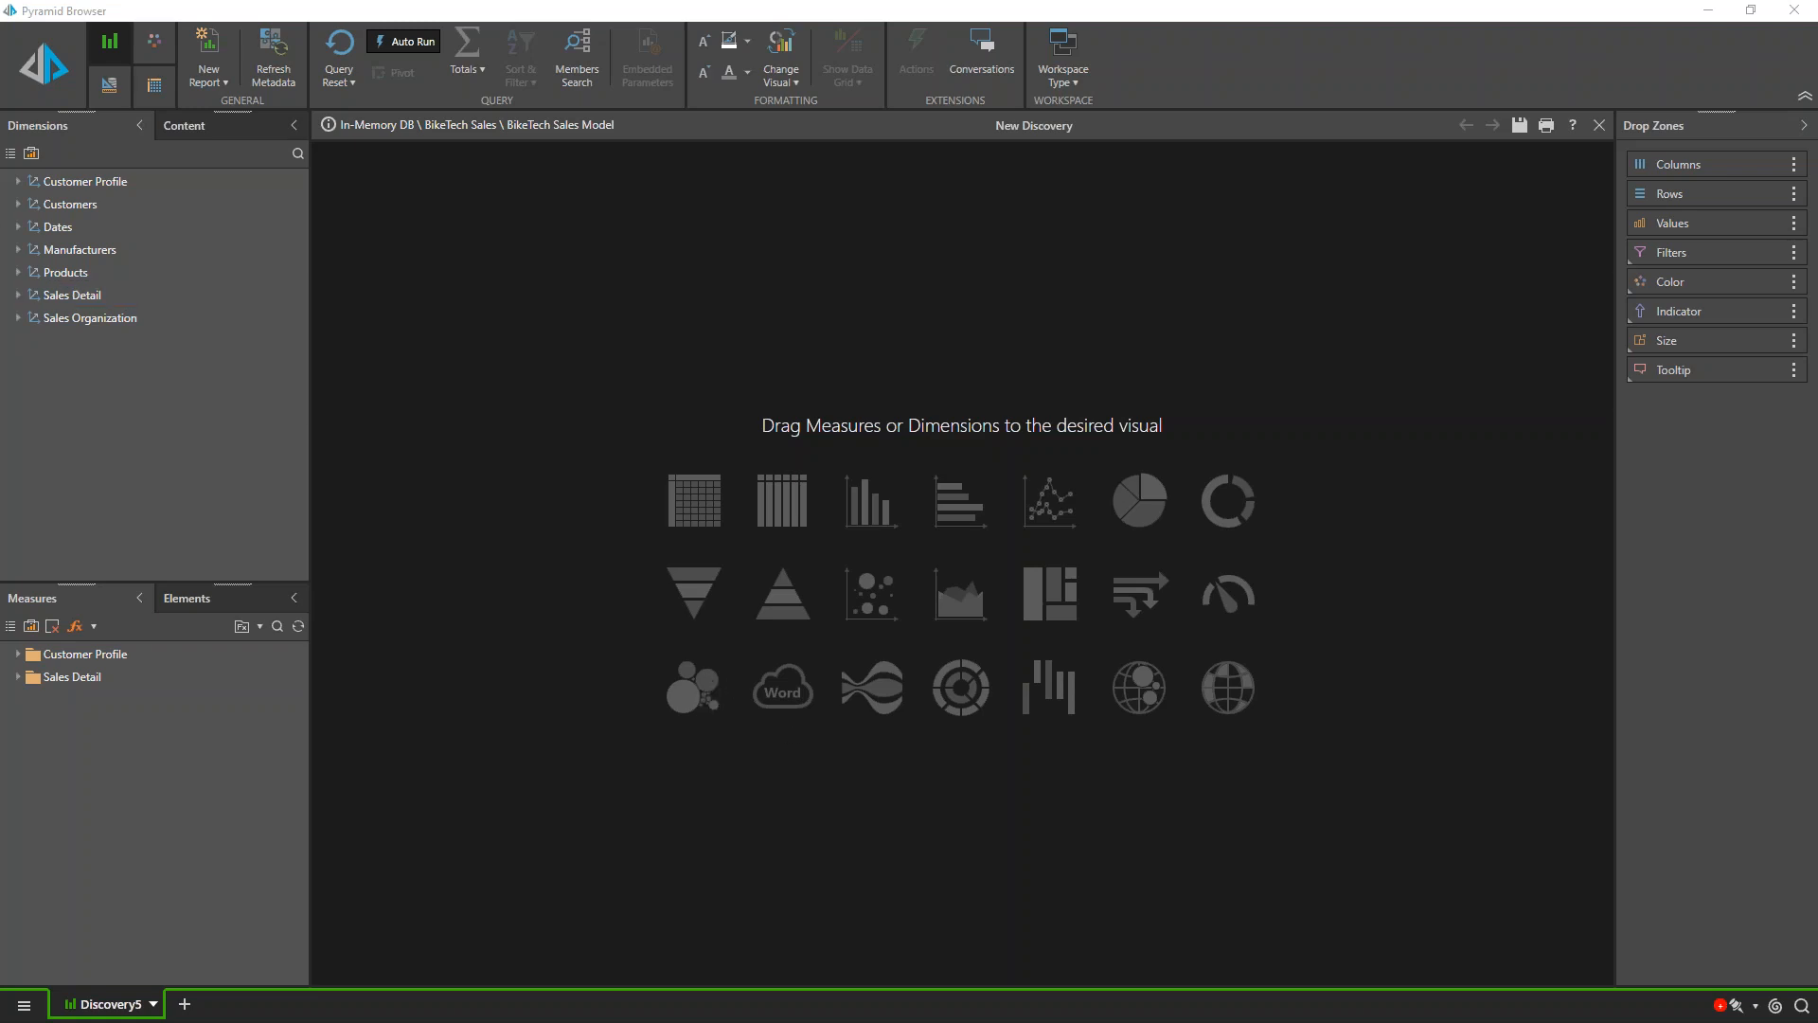
Step: Create a grid listing the Country attribute of the Customers dimension
double_click(70, 203)
click(65, 250)
click(62, 273)
drag(62, 274, 686, 516)
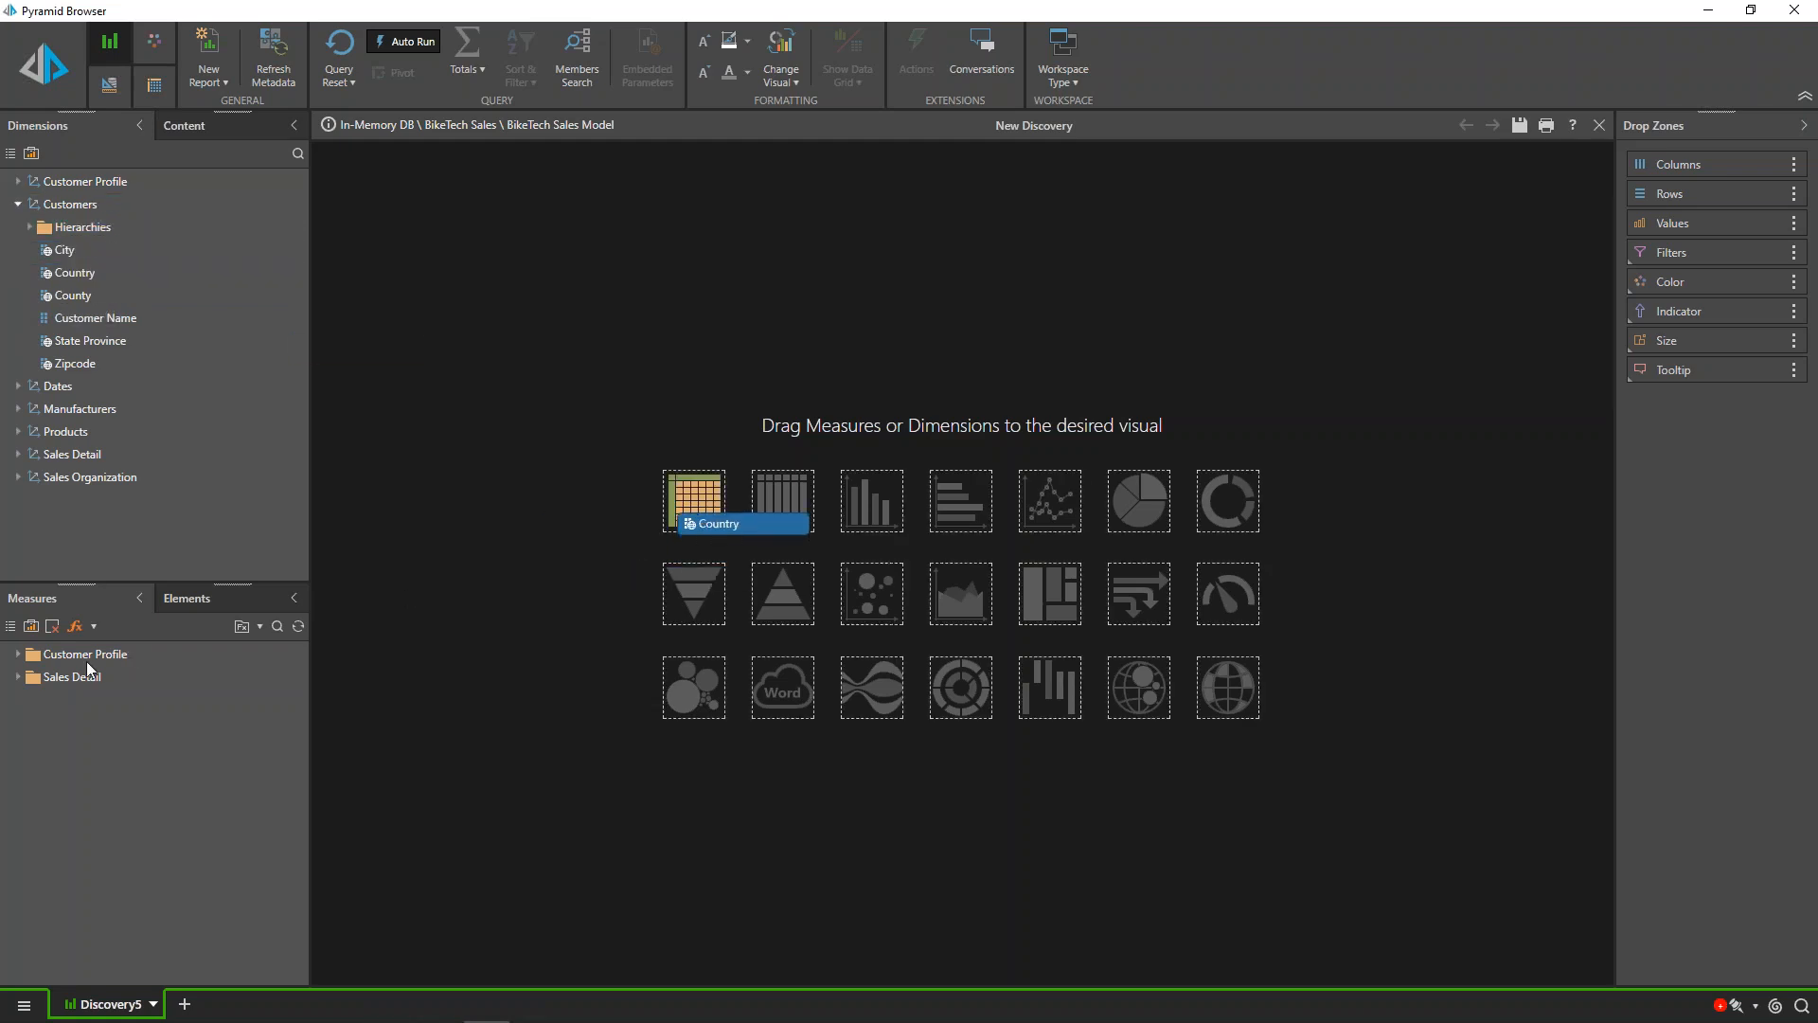
Step: Add the Quantity, Sales, Profit and Returns measures from Sales Detail to the grid and turn on its totals
click(19, 678)
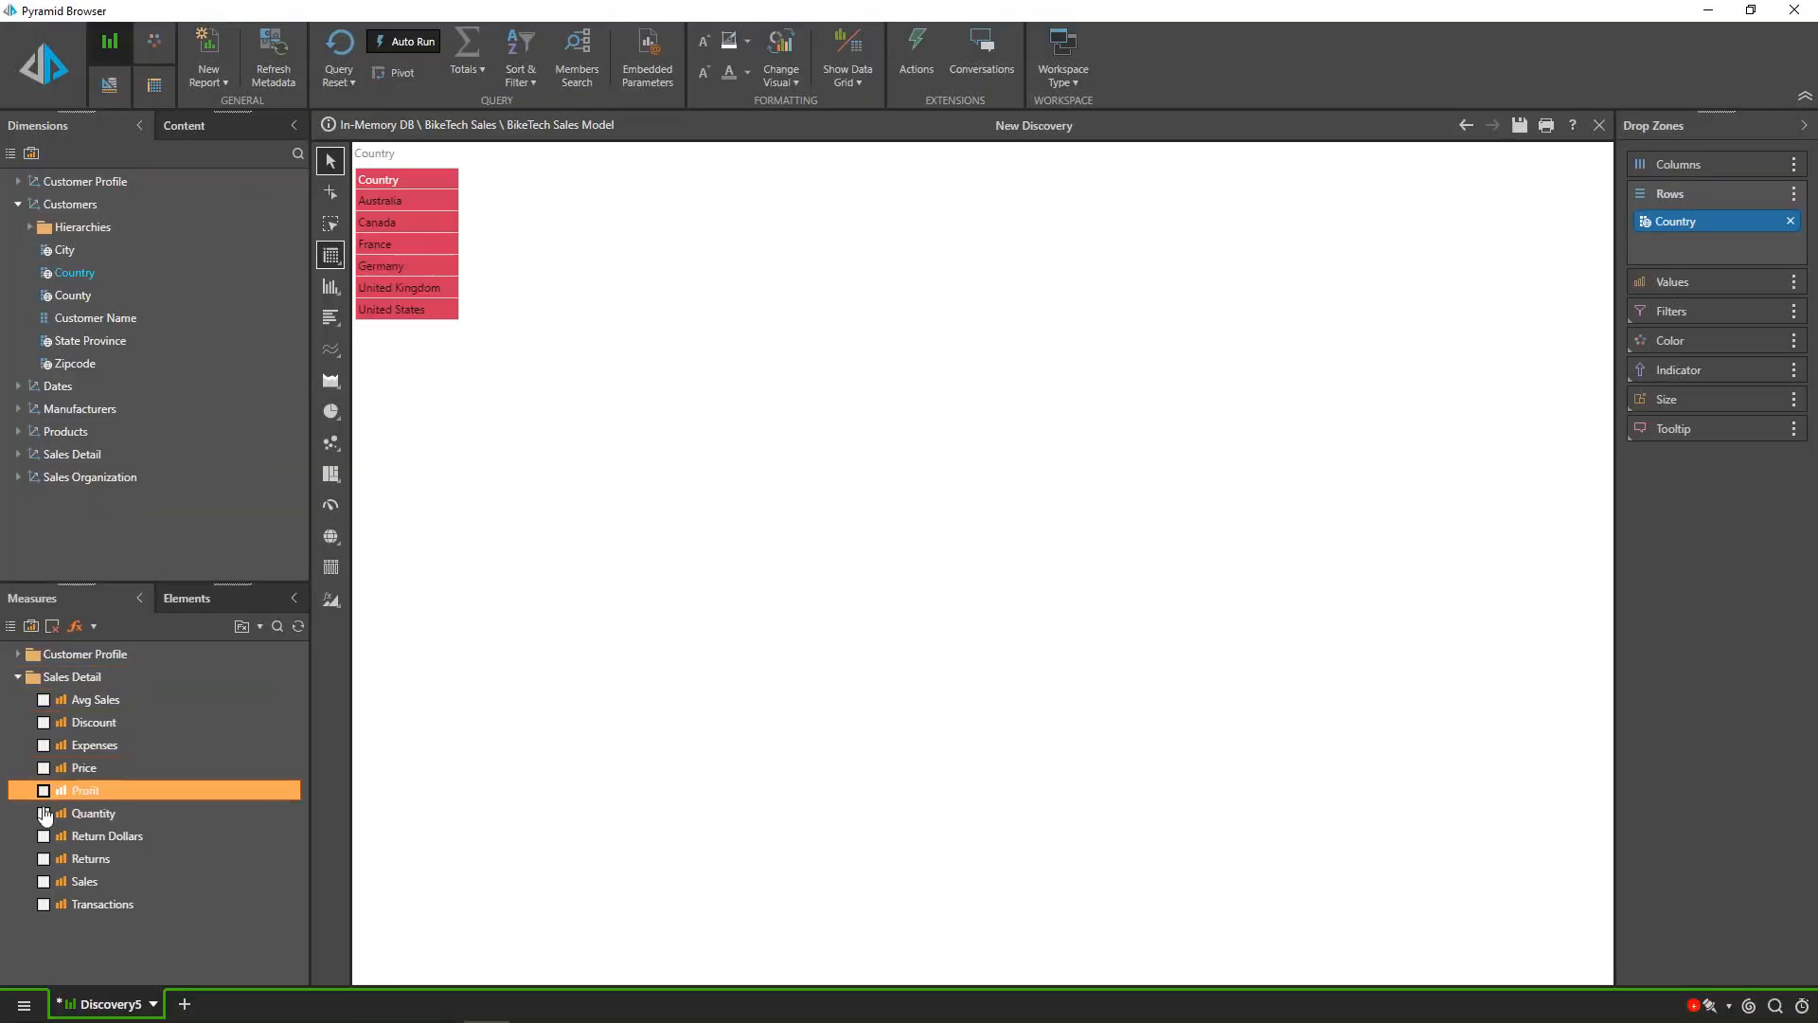
click(44, 813)
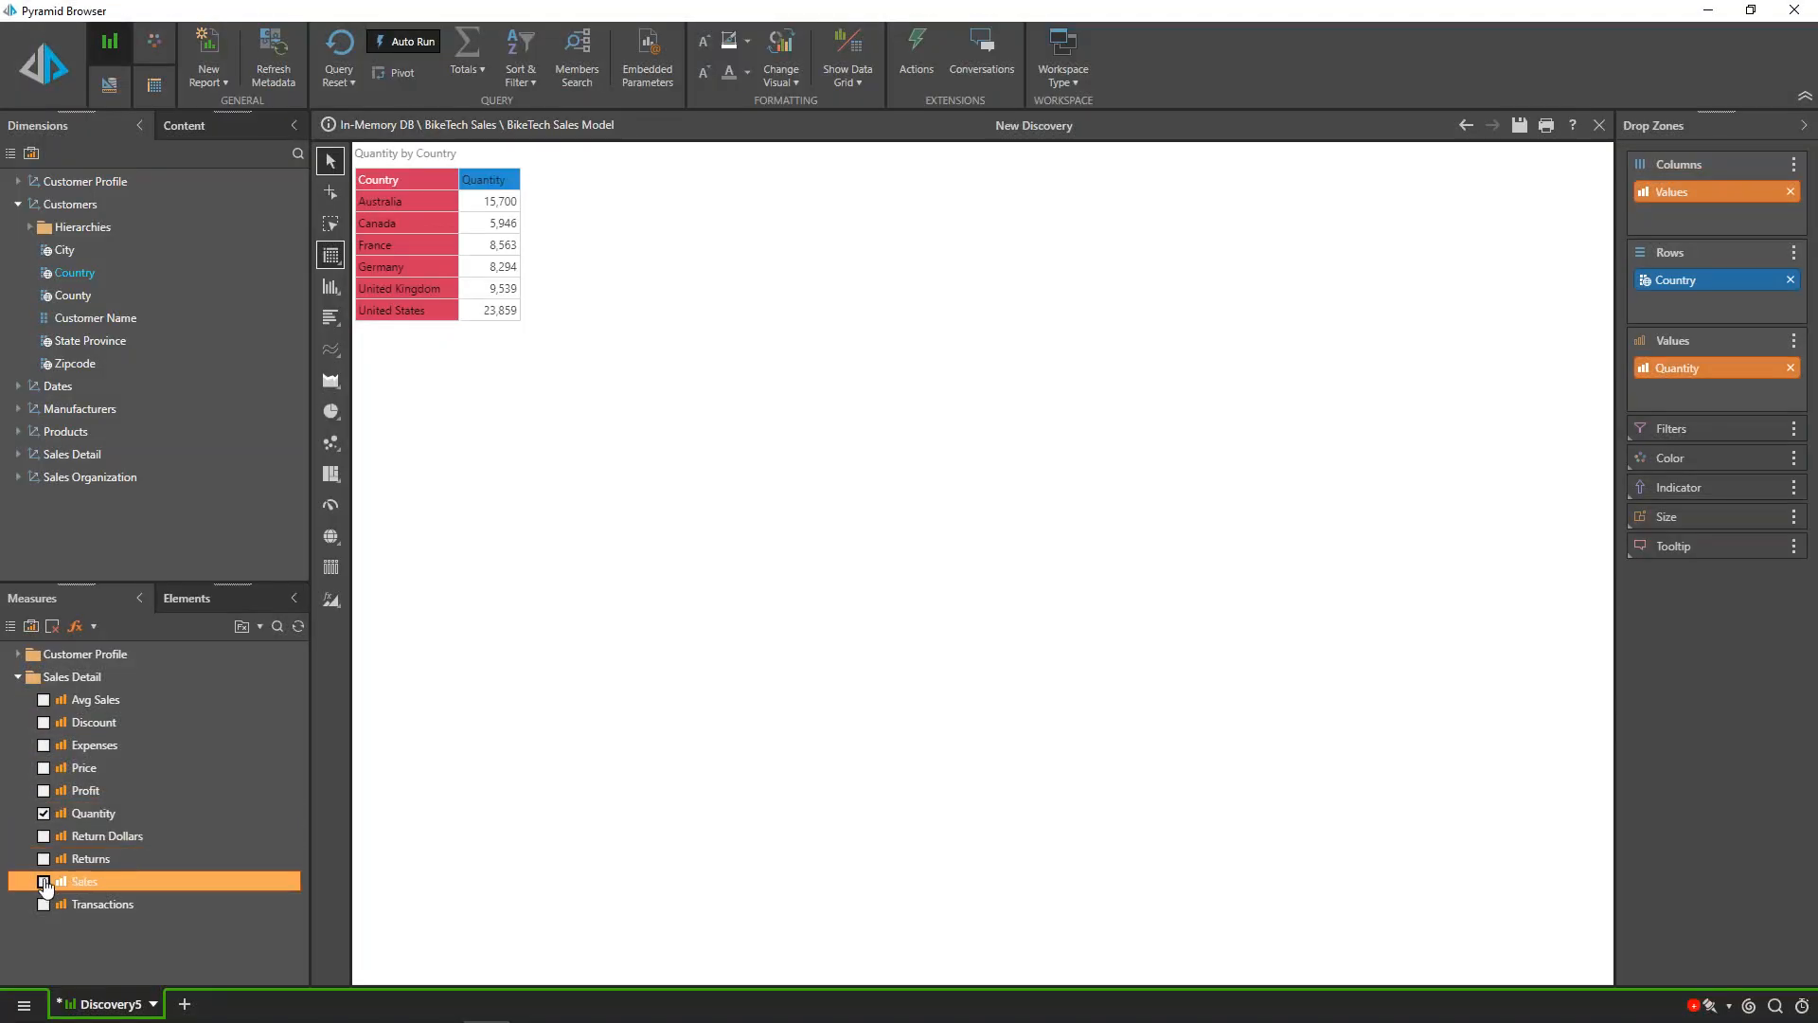
click(44, 882)
click(43, 791)
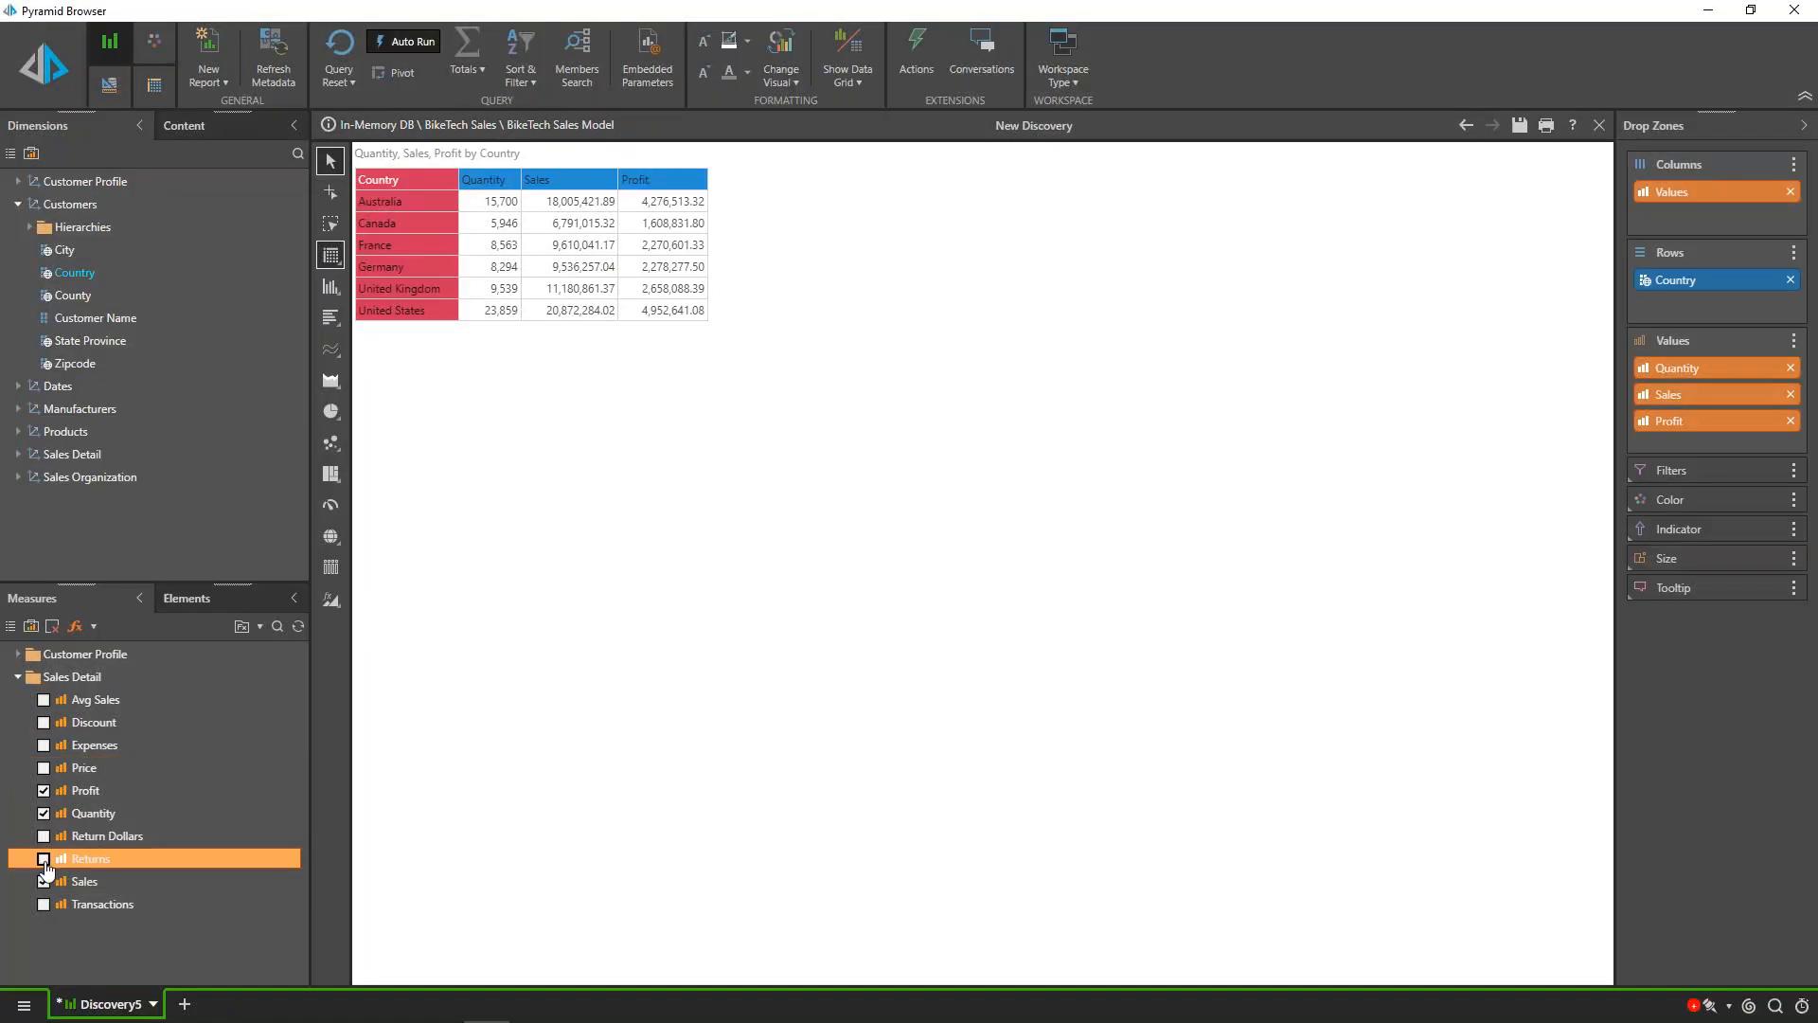
click(44, 859)
click(468, 48)
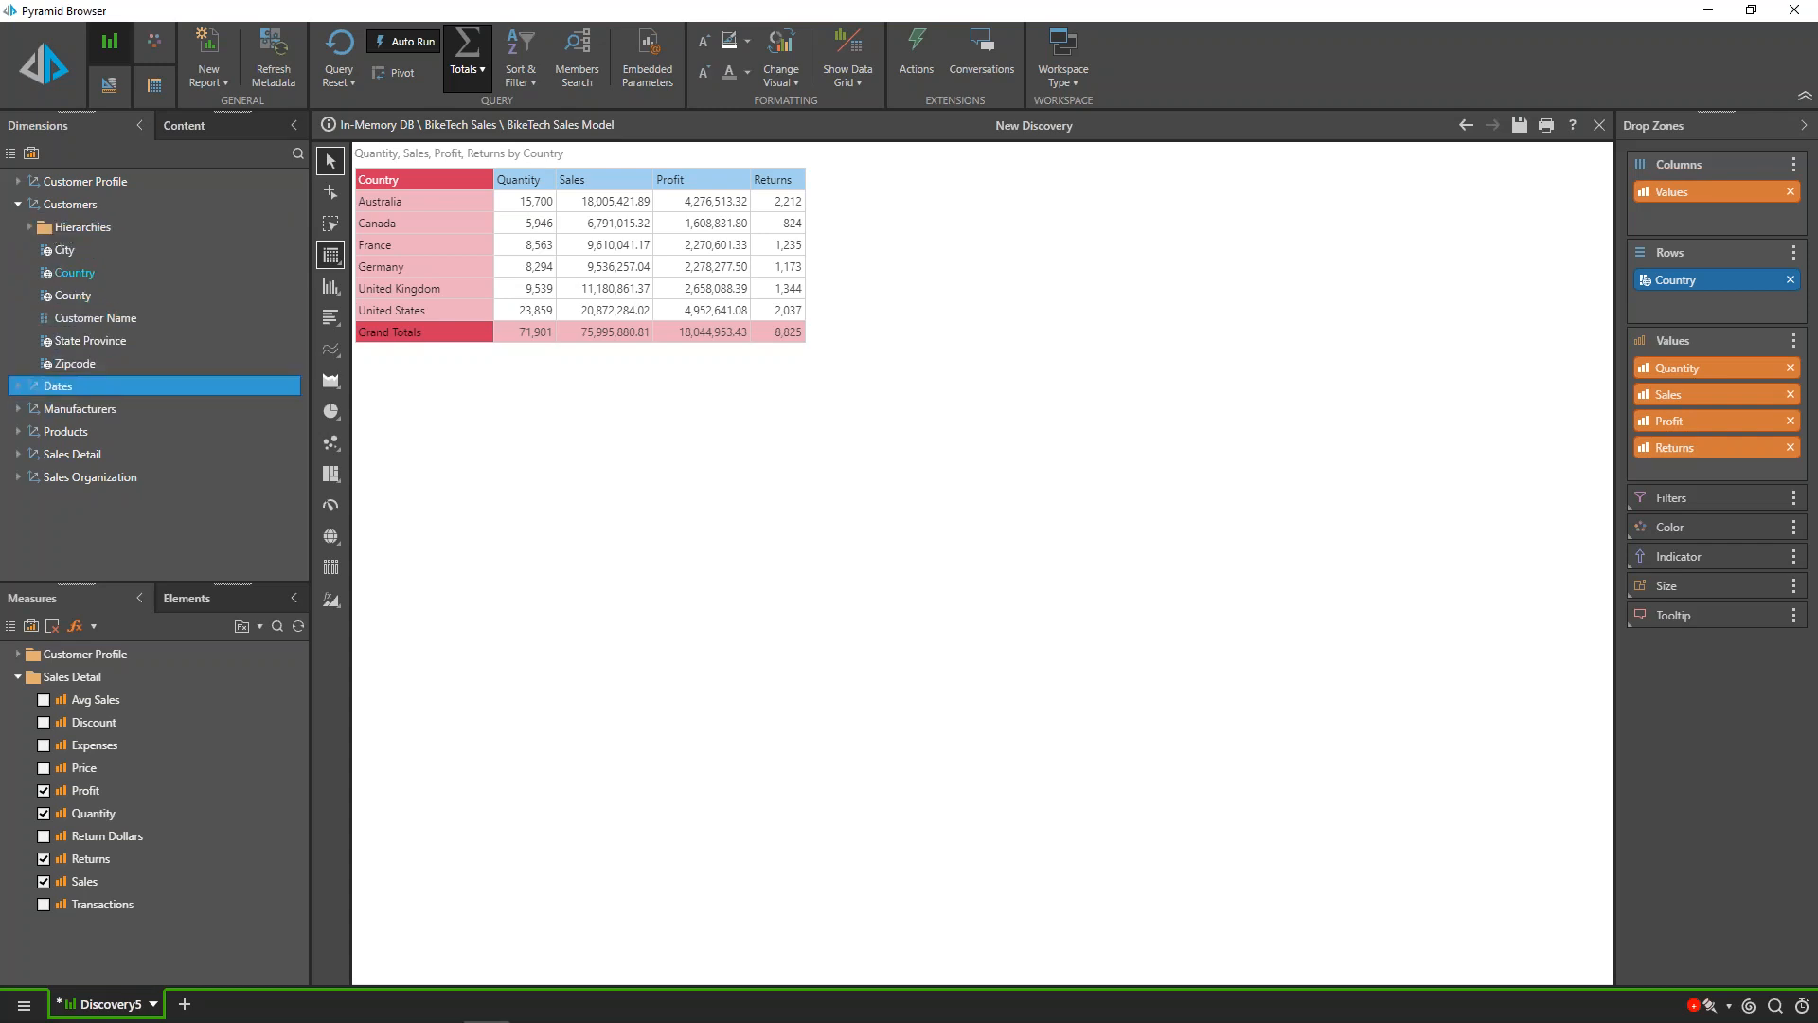
Step: List the elements of the Year attribute in the Dates dimension and filter the grid to 2016
click(17, 386)
scroll(121, 369, down, 3)
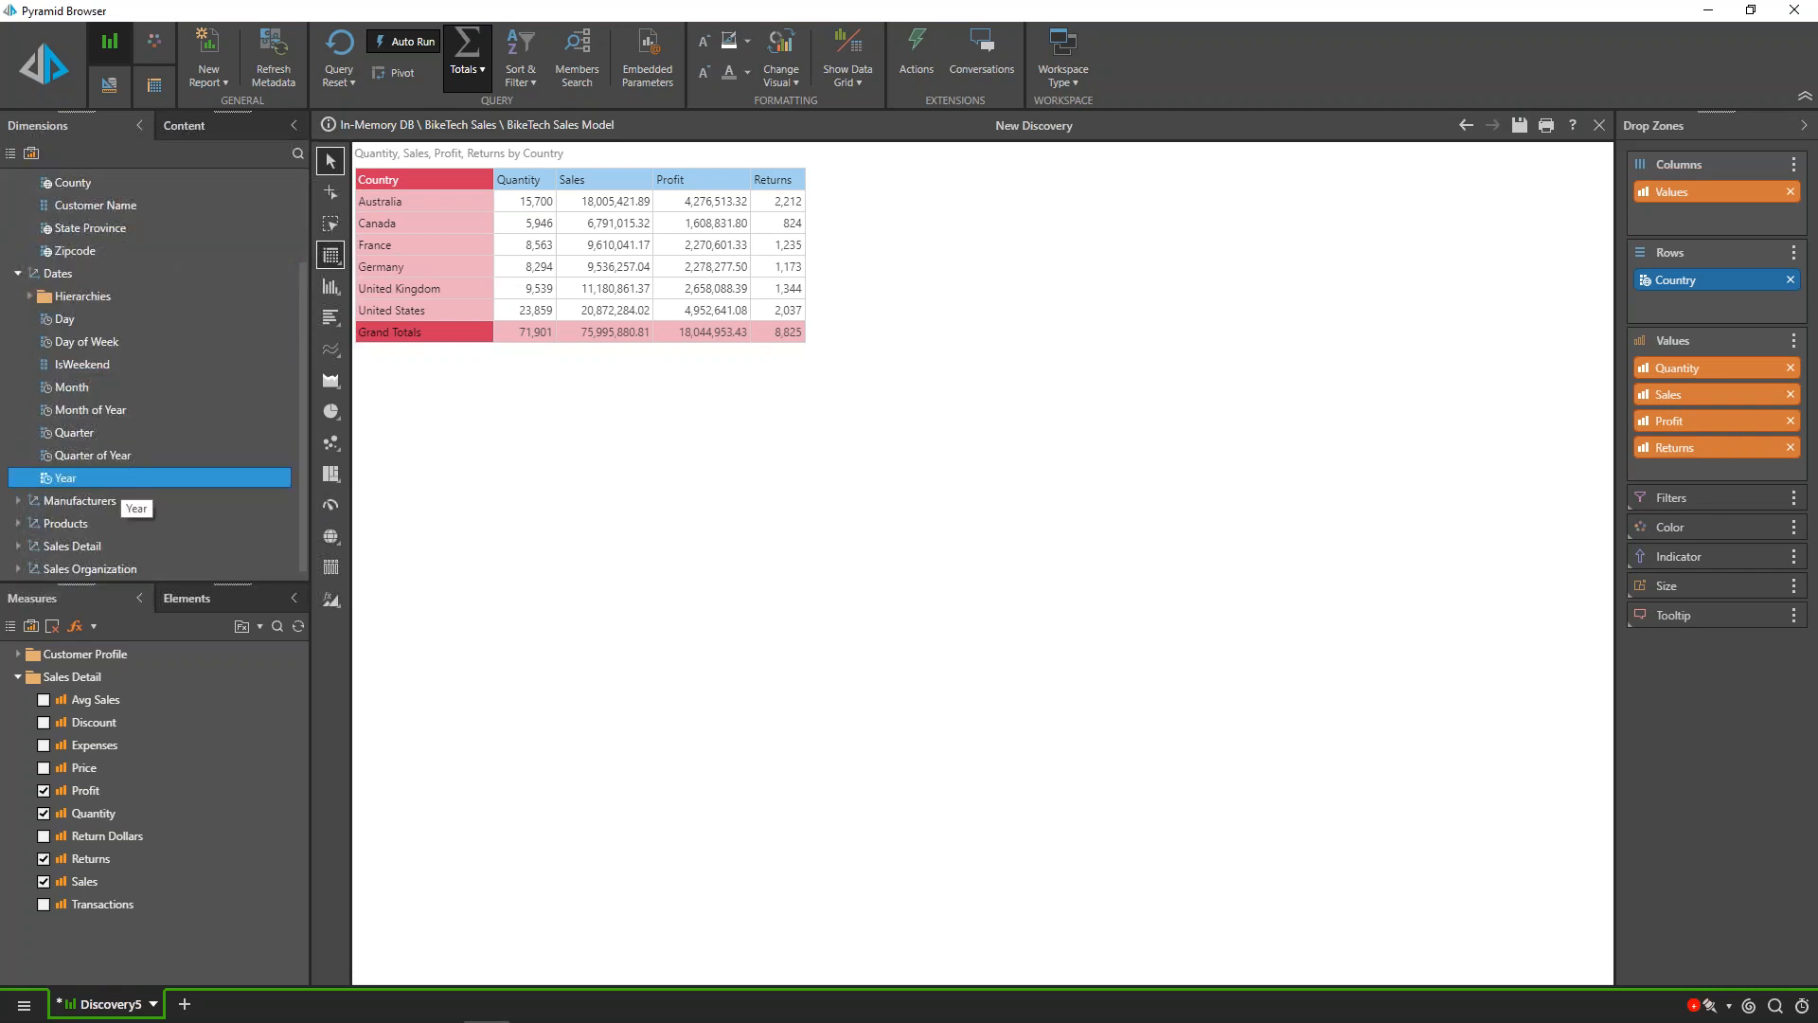
right_click(89, 478)
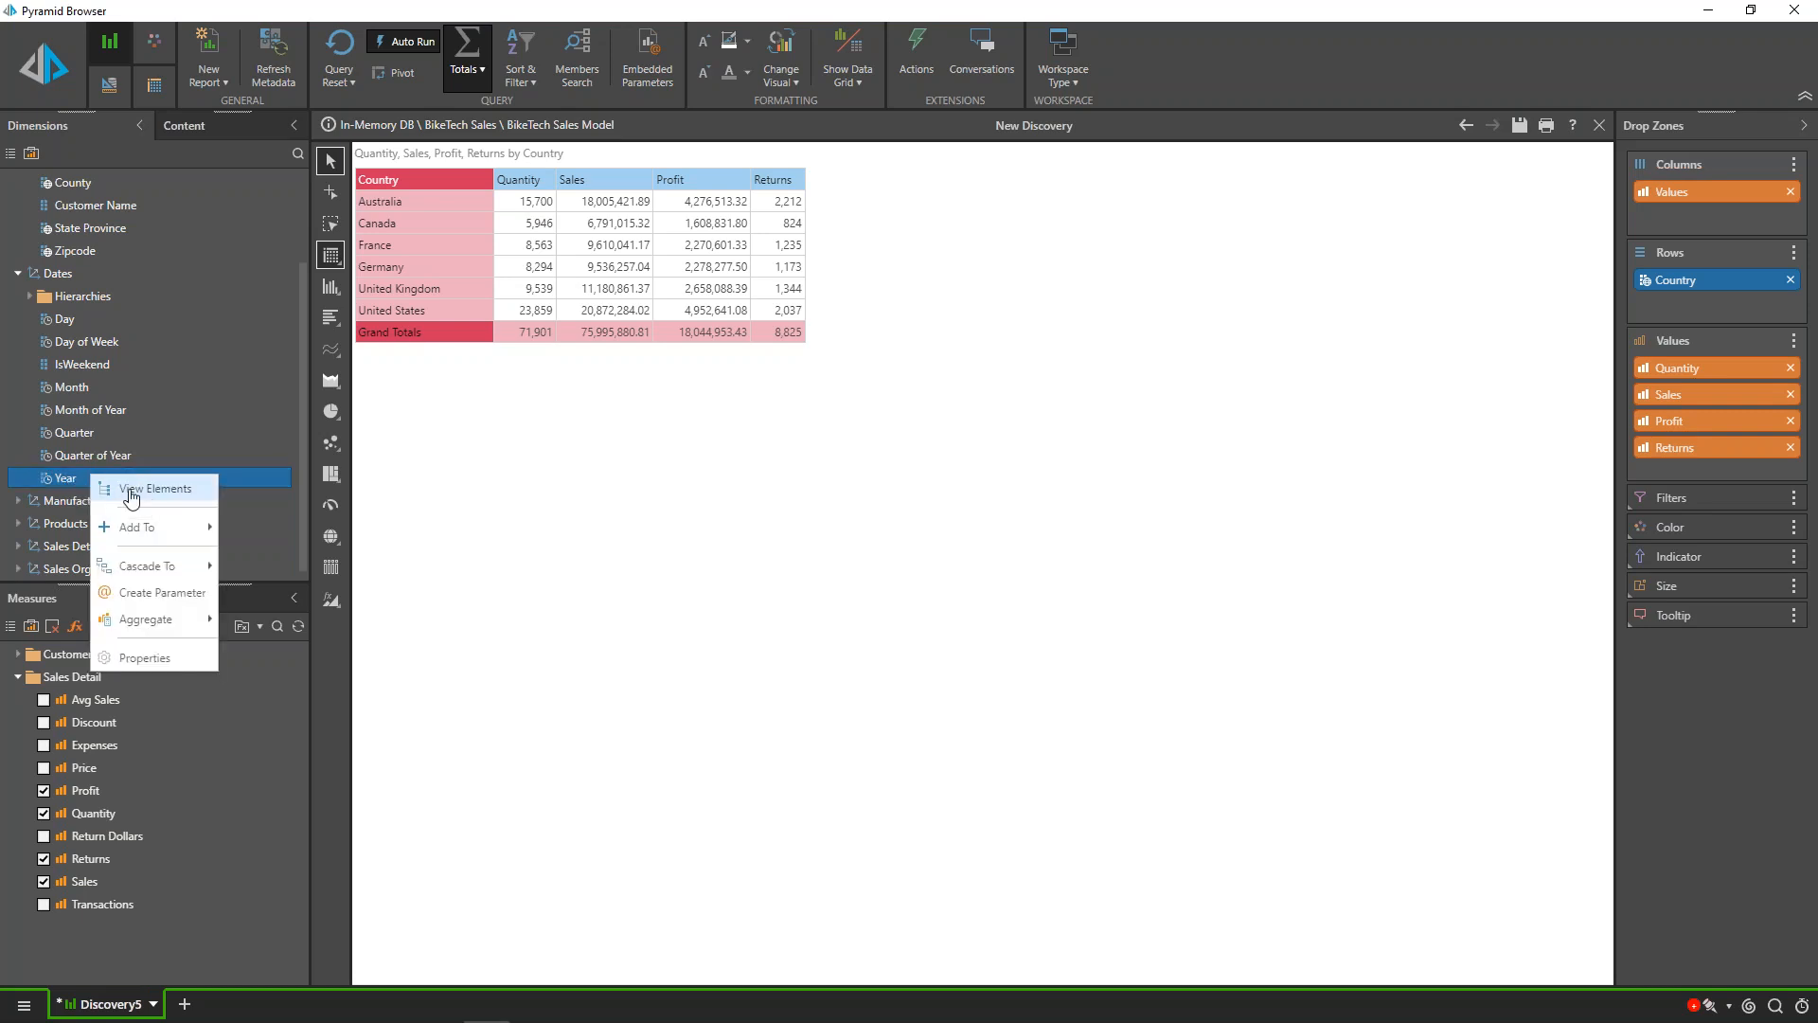
click(131, 489)
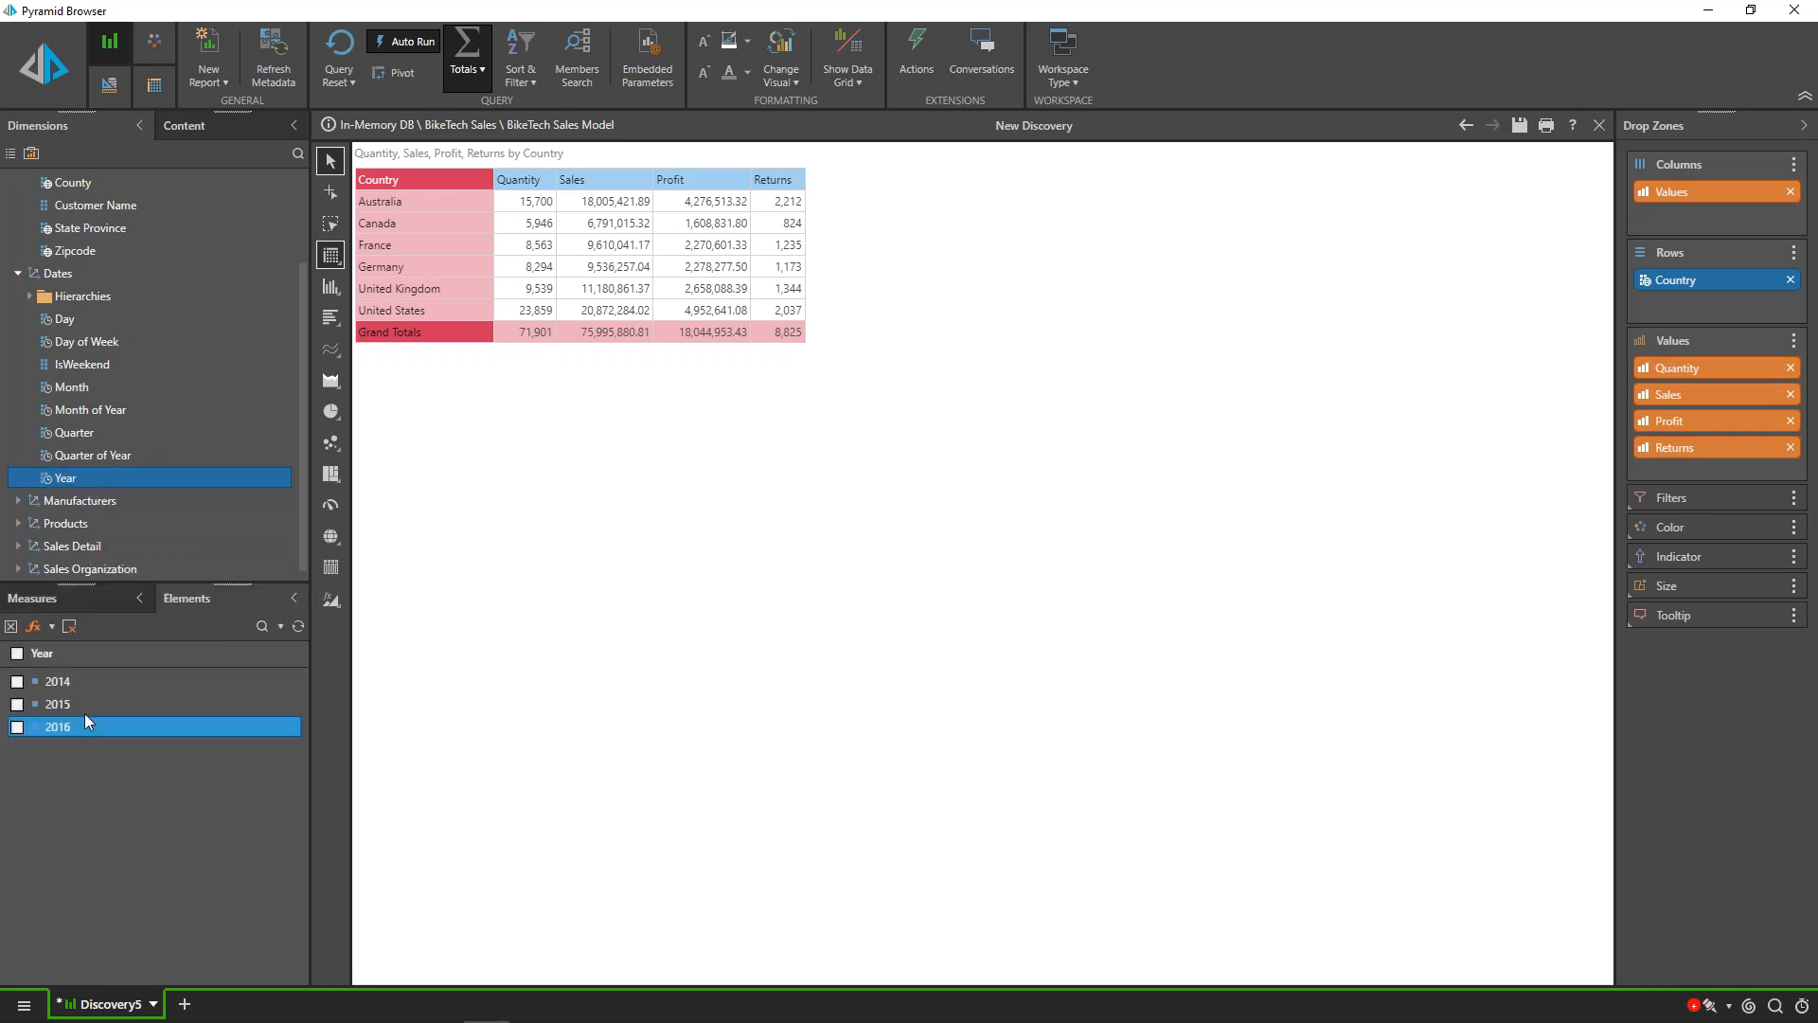
click(17, 729)
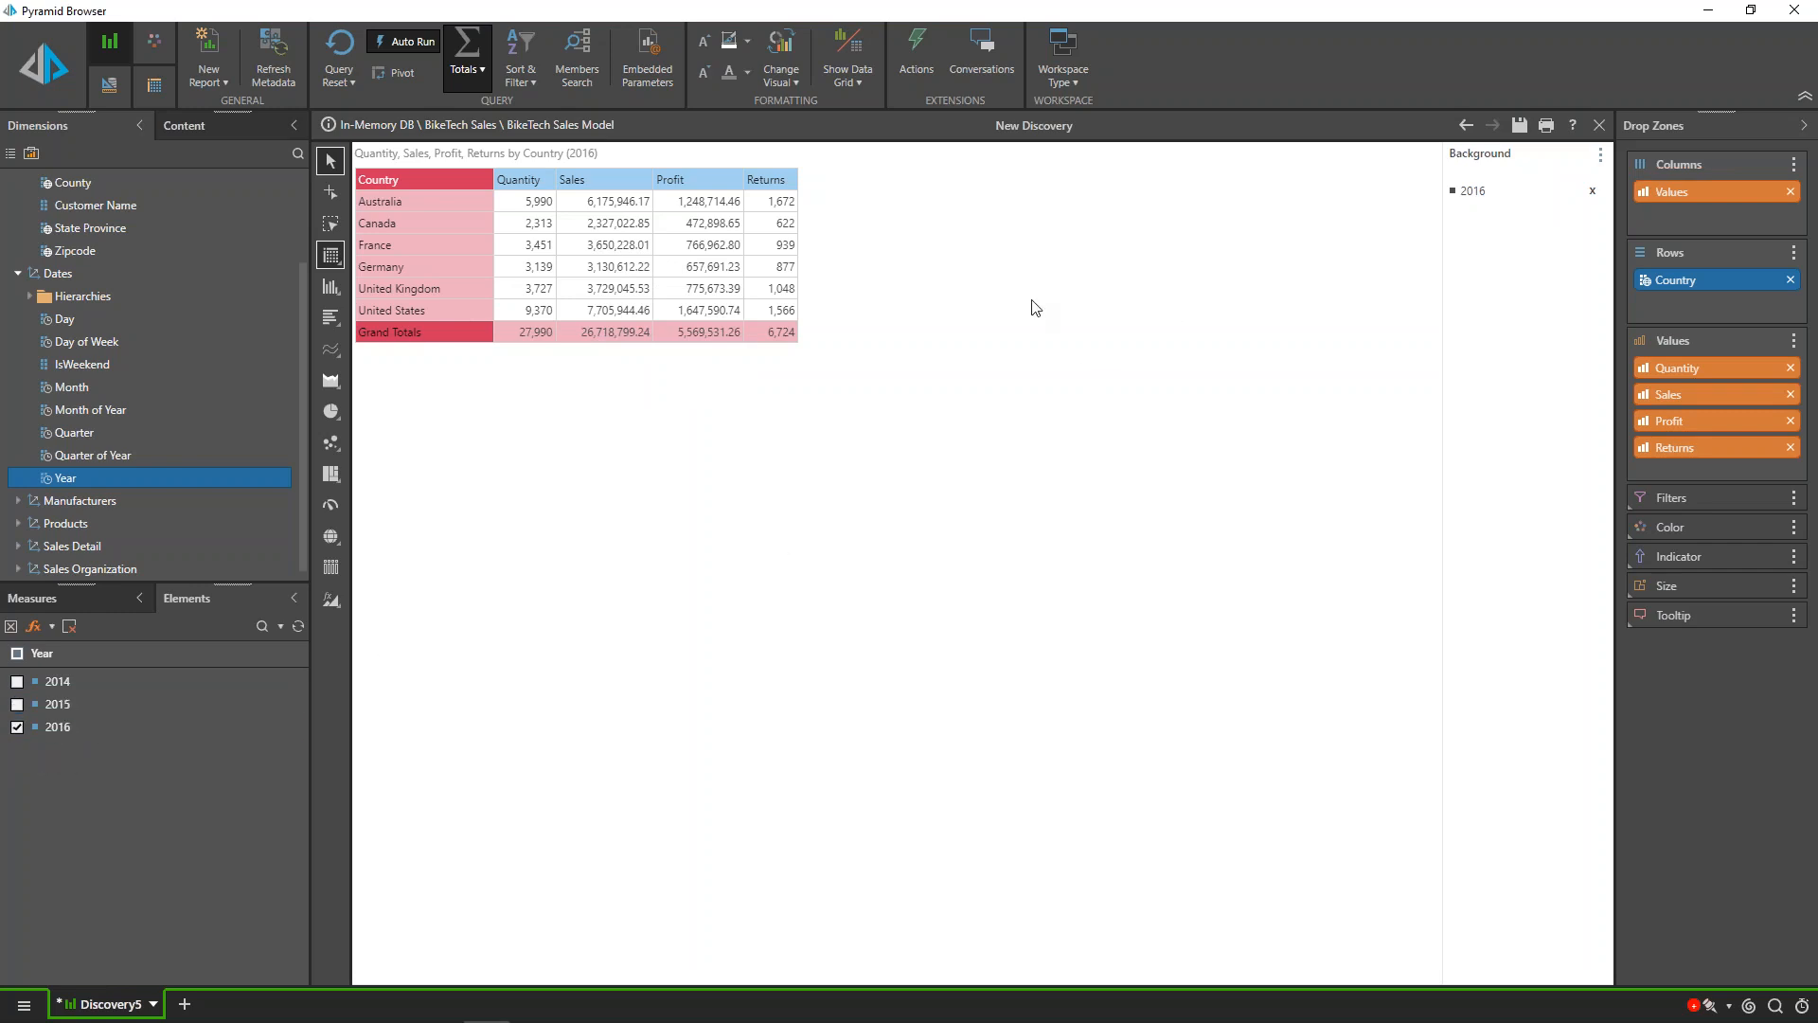
Step: Add 2015 to the Year filter and look at the choices in the resulting slicer
click(17, 705)
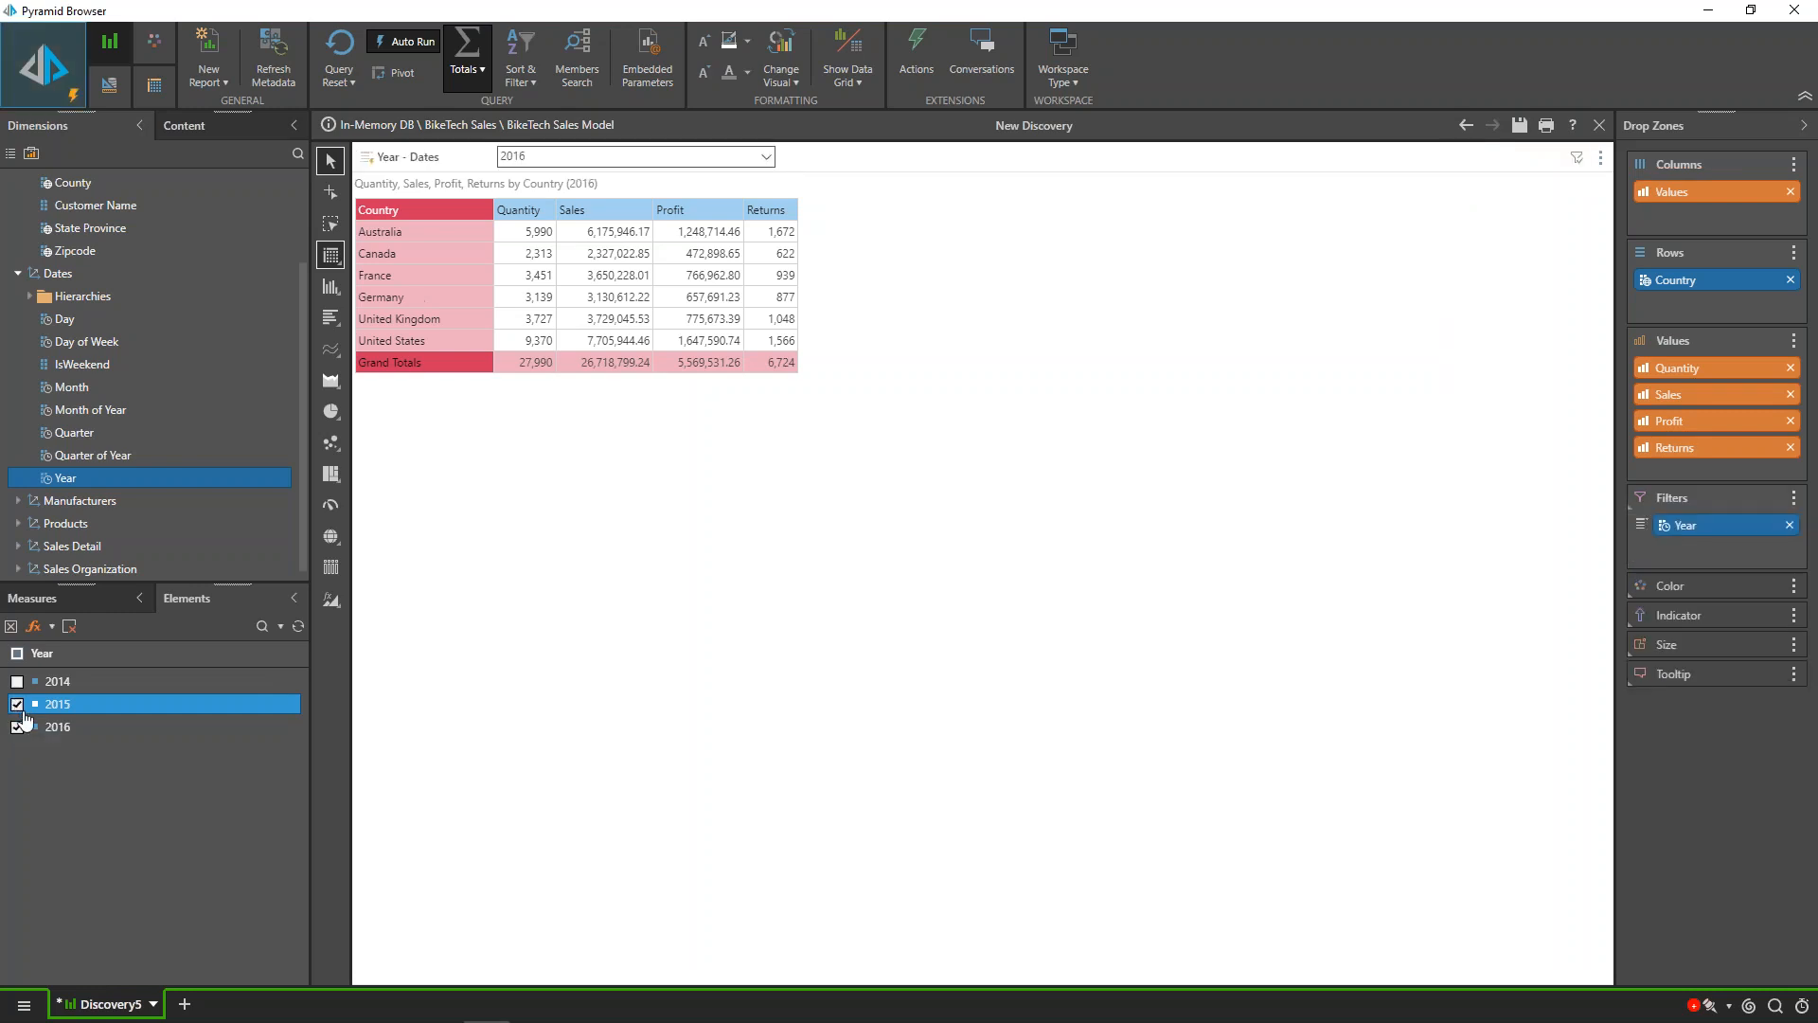
click(762, 159)
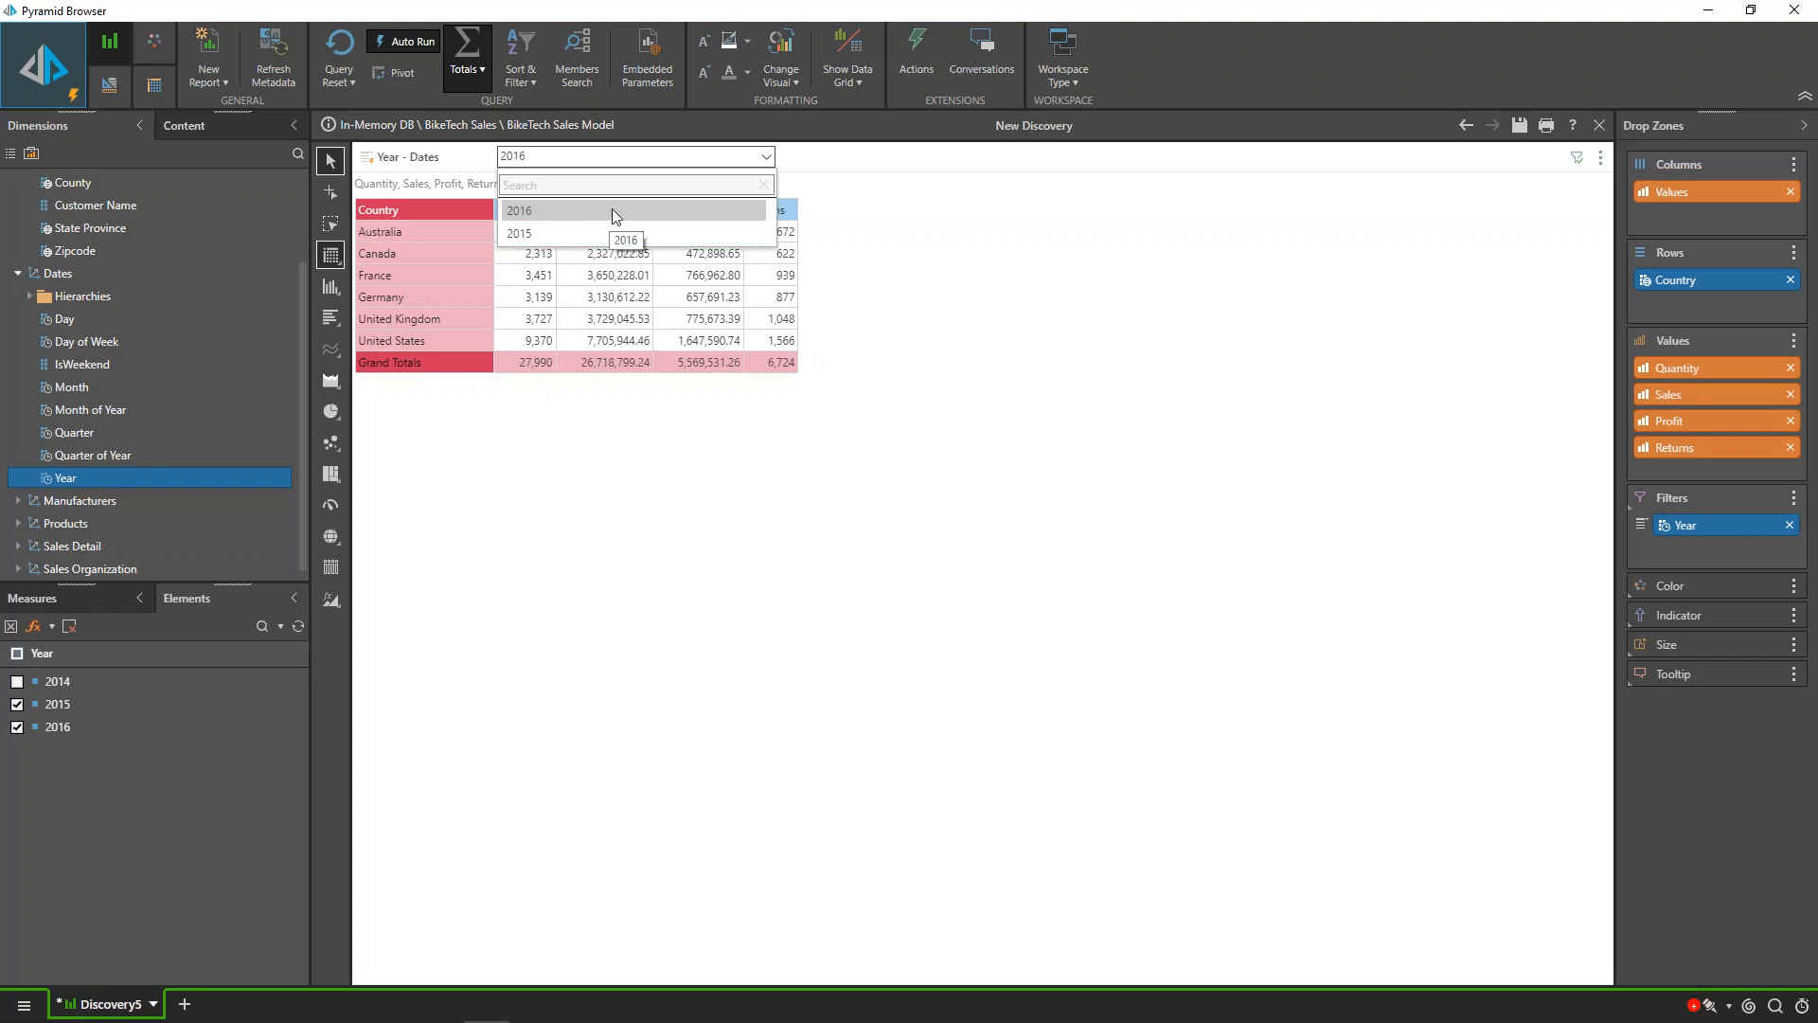
click(800, 166)
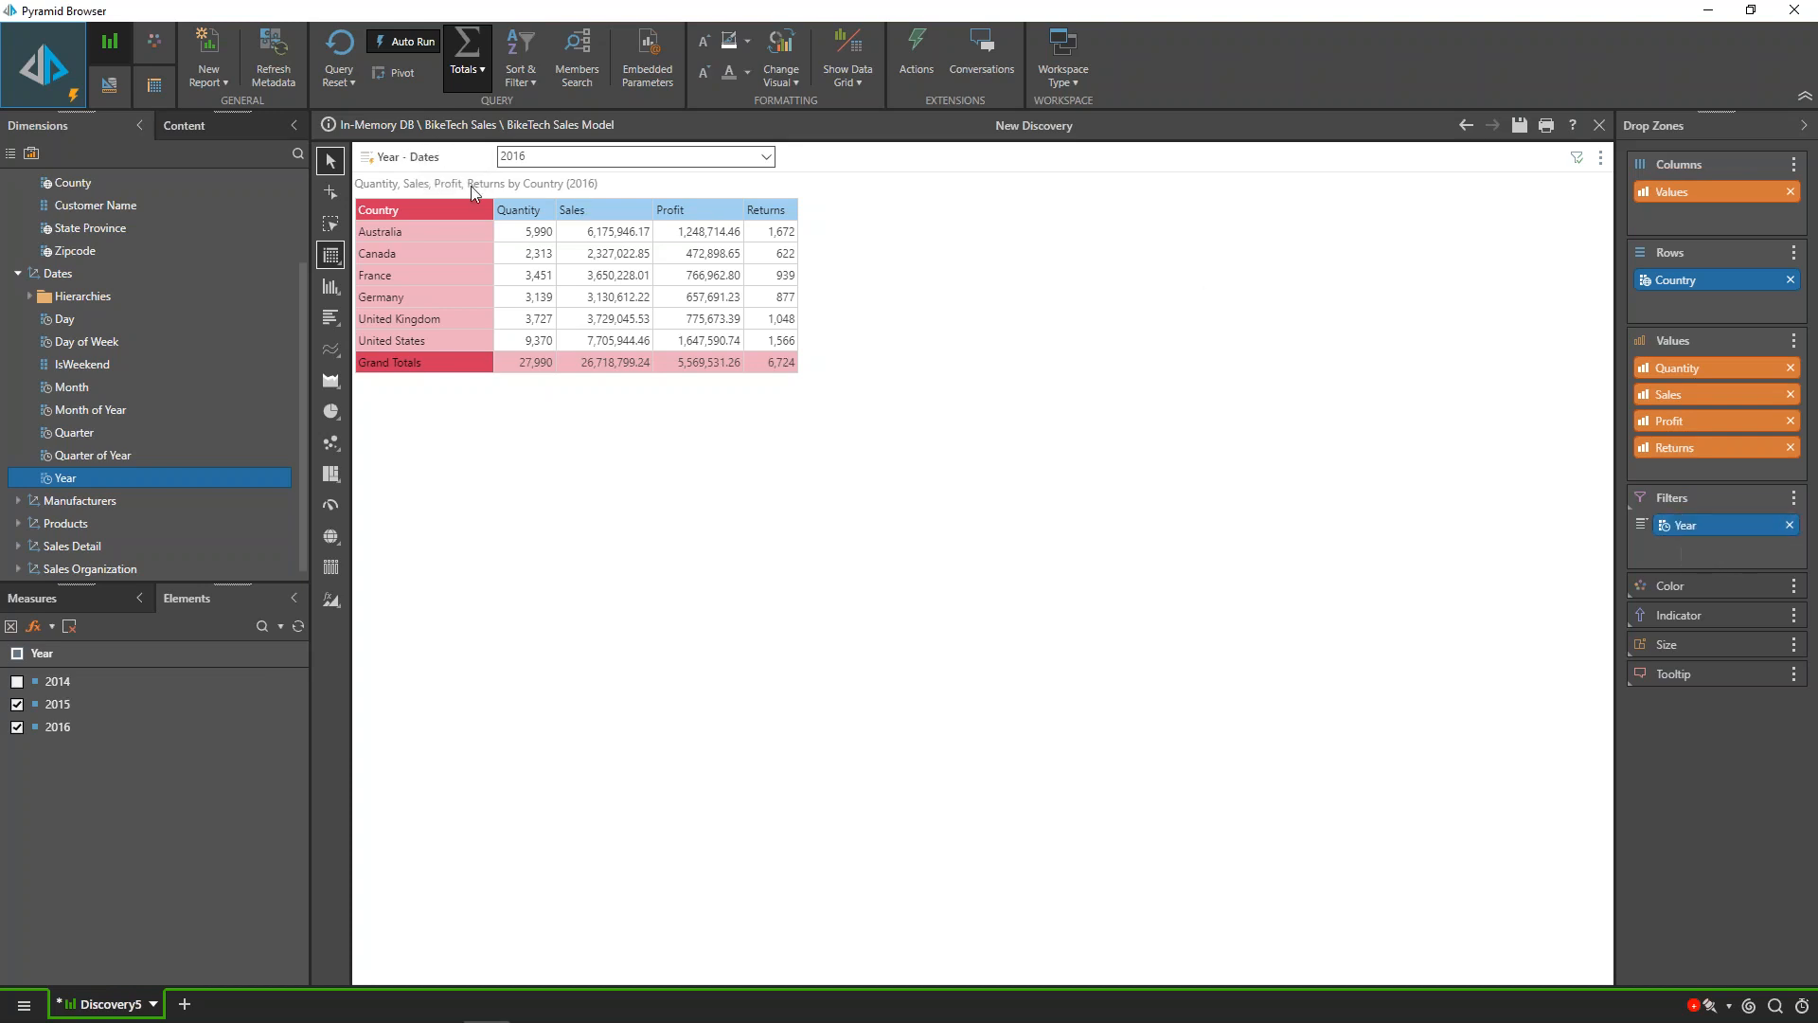
Step: Change the Year - Dates slicer type to Combined Elements in its settings
right_click(417, 156)
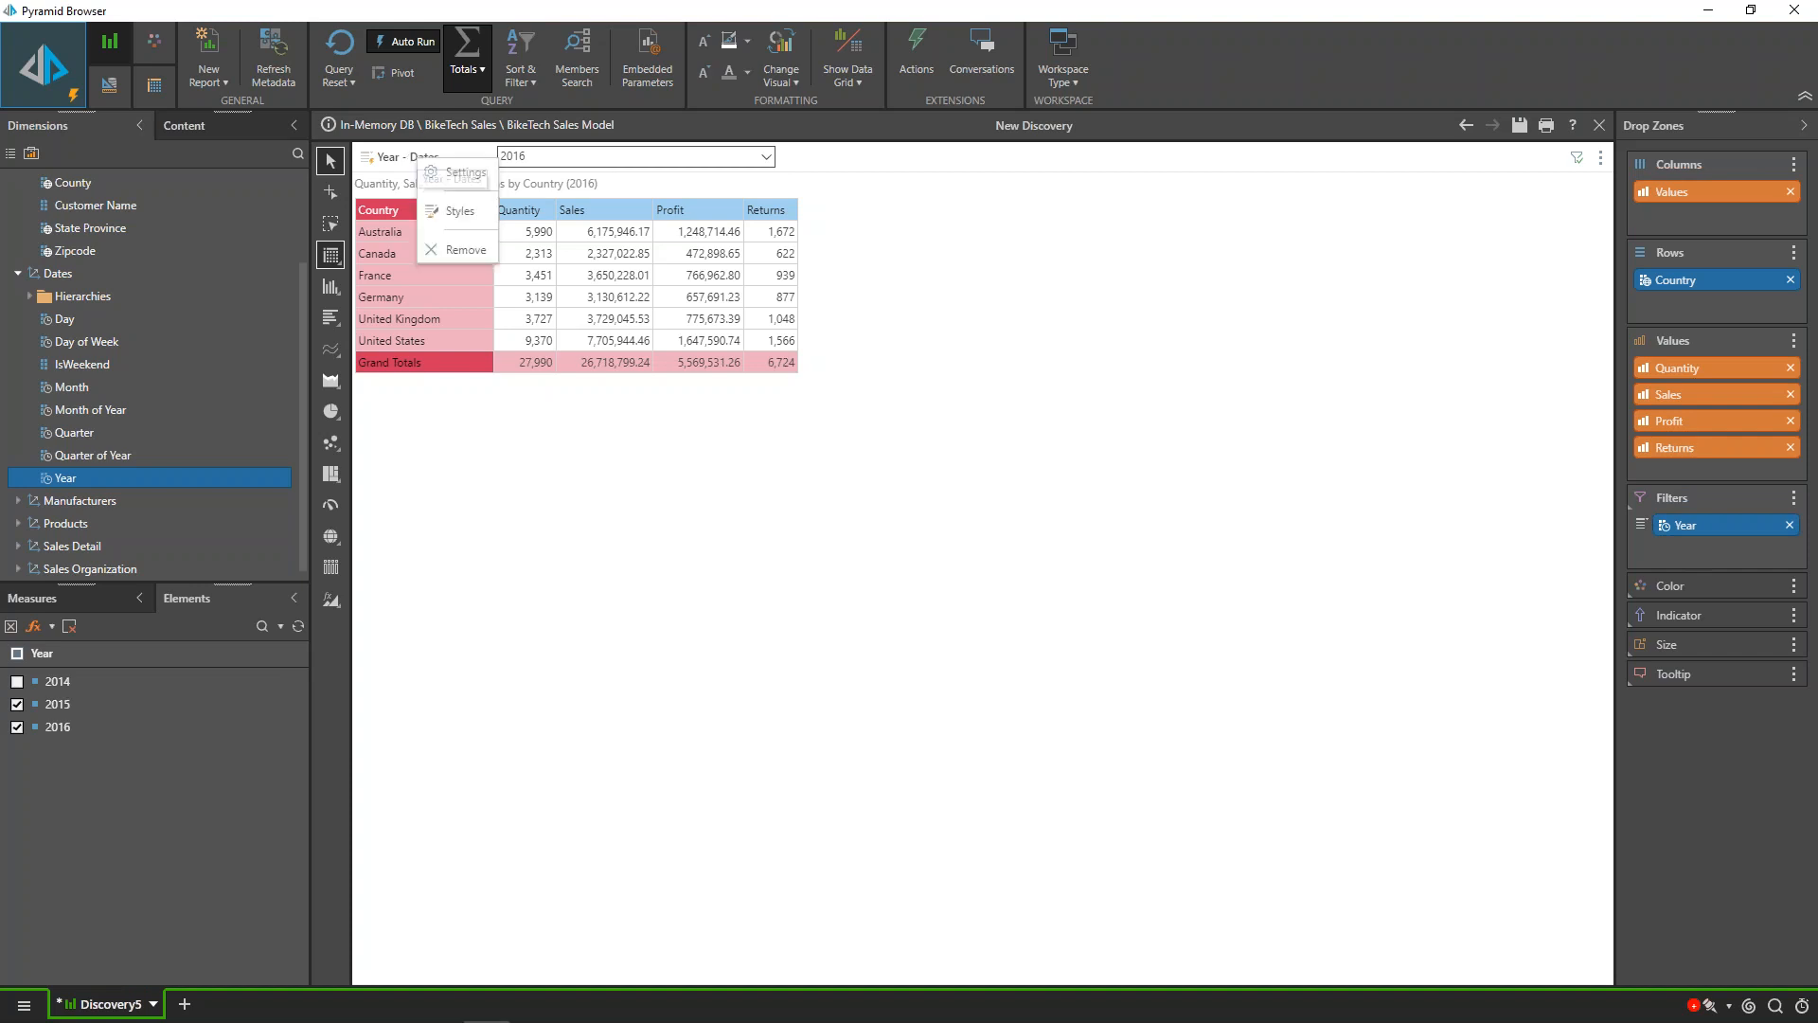
click(459, 170)
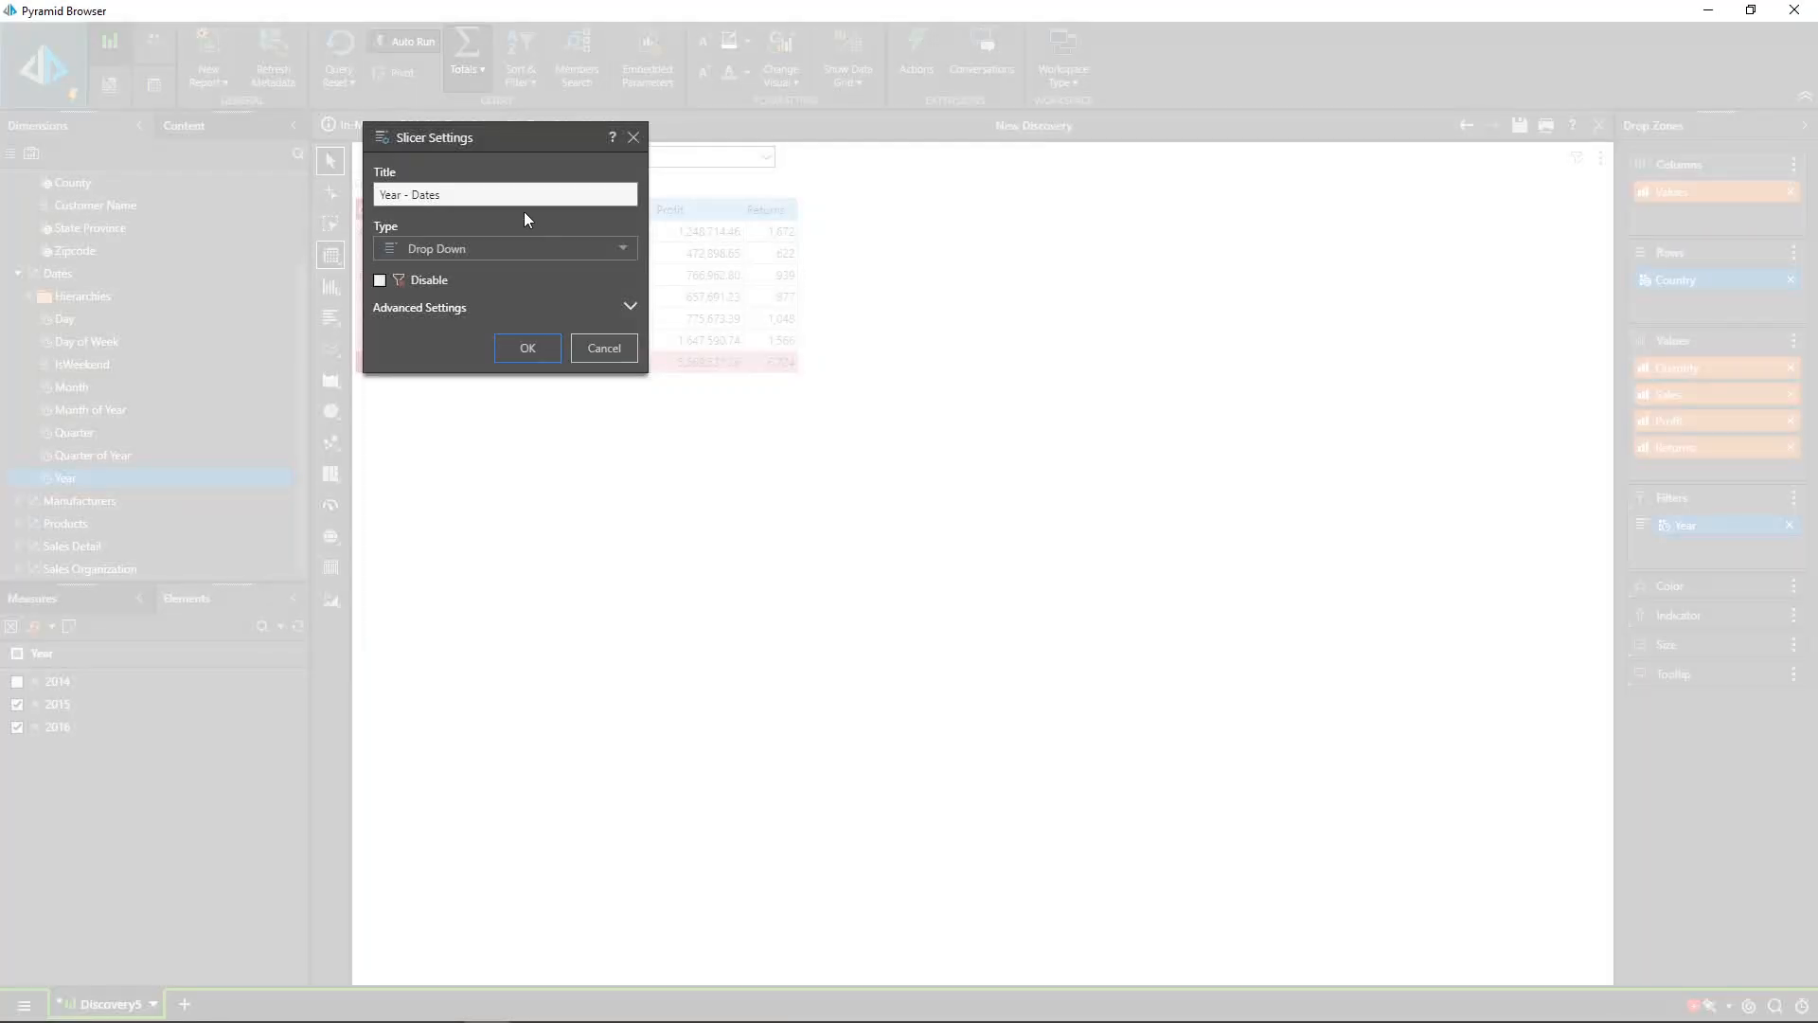
click(523, 250)
scroll(520, 435, down, 1)
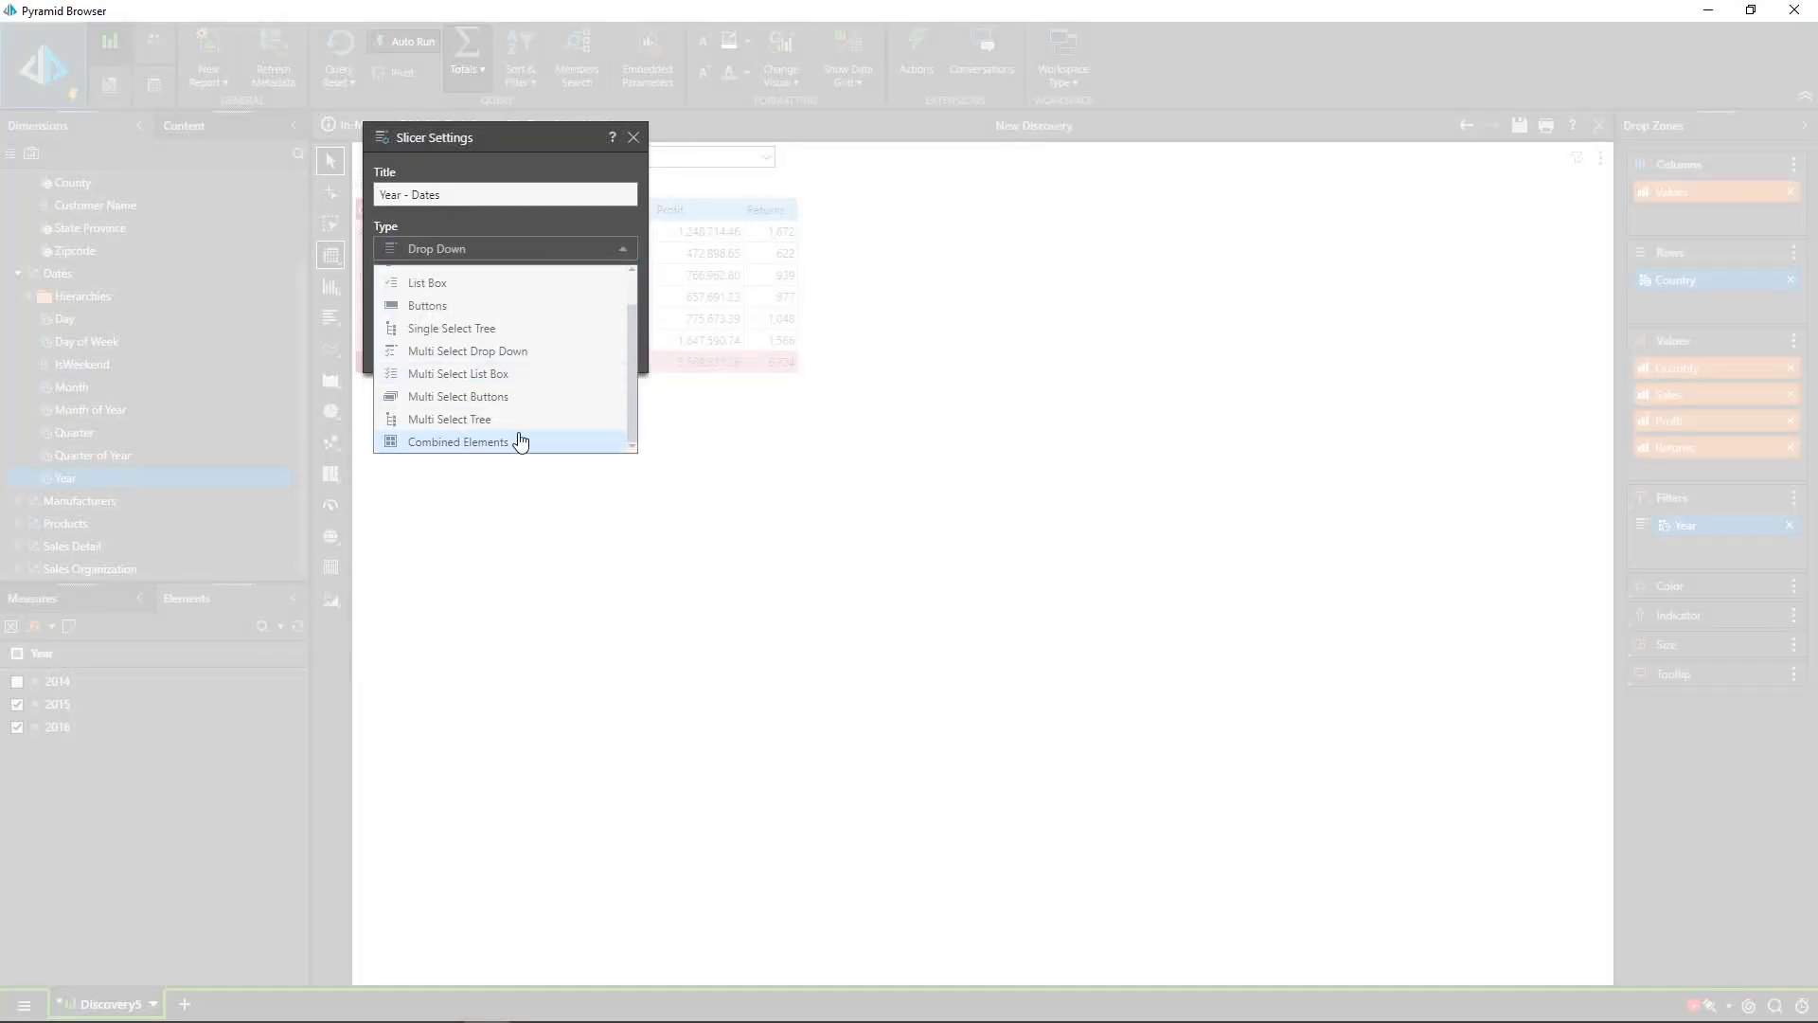
click(441, 443)
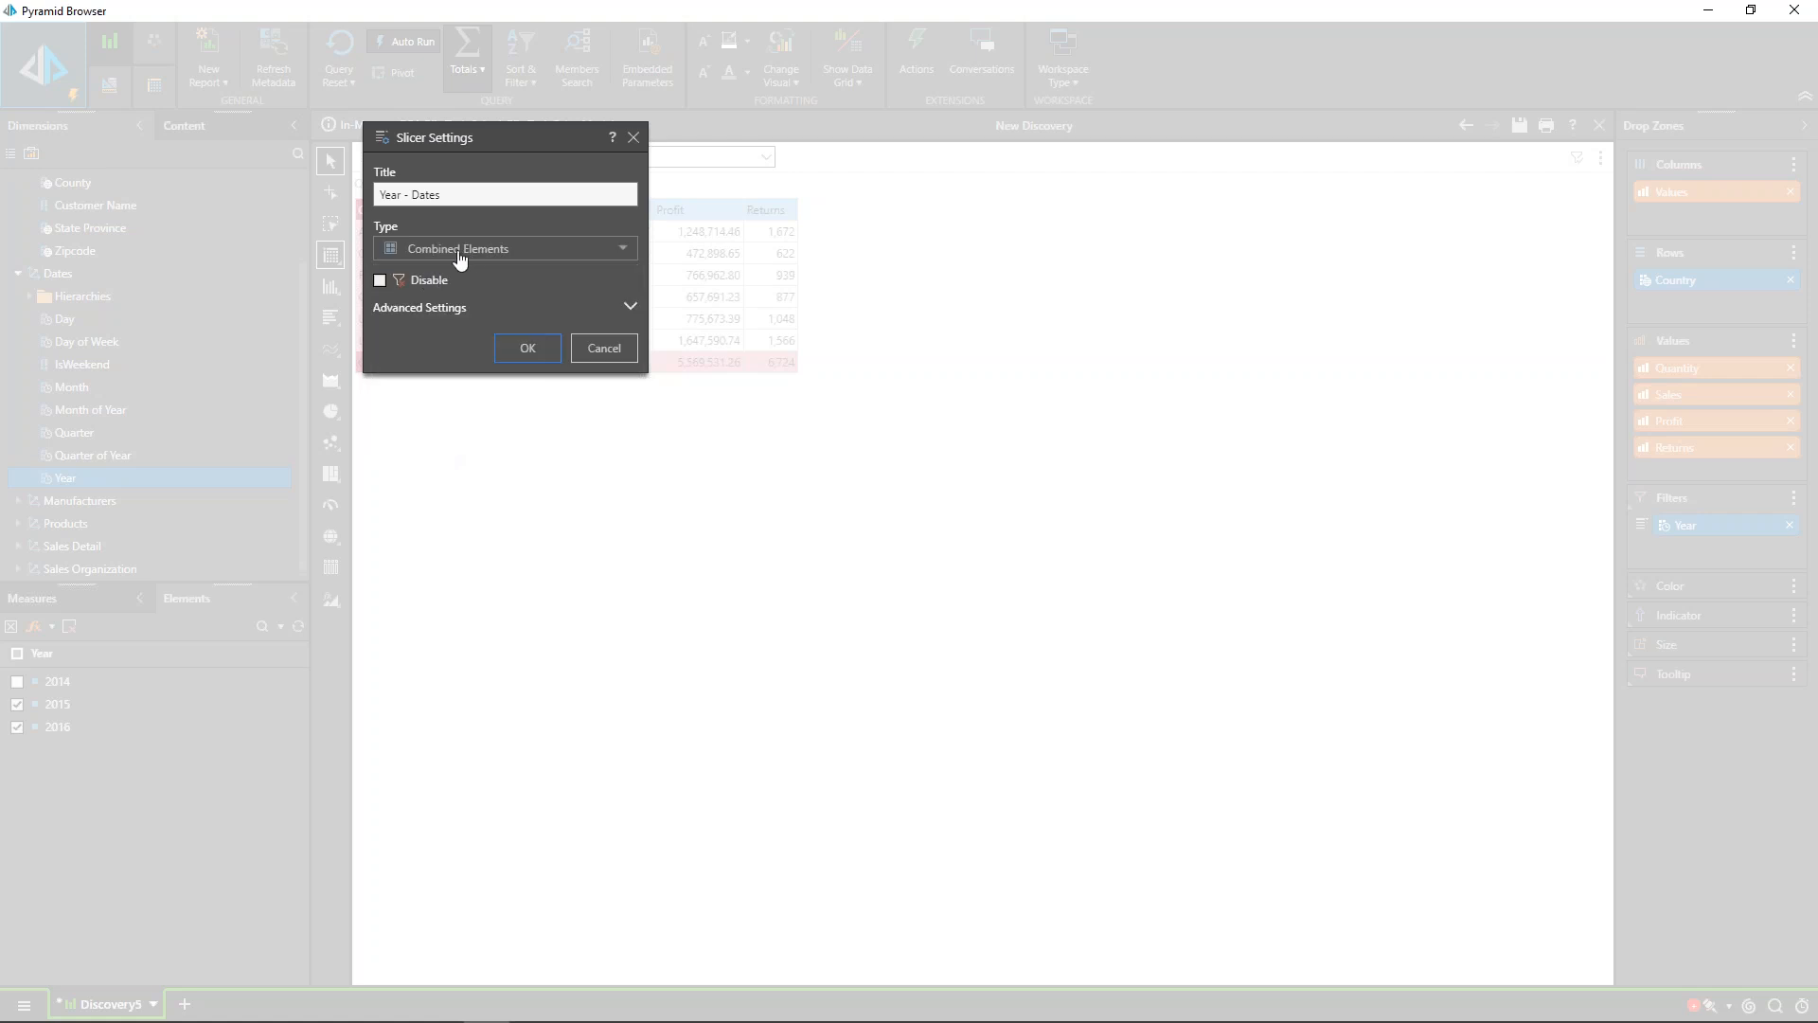
click(527, 349)
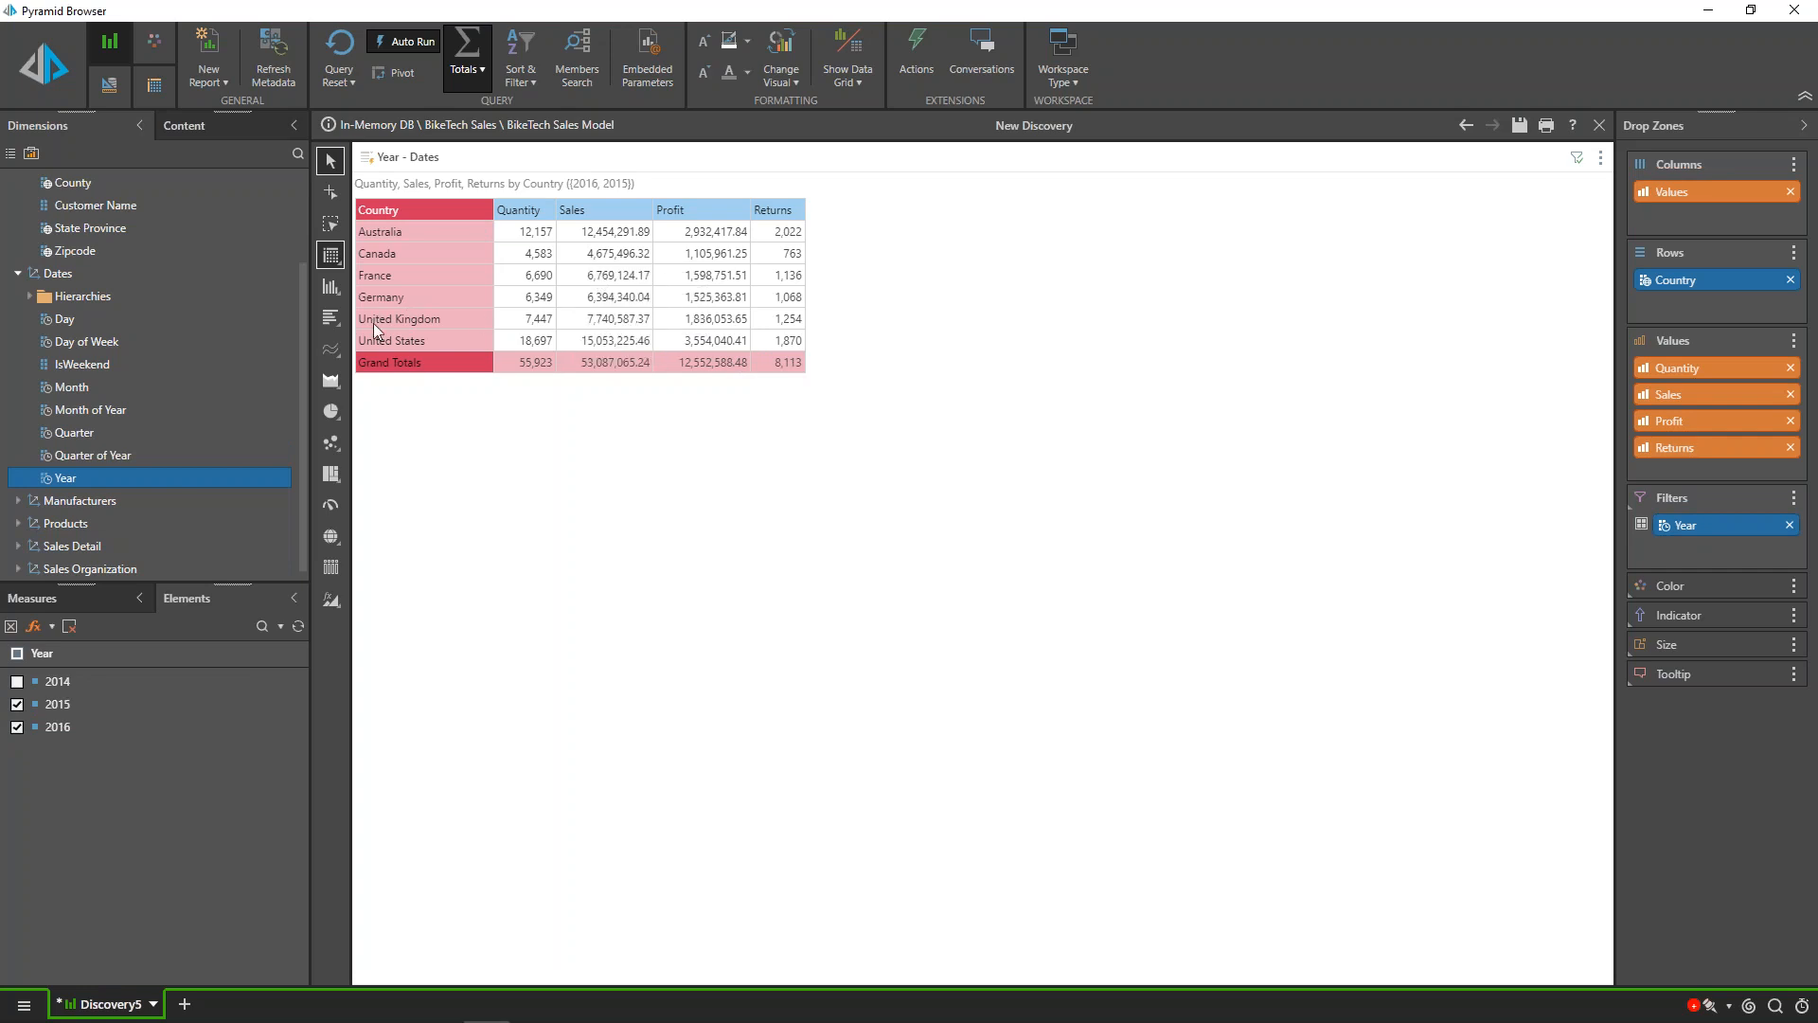
Step: Remove the current Year filter and add the whole Year attribute as a Buttons slicer
click(1789, 525)
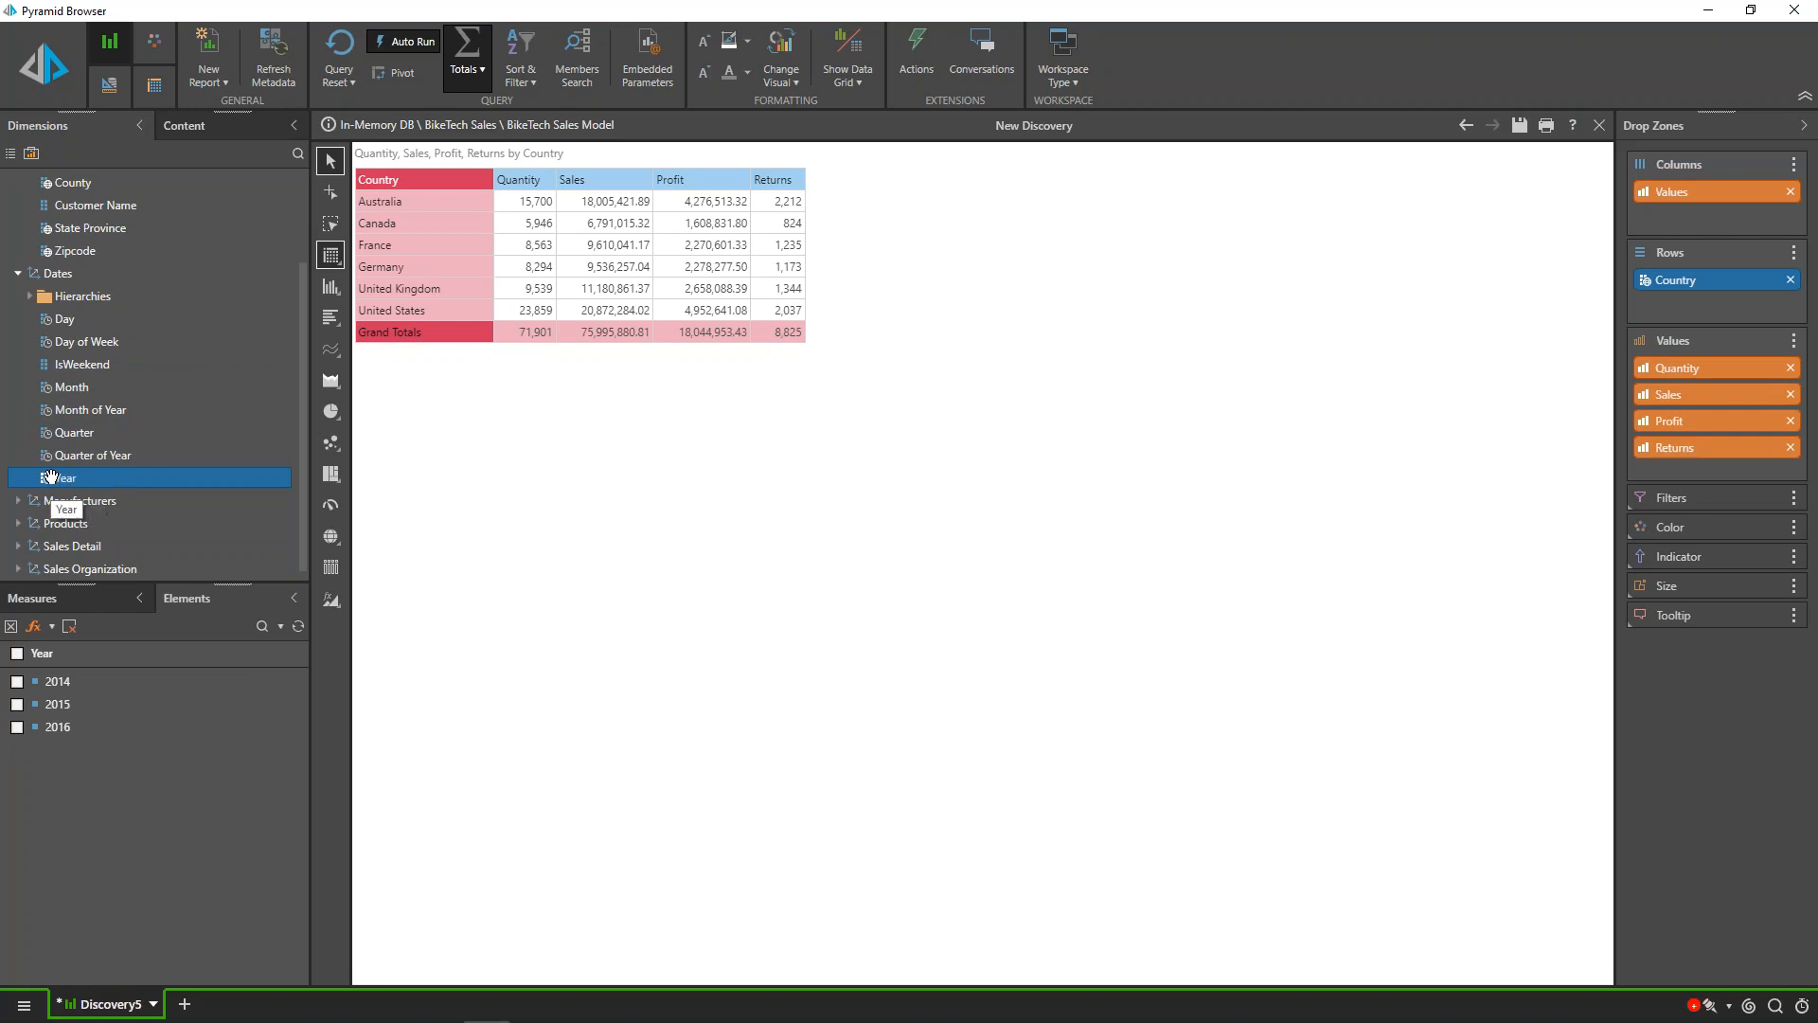
drag(50, 476, 1566, 497)
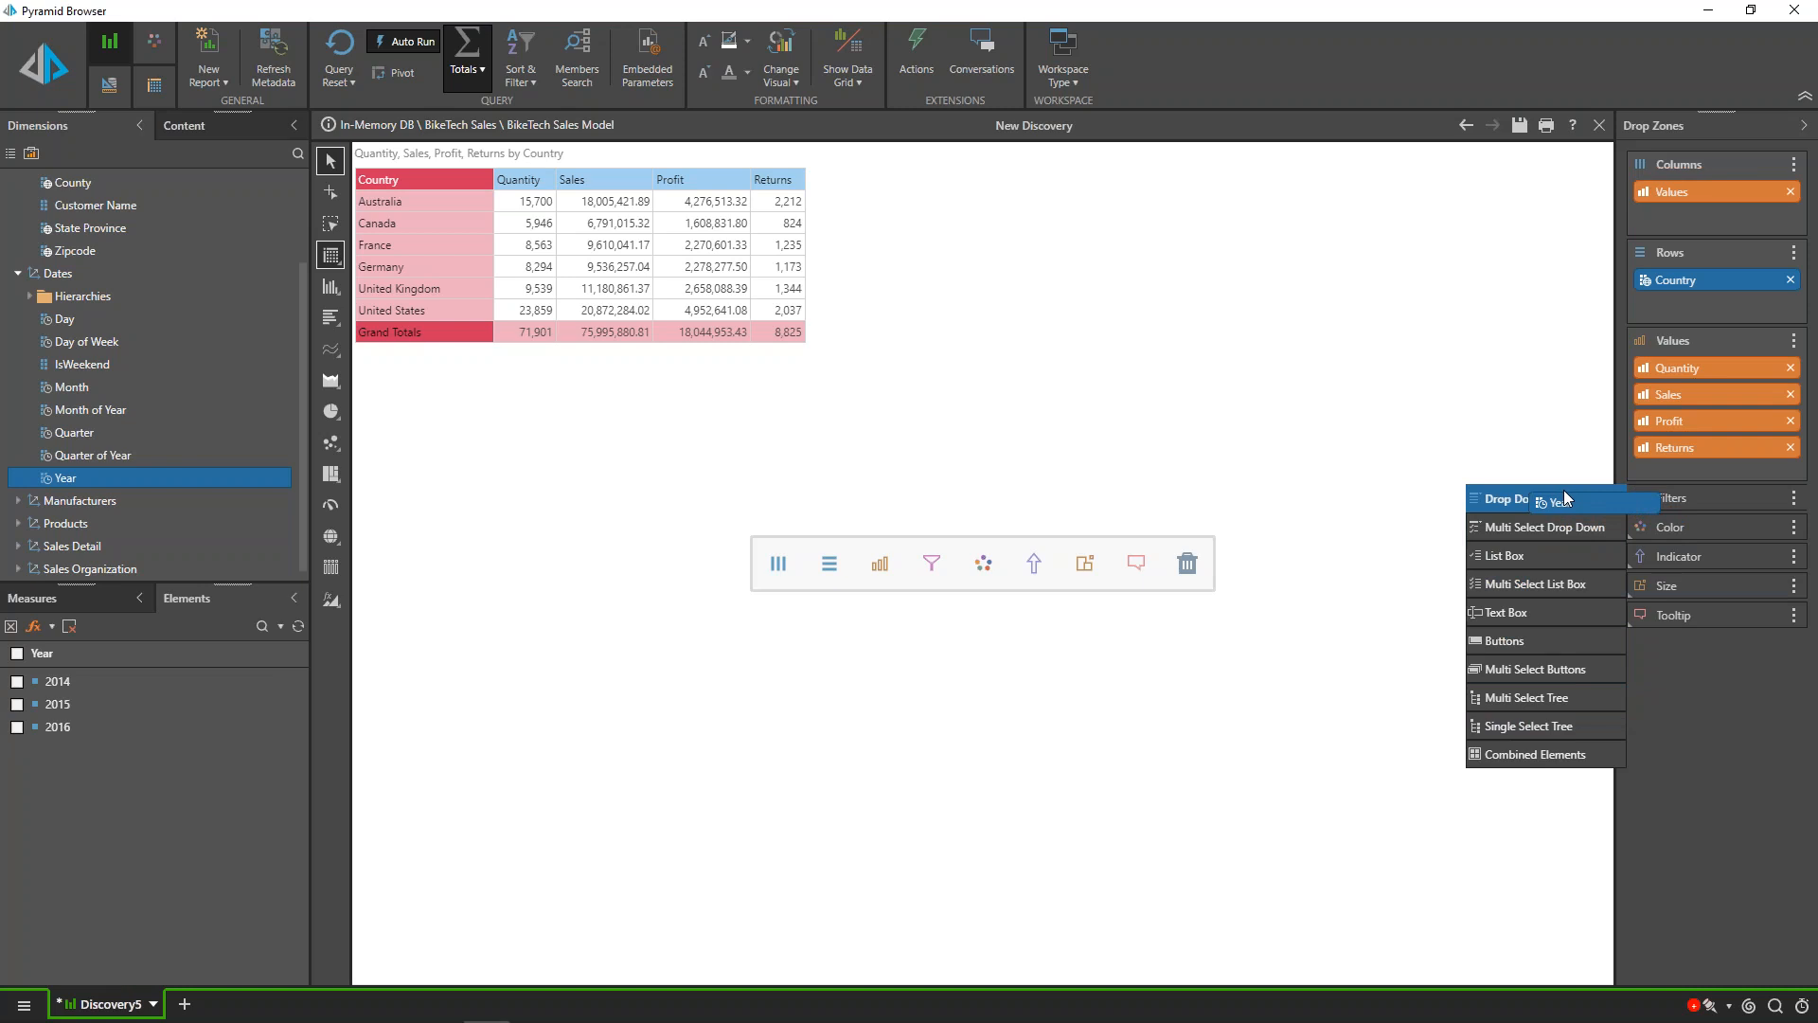
drag(1565, 490, 1522, 648)
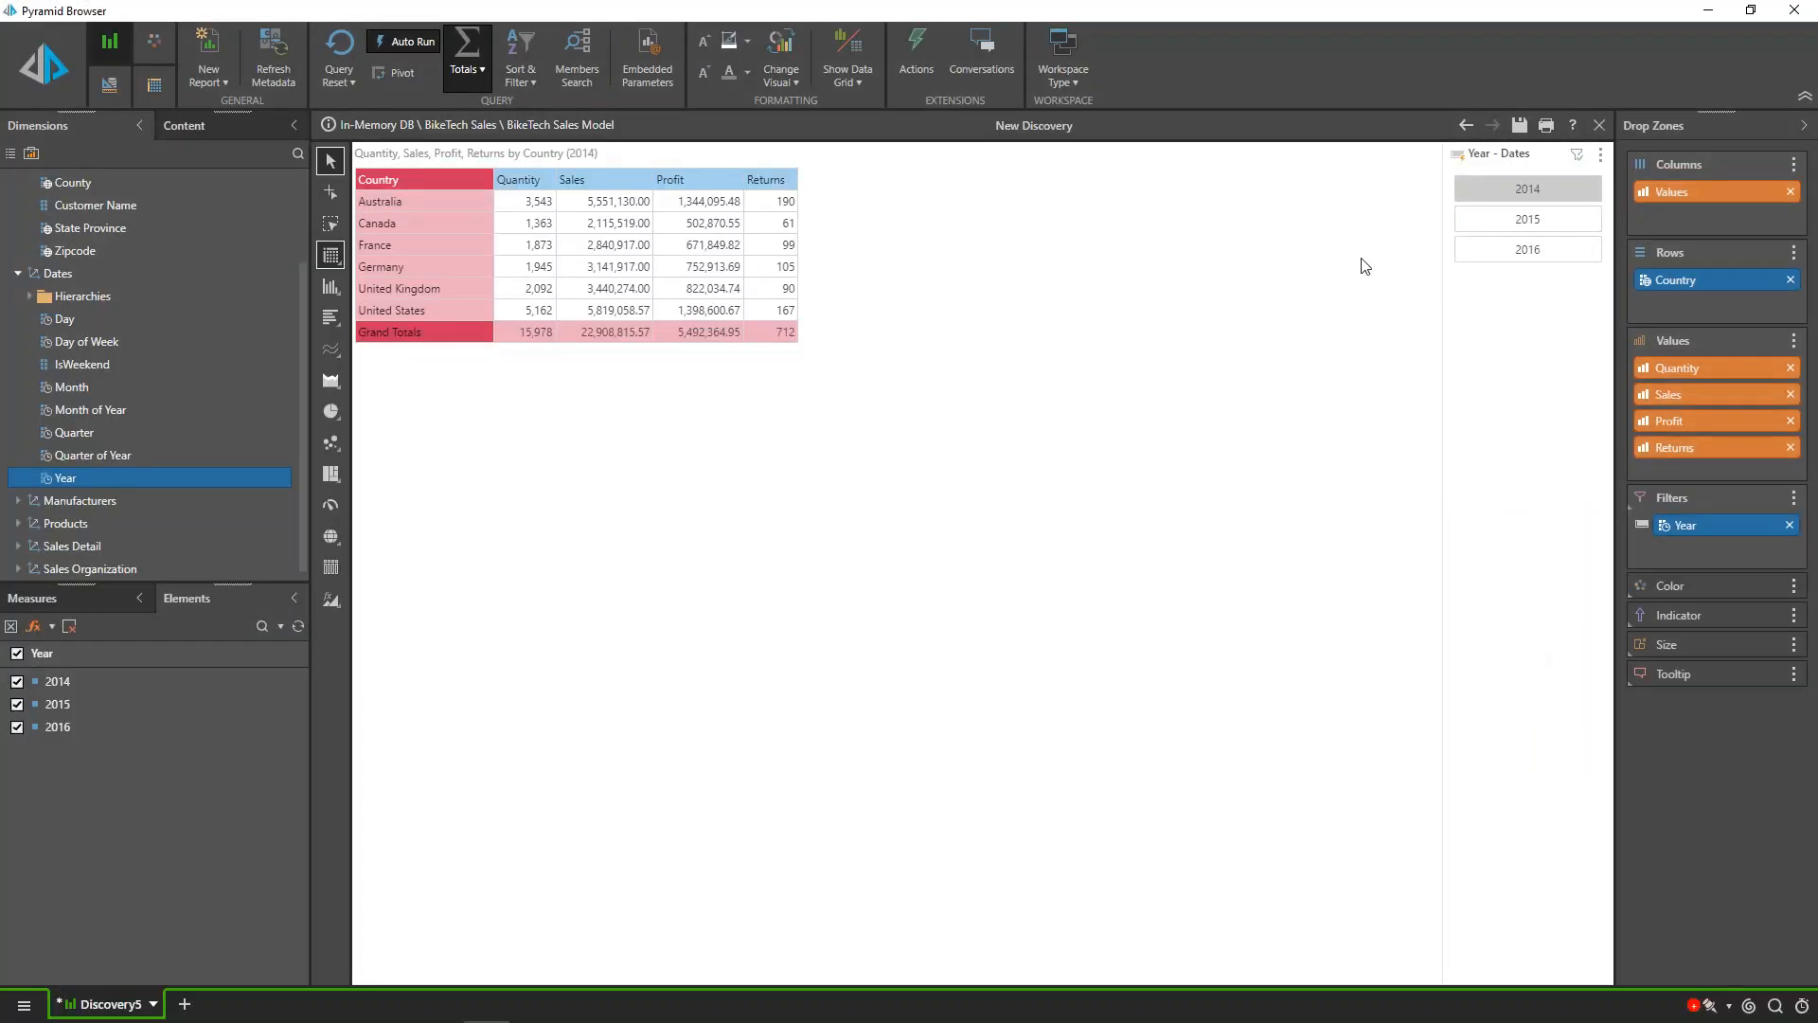
Step: Try the Year slicer by switching the grid to 2015, 2016, 2014 and back to 2016
click(1538, 226)
click(1527, 250)
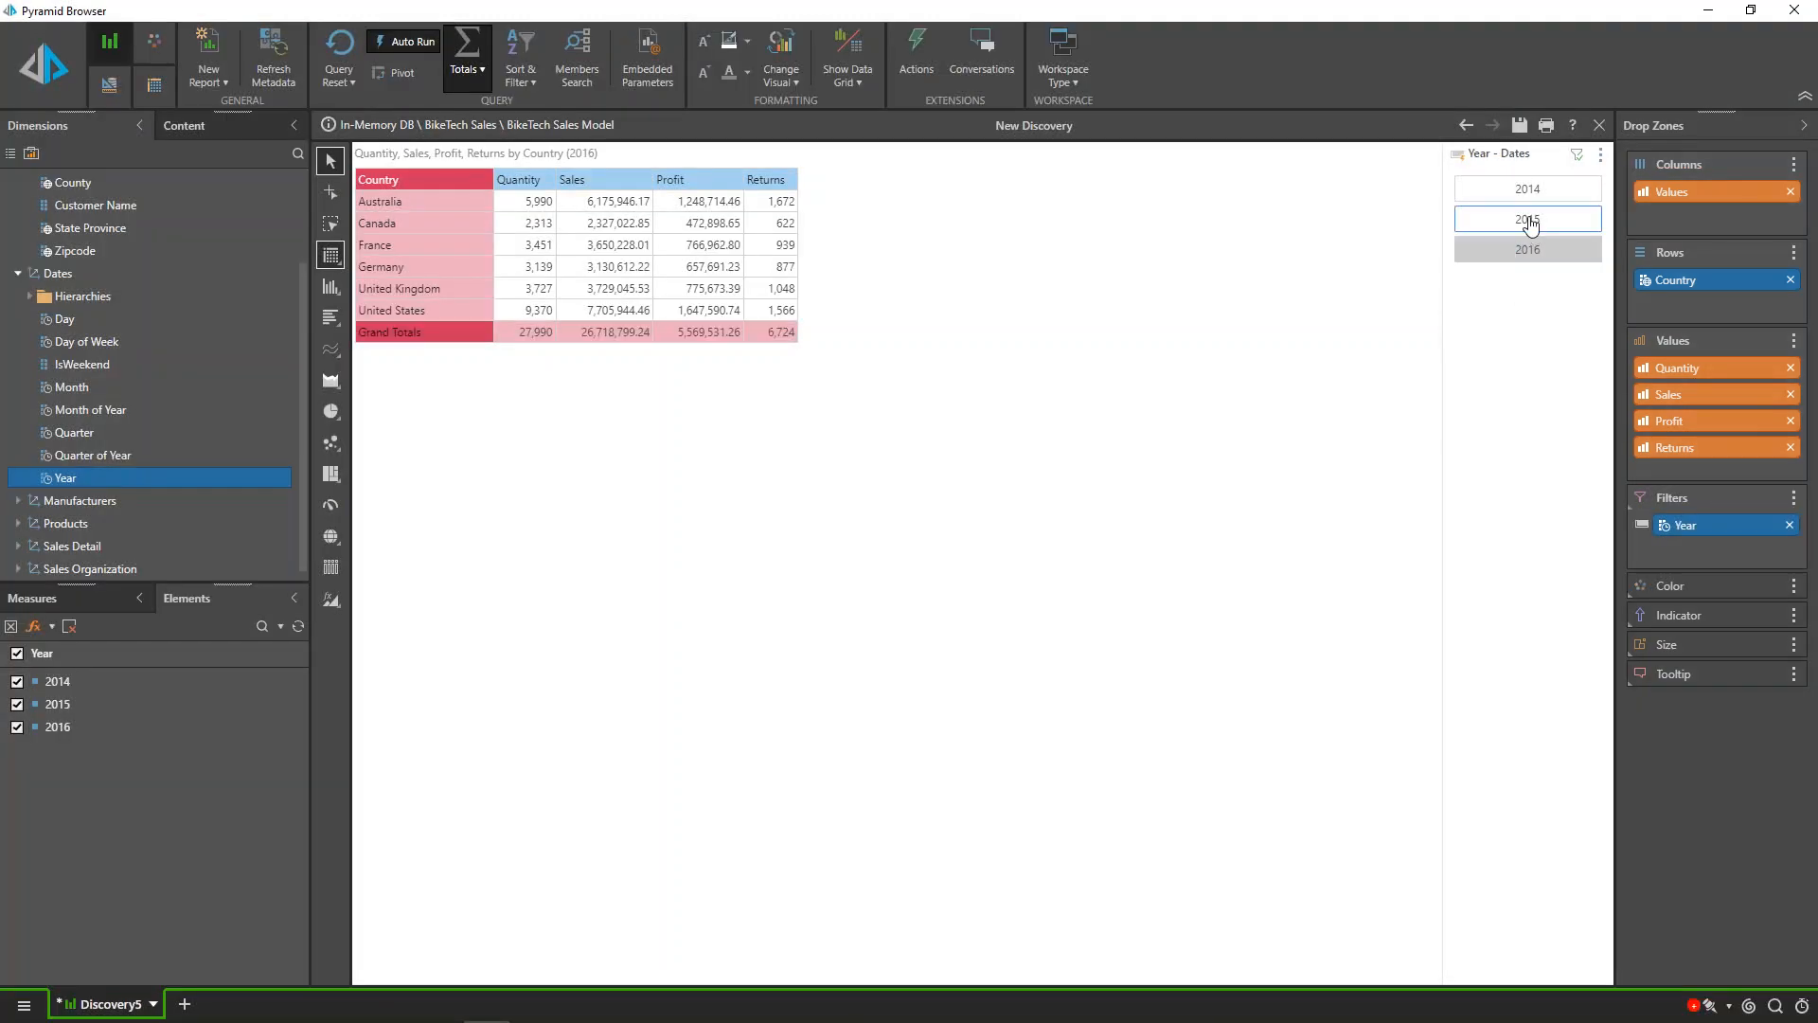
click(1527, 190)
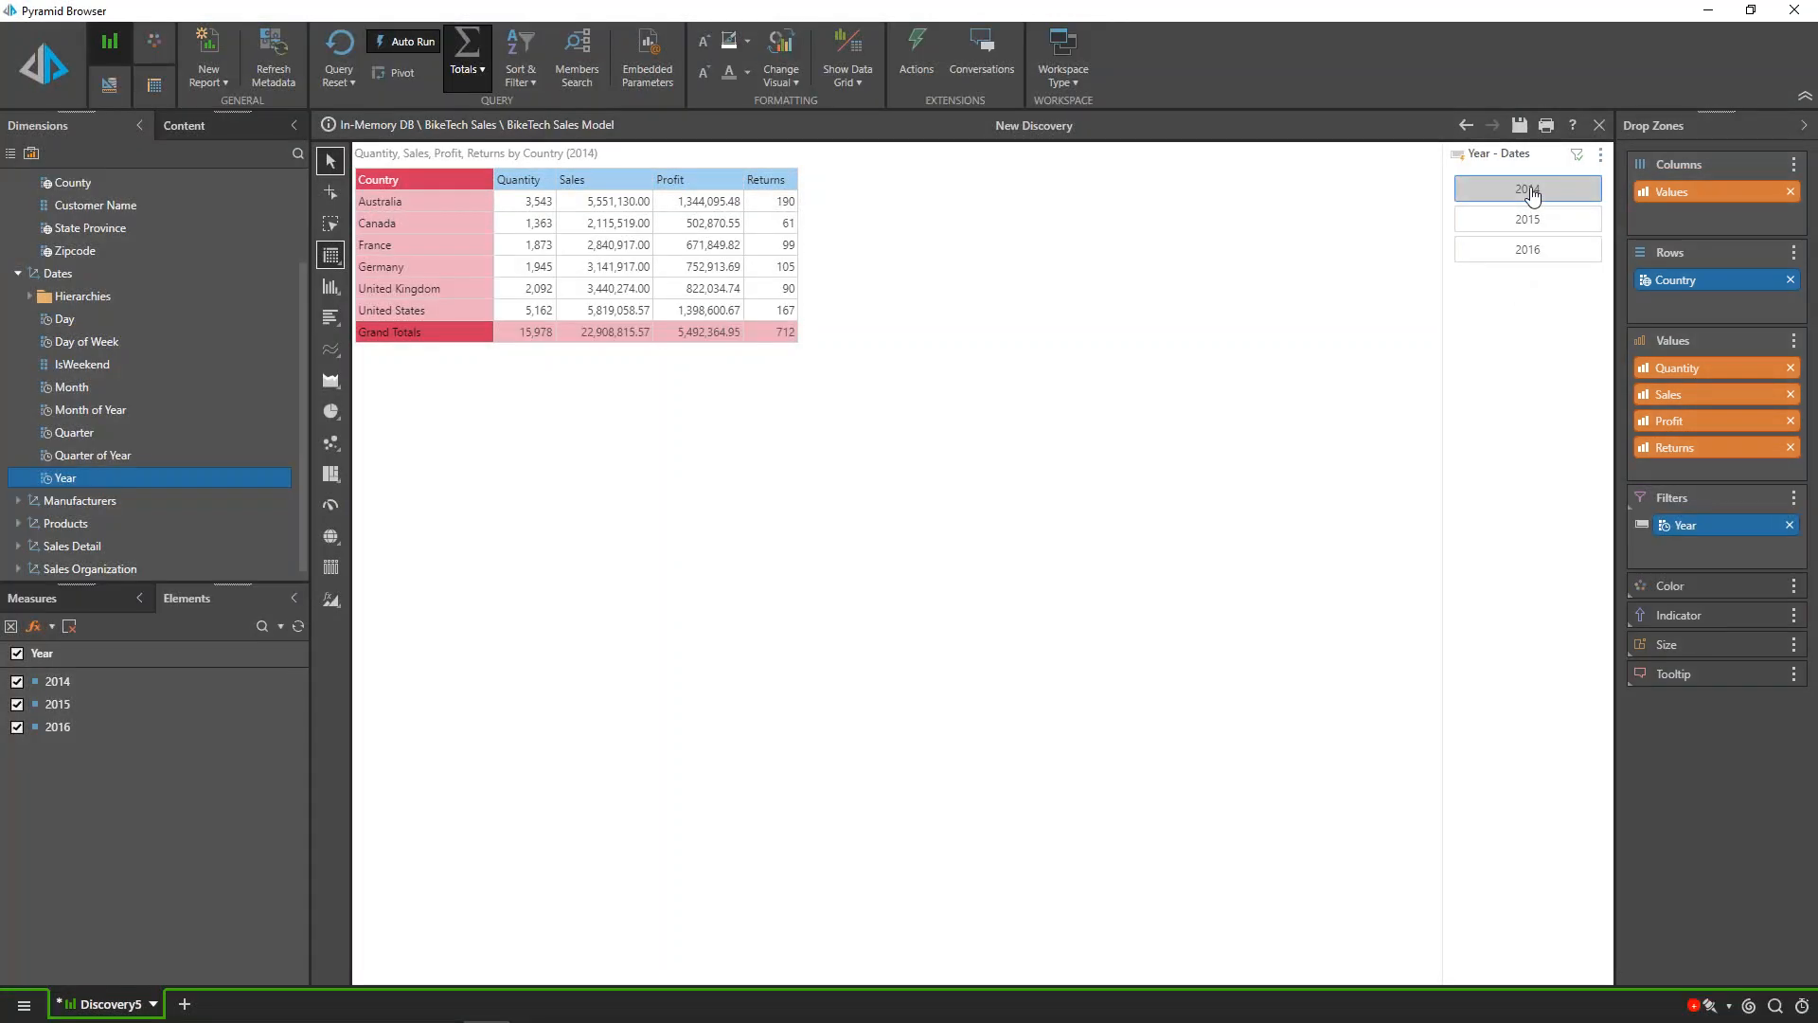
click(1517, 254)
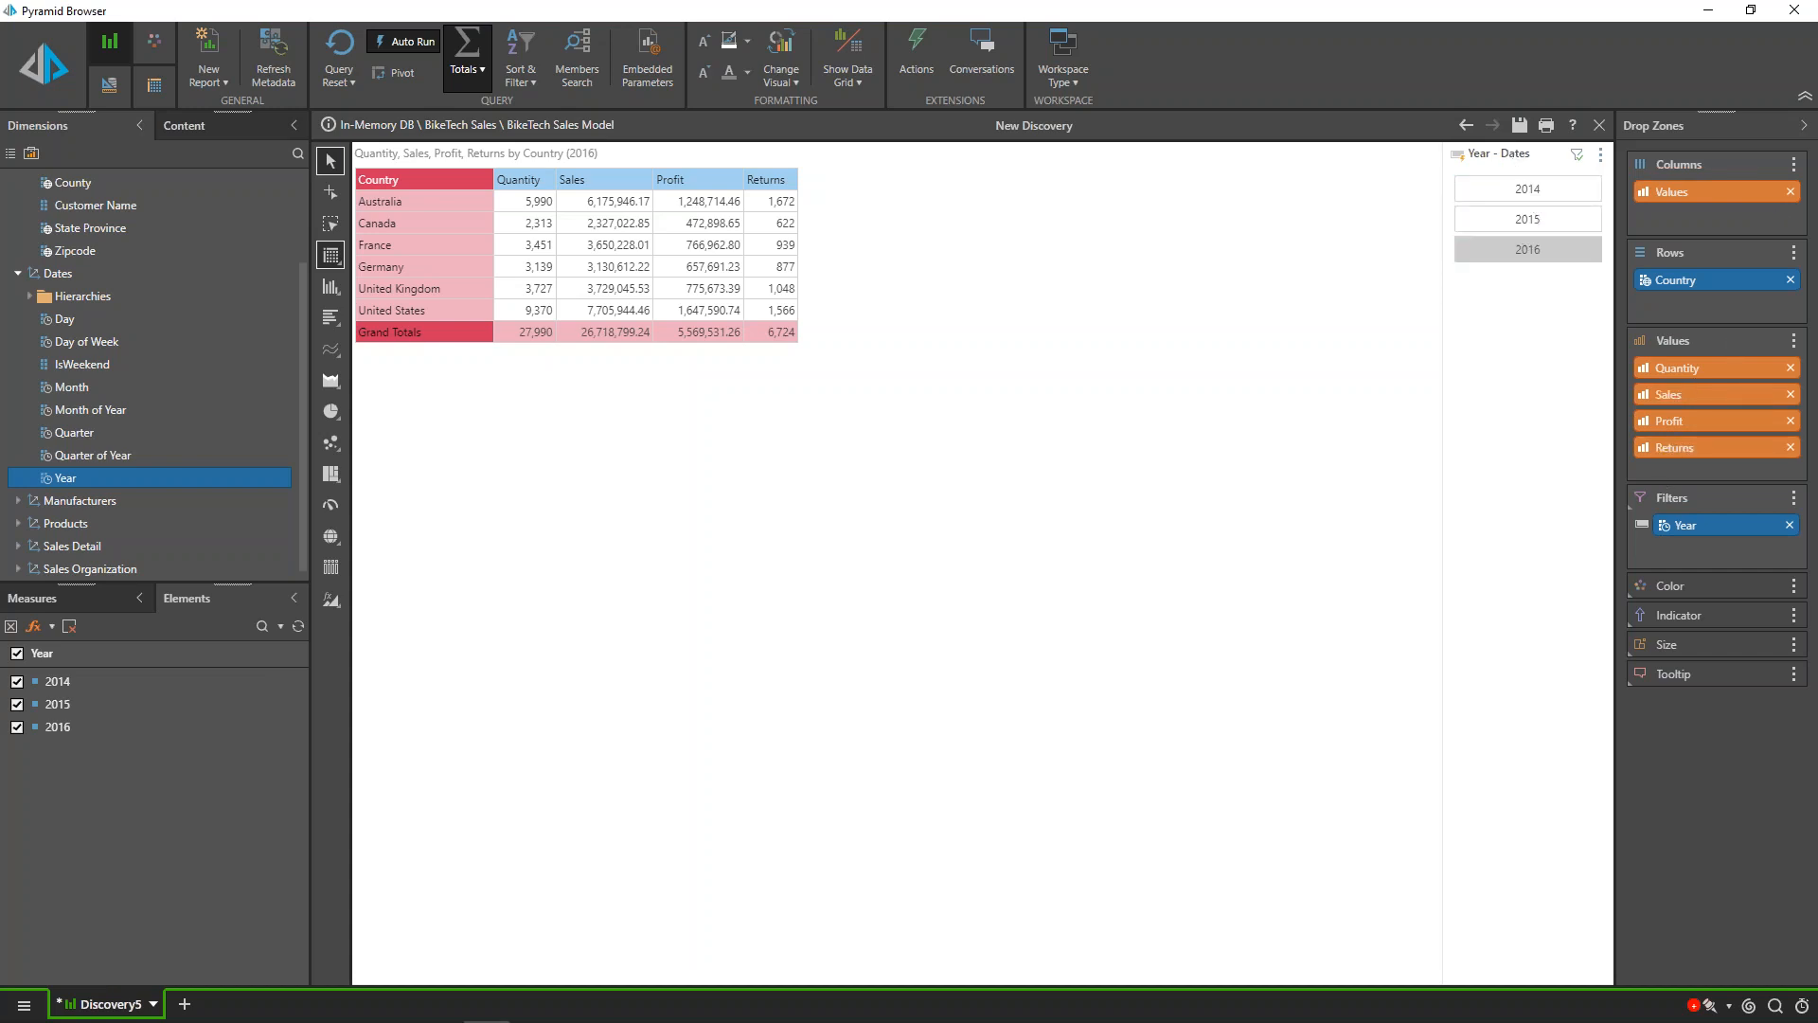
Step: Convert the Year filter to a Multi Select Buttons slicer
drag(1684, 527, 1683, 535)
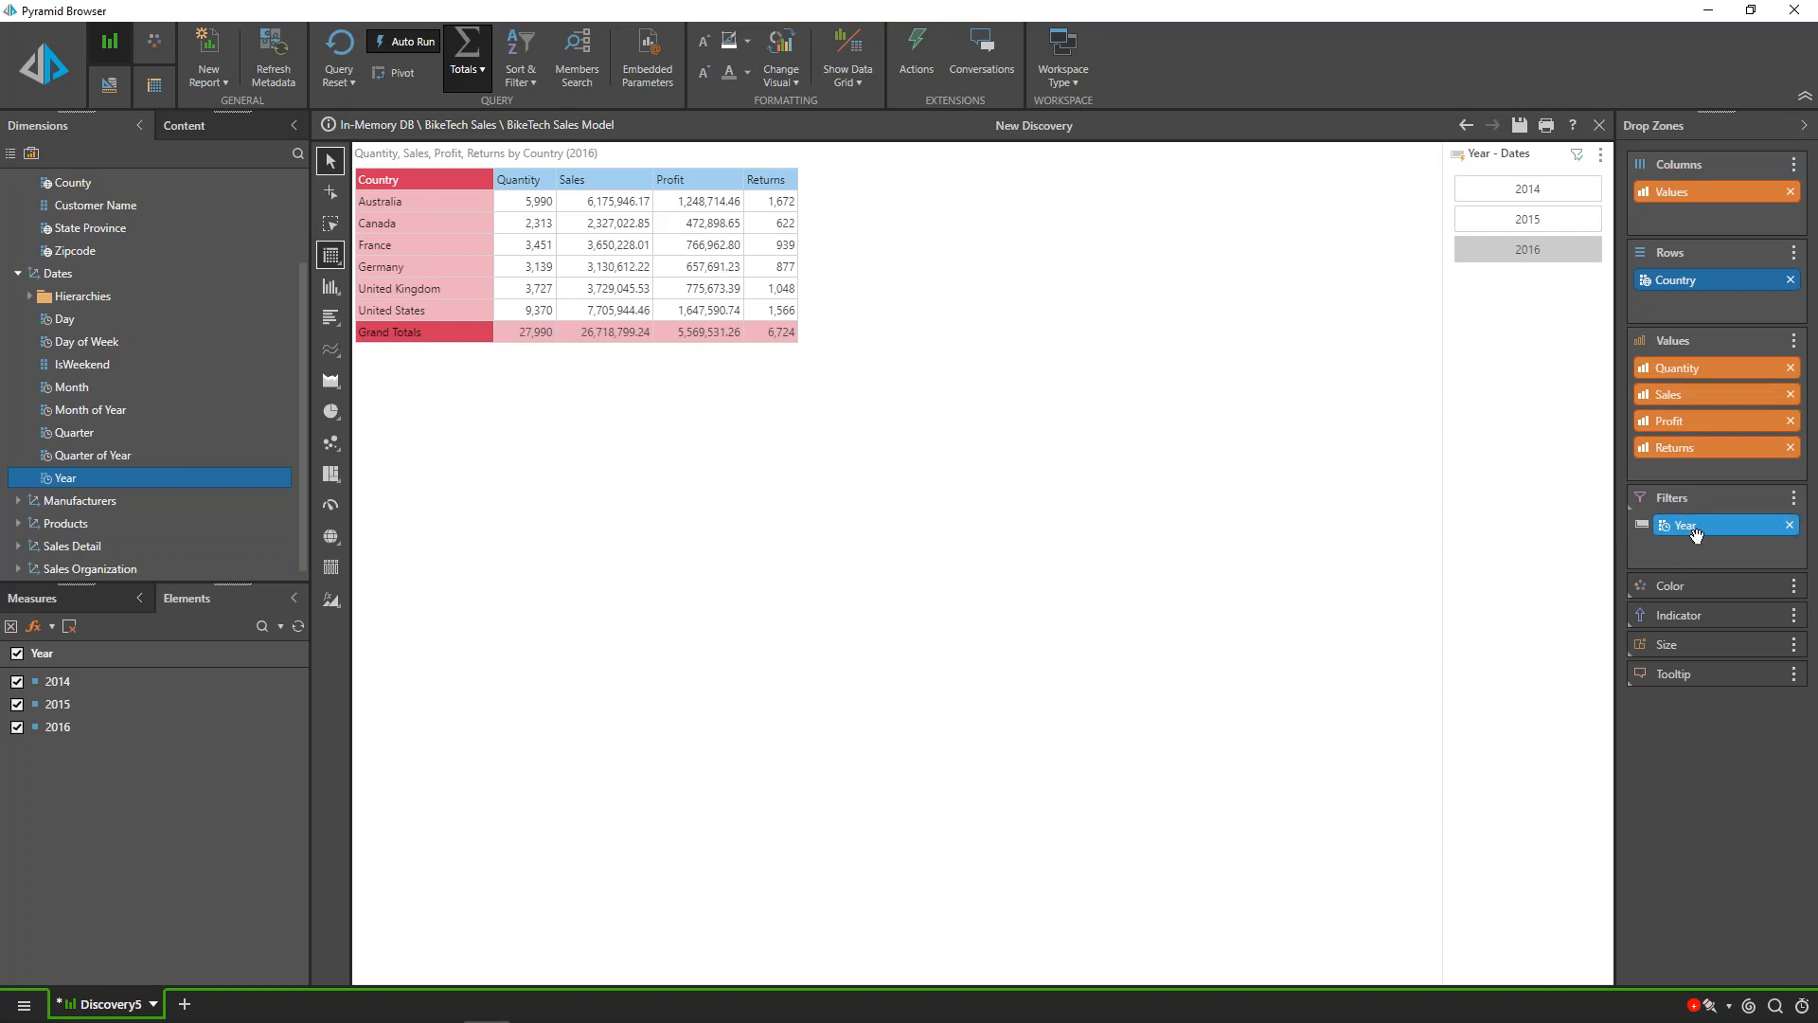
drag(1694, 530, 1646, 499)
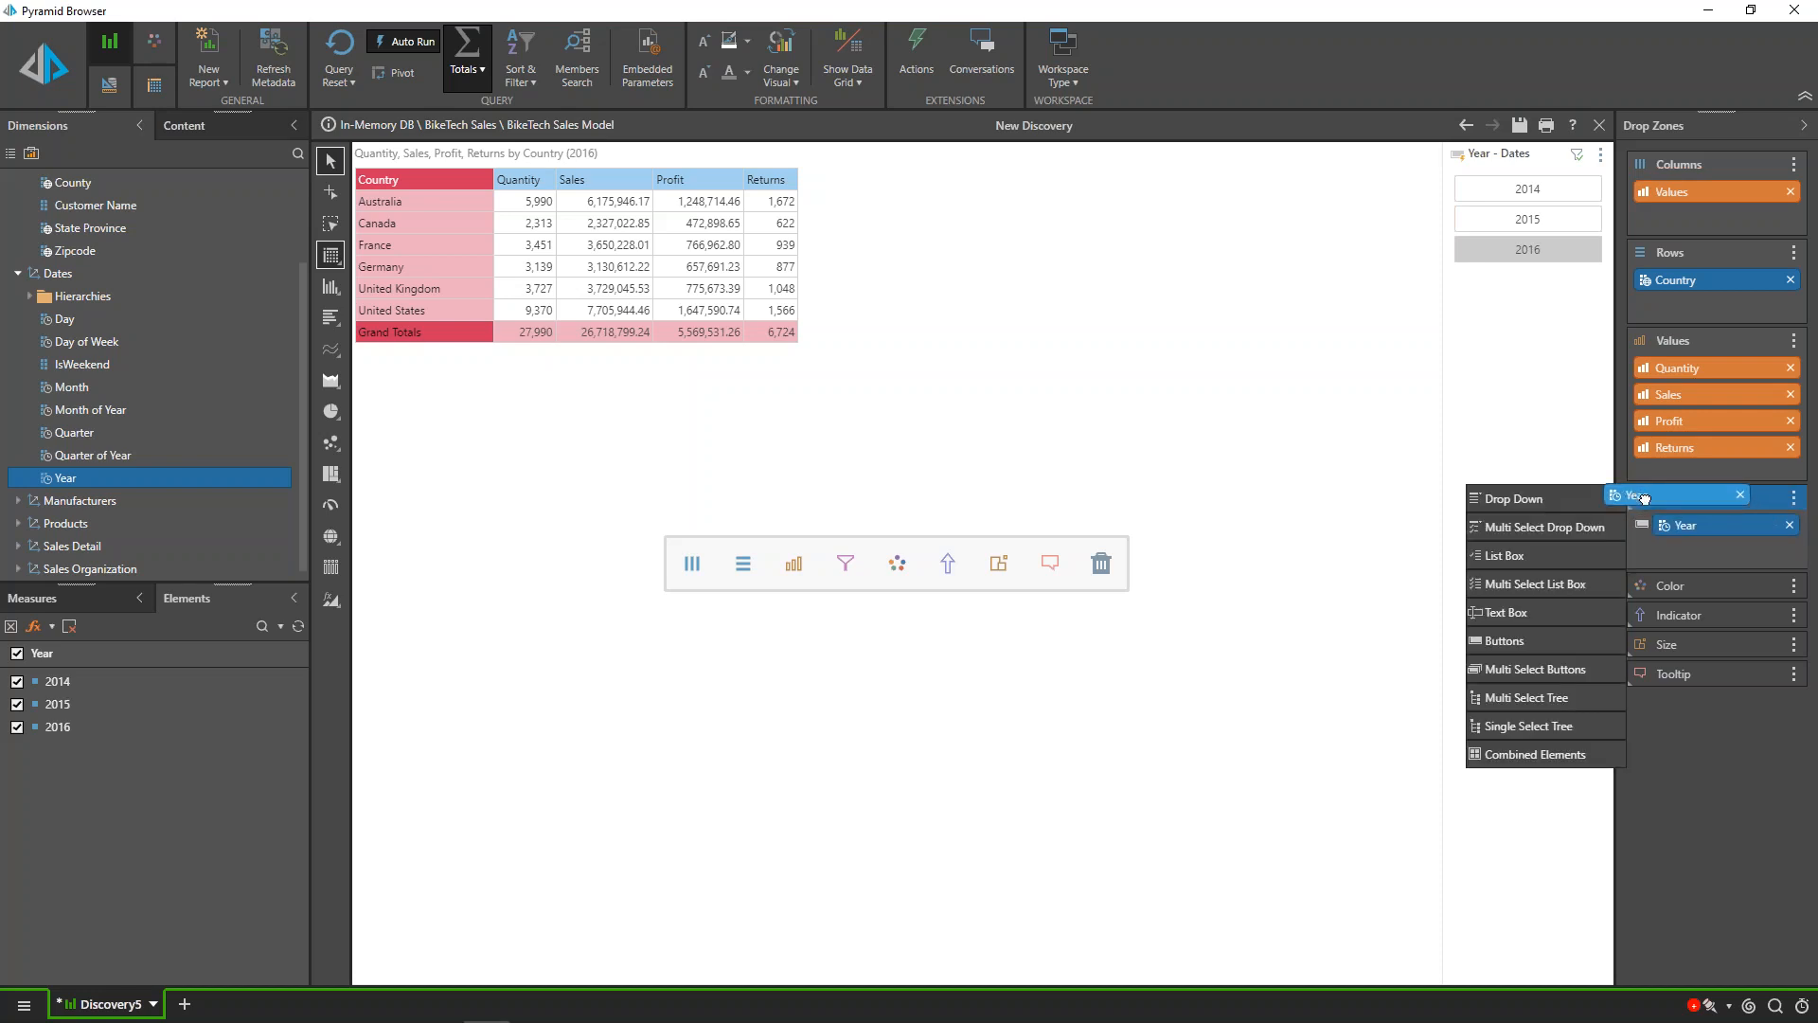
drag(1645, 499, 1515, 676)
Step: Add 2015 to the slicer selection, deselect 2016, and add 2014
click(1534, 222)
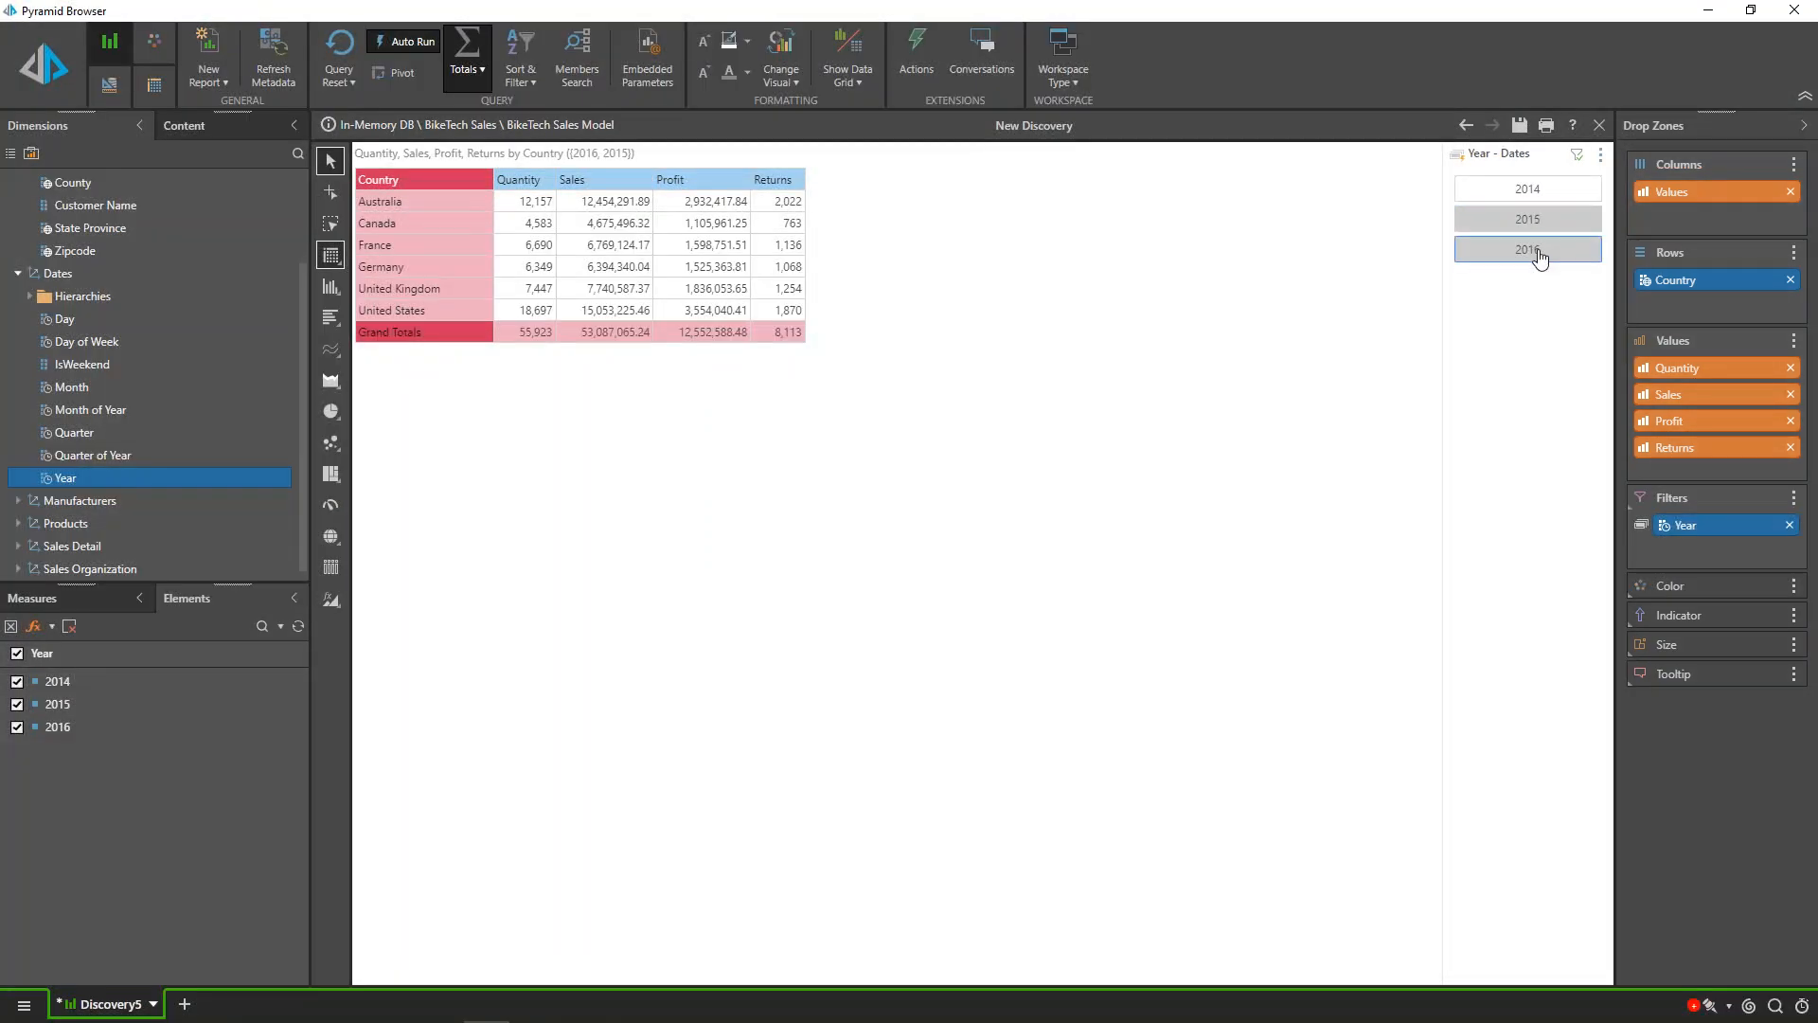
click(1536, 251)
click(1536, 193)
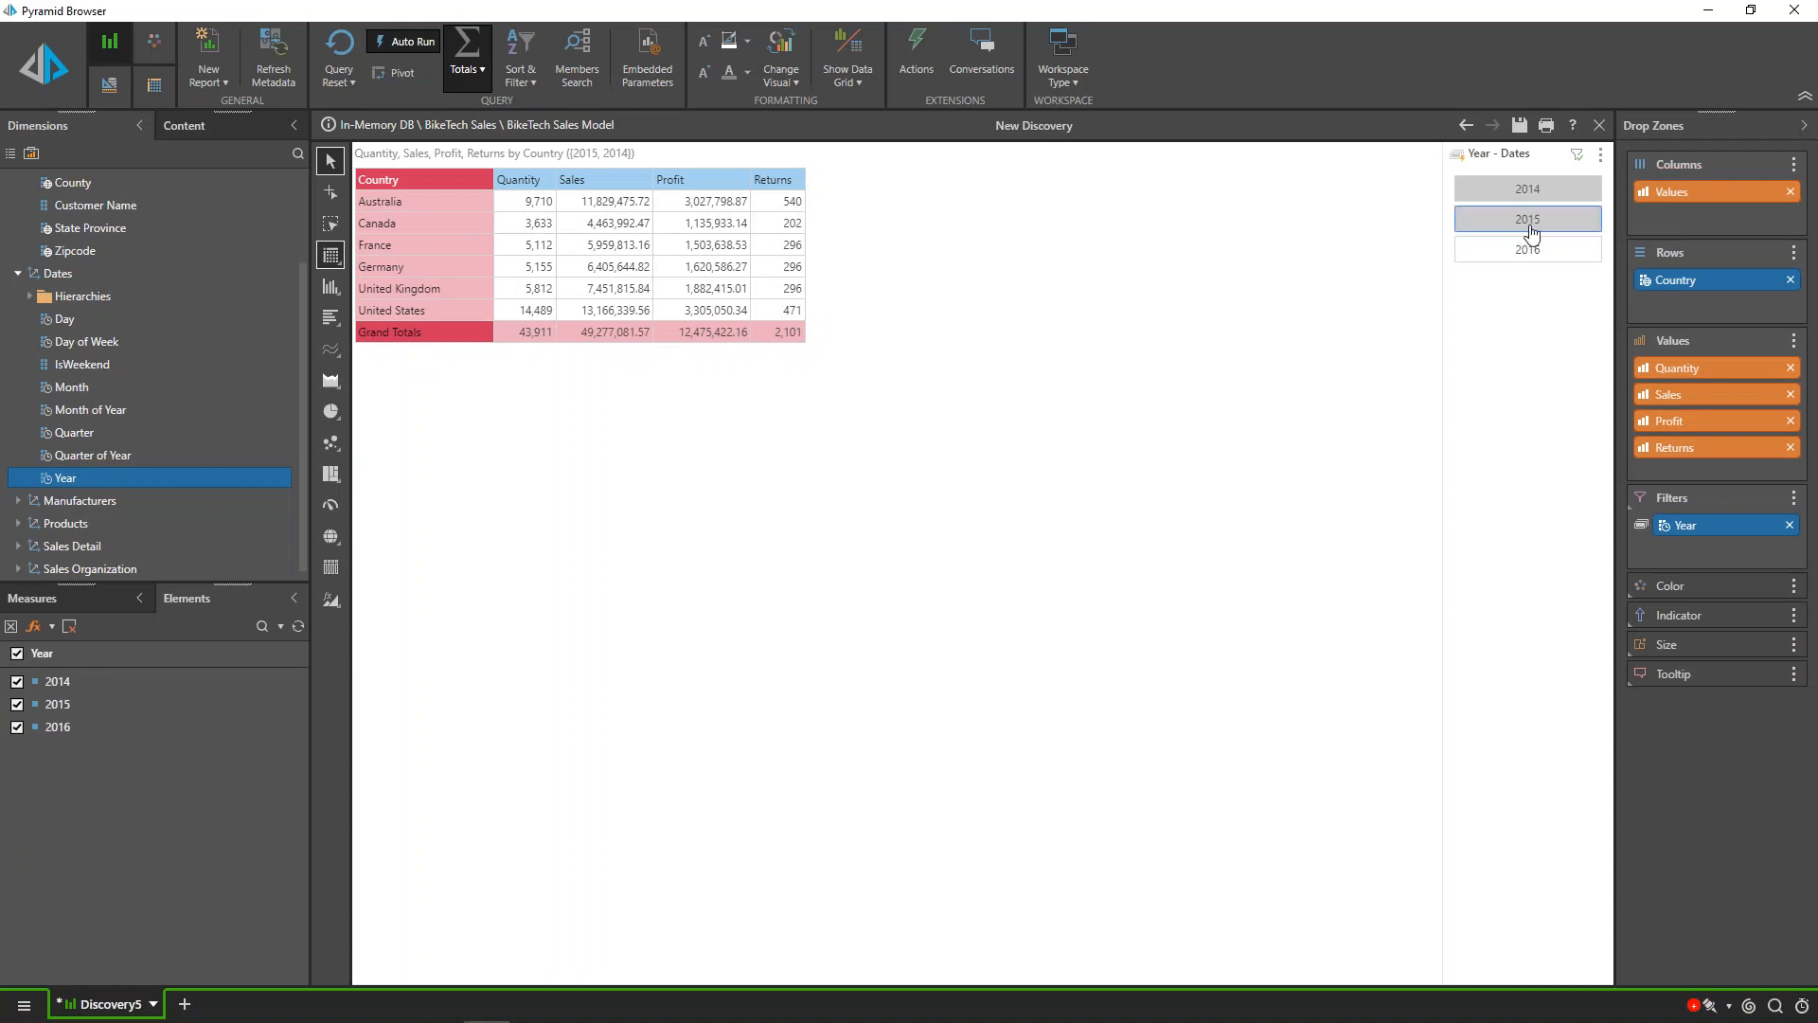
Step: Review the available slicer types in the Year - Dates slicer's settings, keeping Multi Select Buttons
right_click(1484, 154)
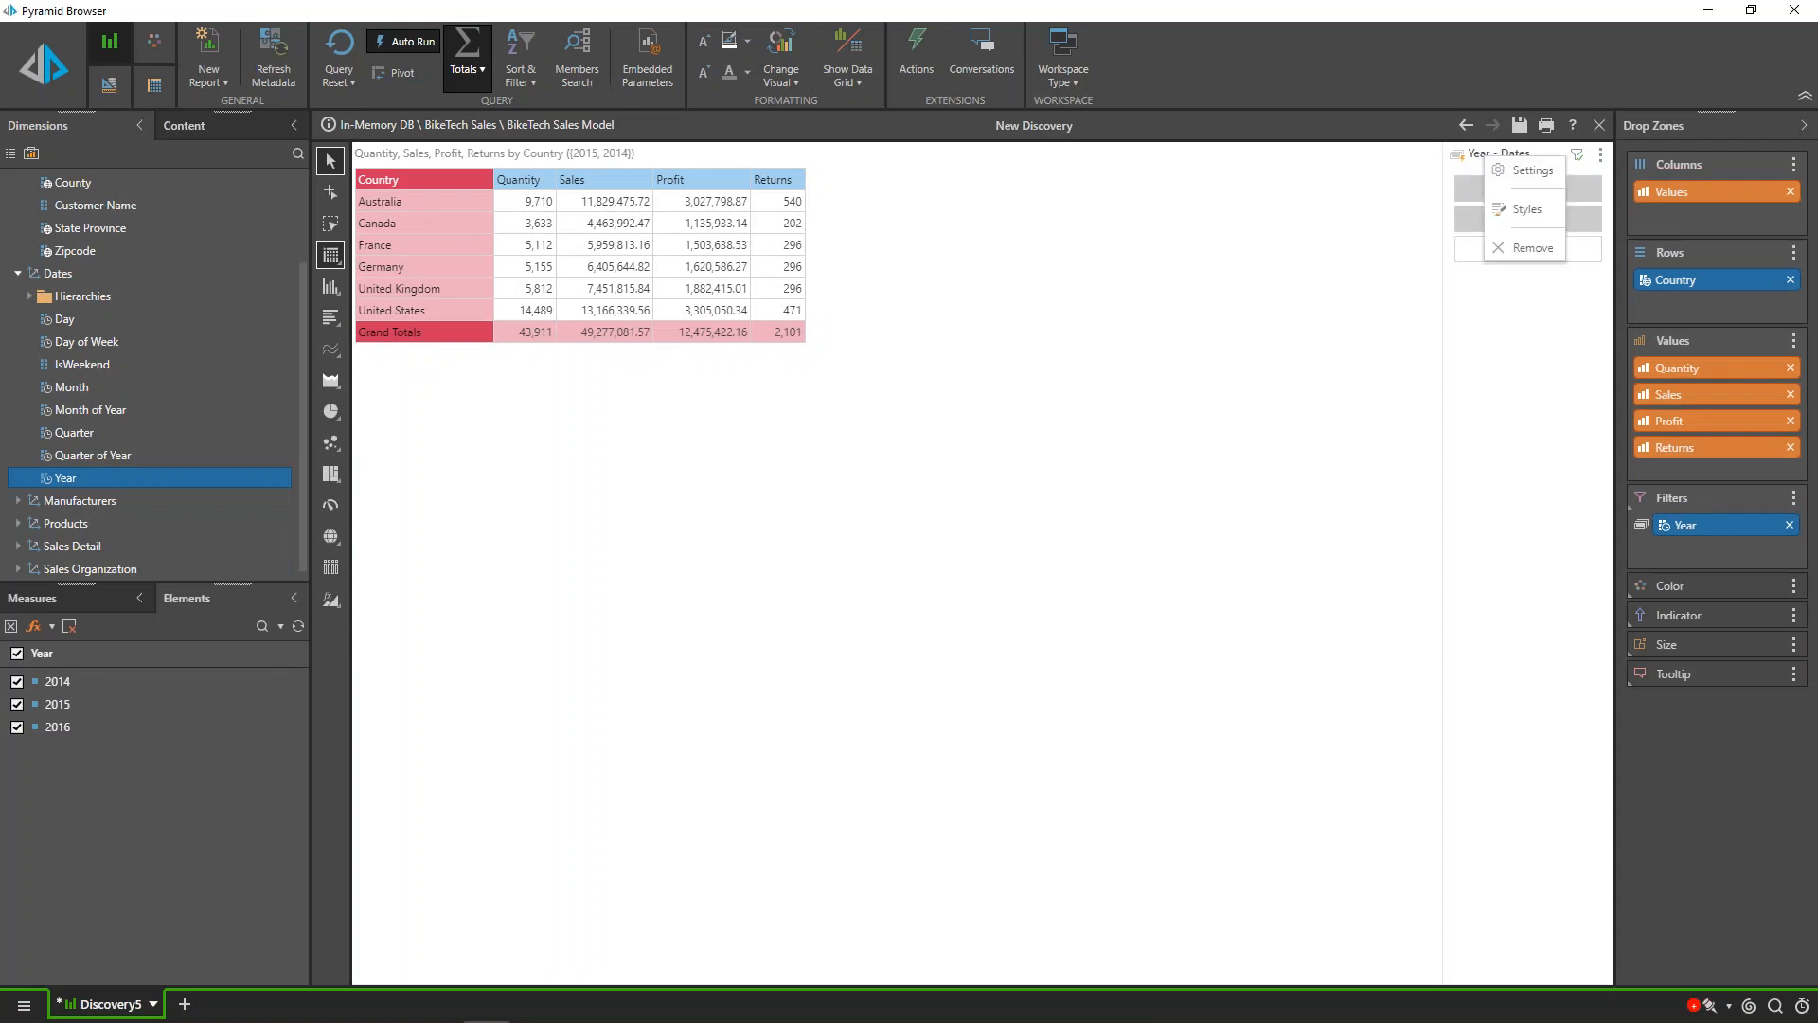
click(1523, 173)
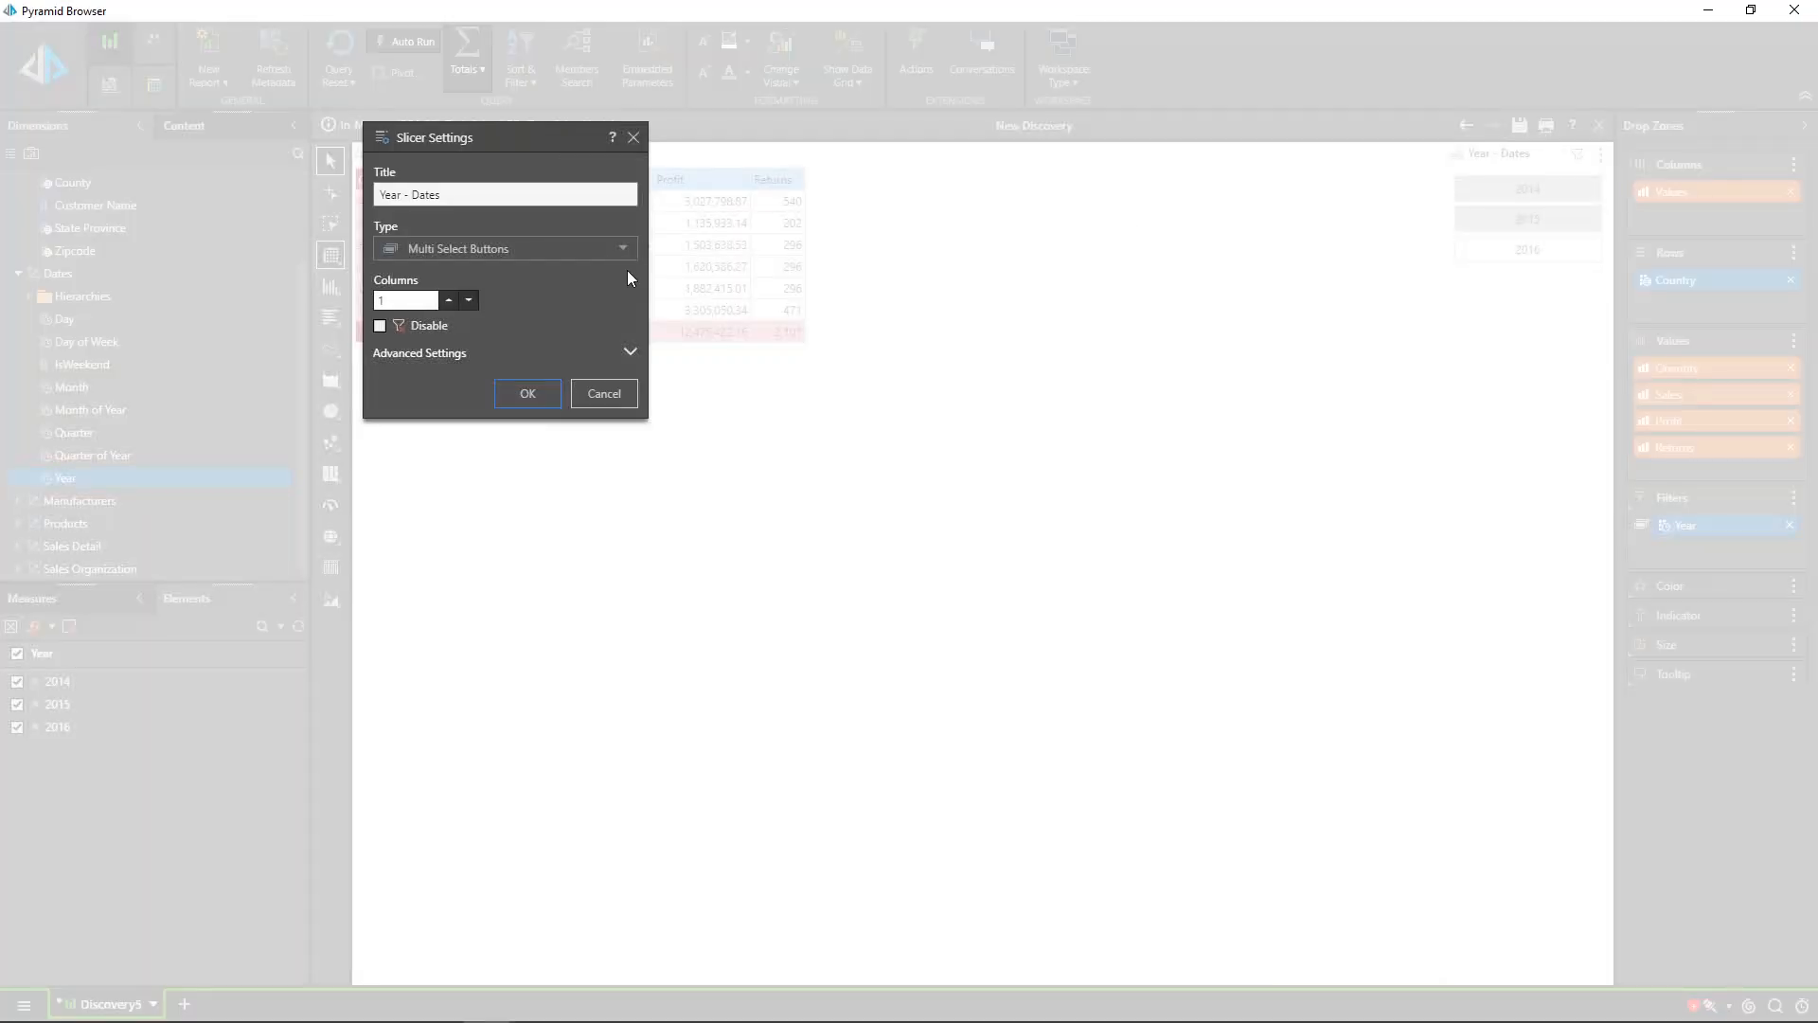
click(600, 251)
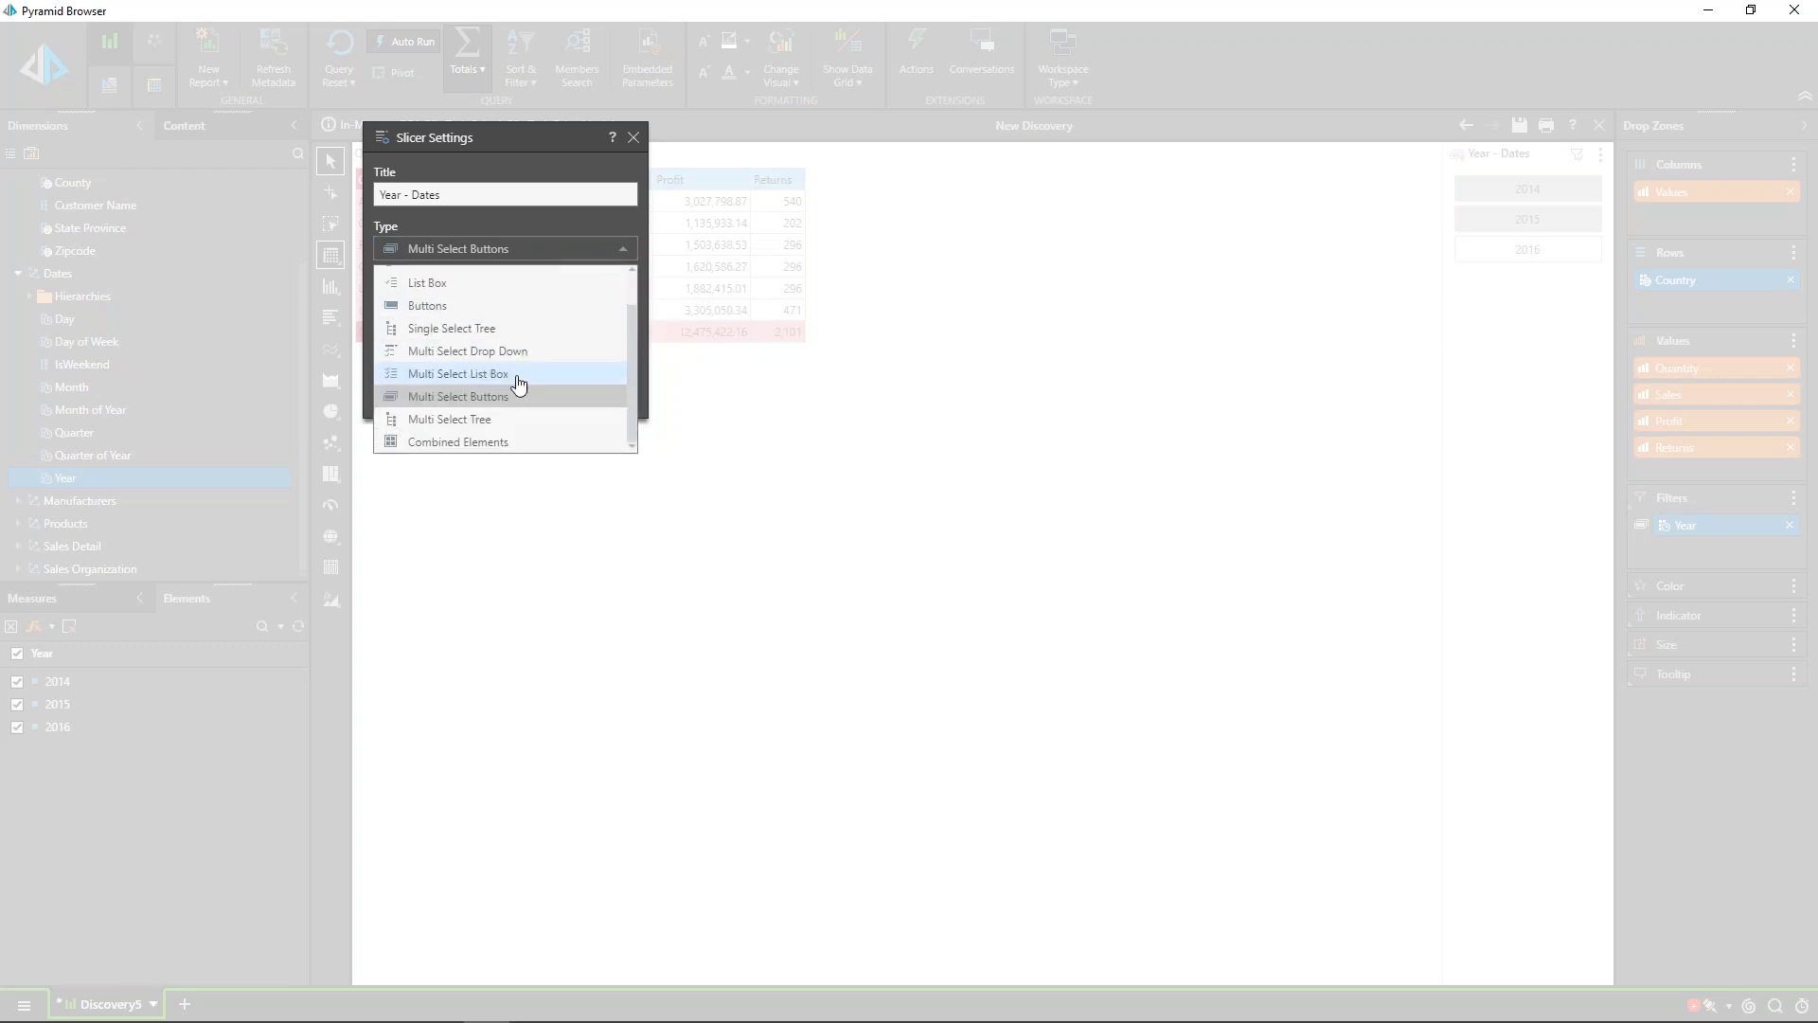
scroll(509, 379, up, 1)
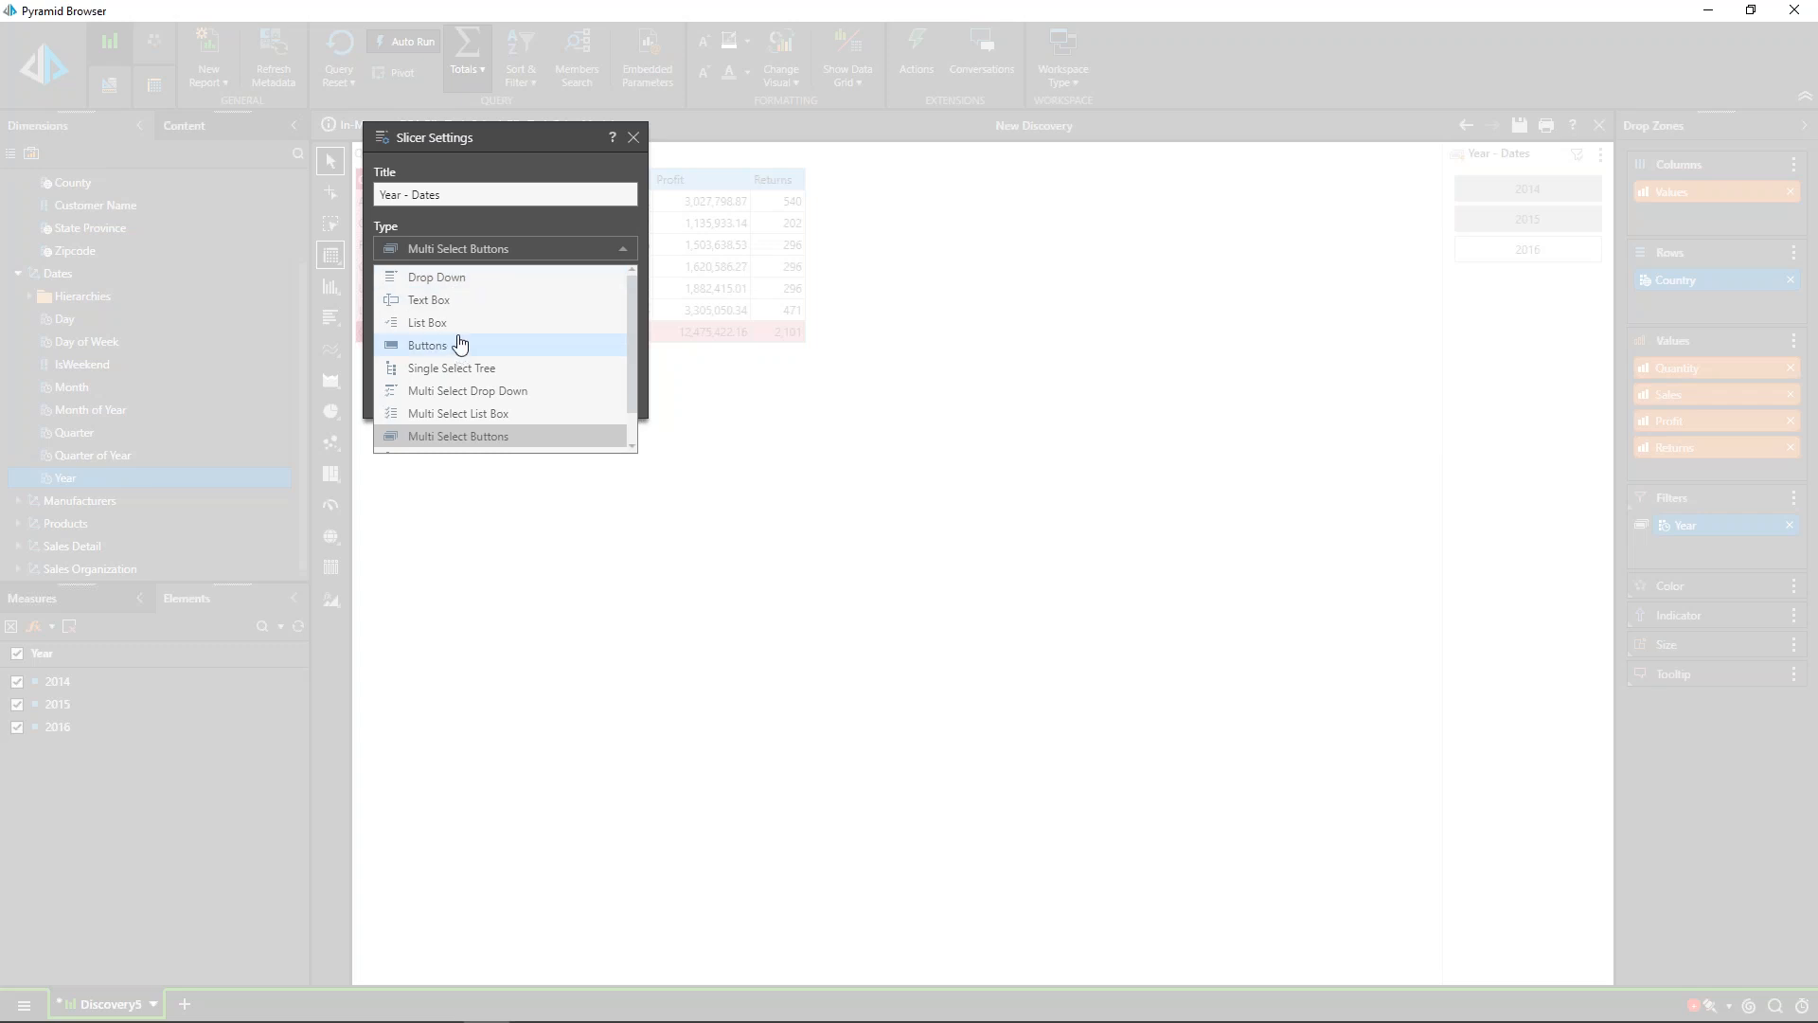
scroll(459, 345, down, 1)
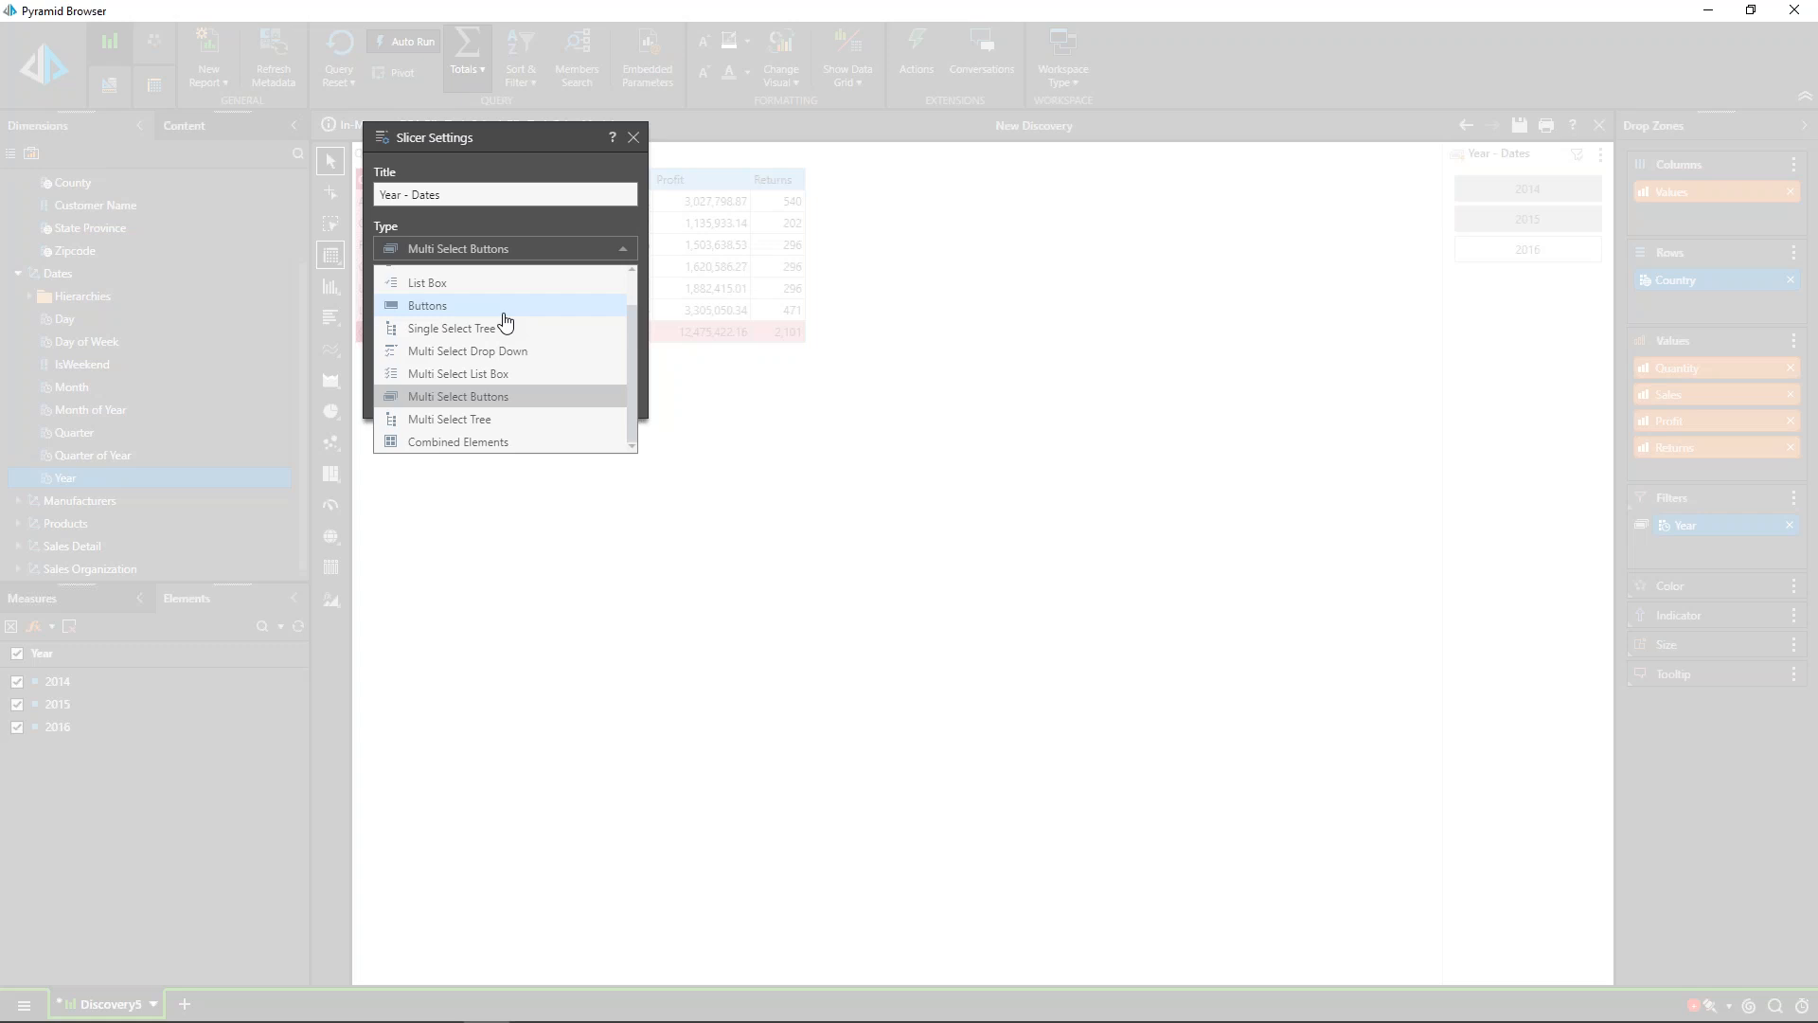
scroll(501, 323, up, 1)
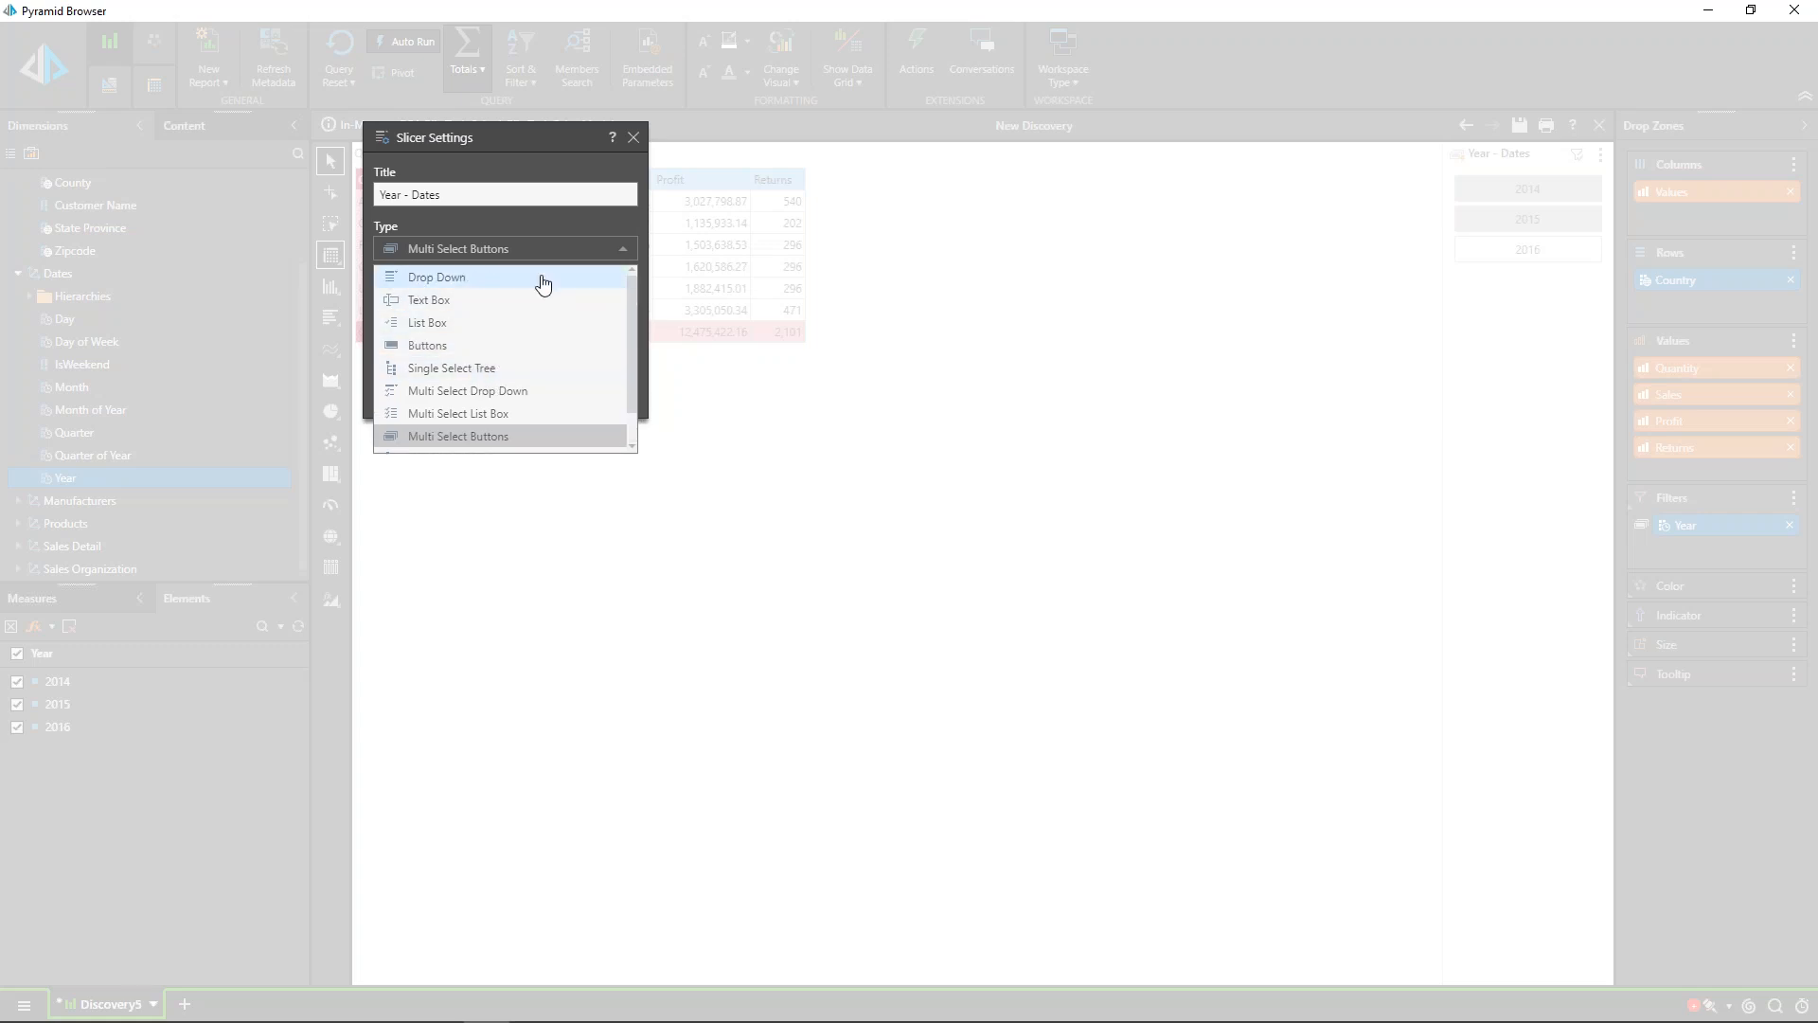
click(613, 234)
click(540, 394)
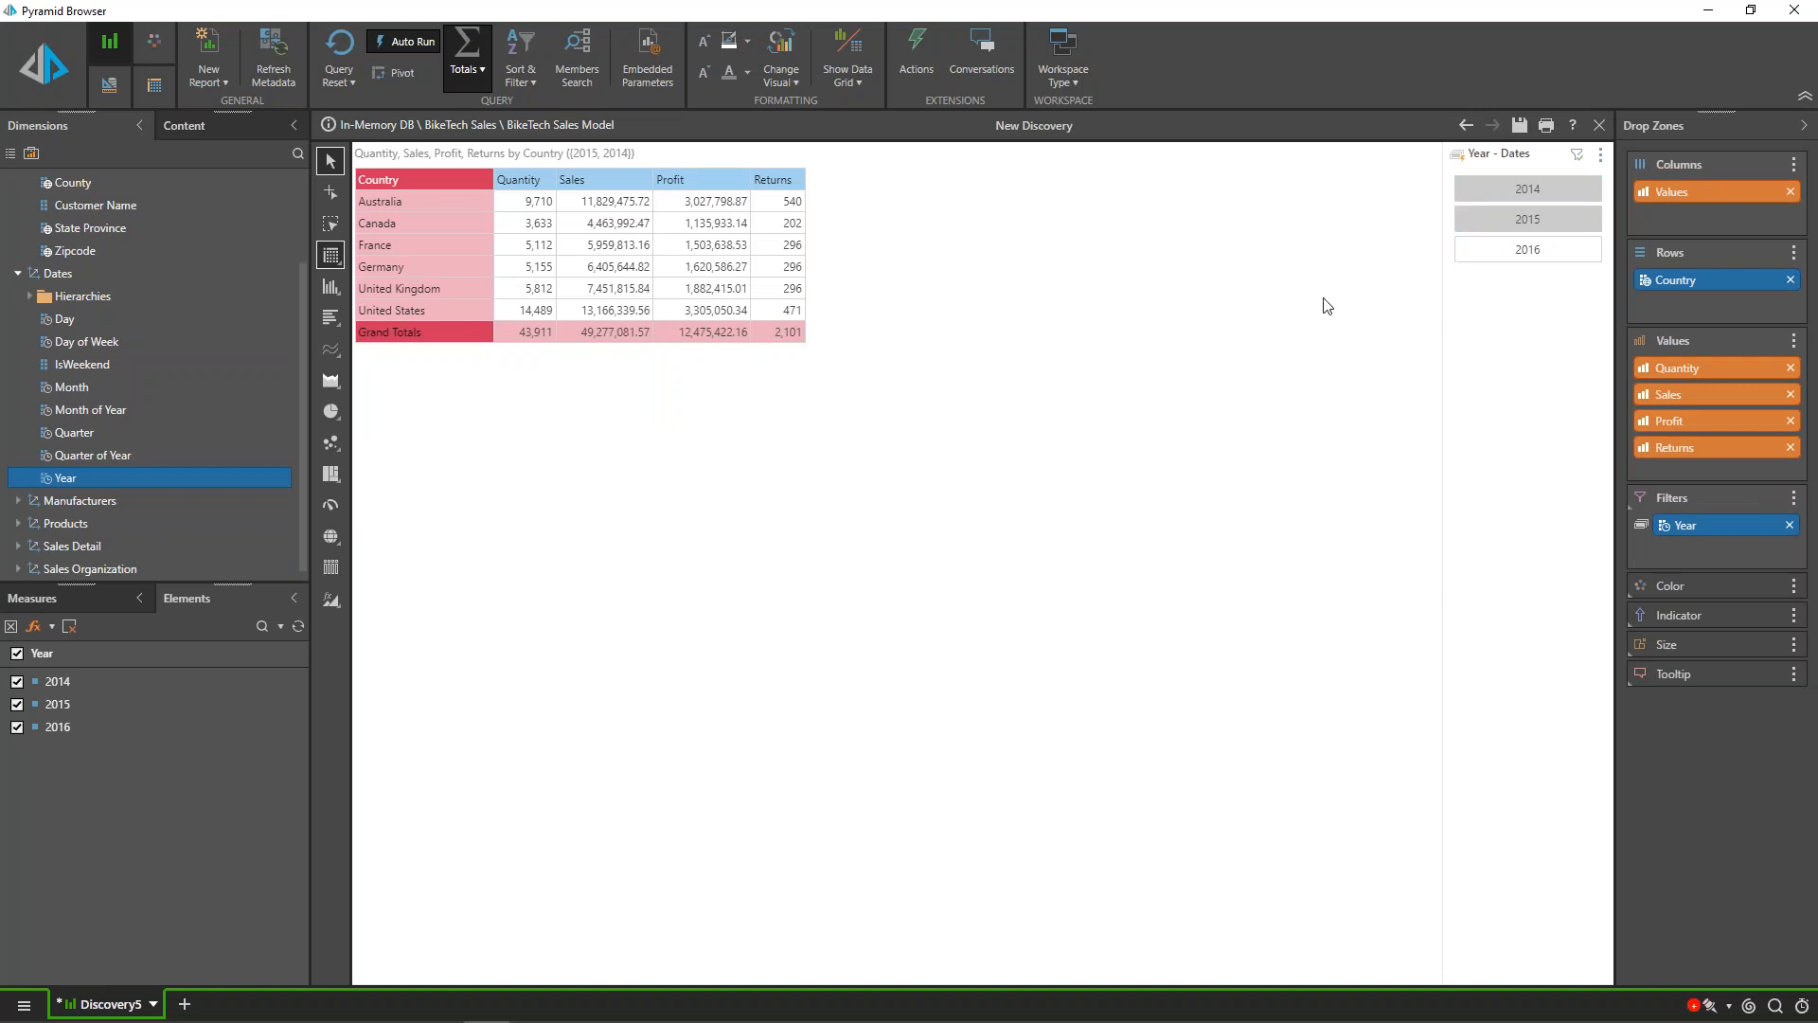
Step: Exclude 2014 from the years offered by the Year slicer
click(47, 679)
click(17, 683)
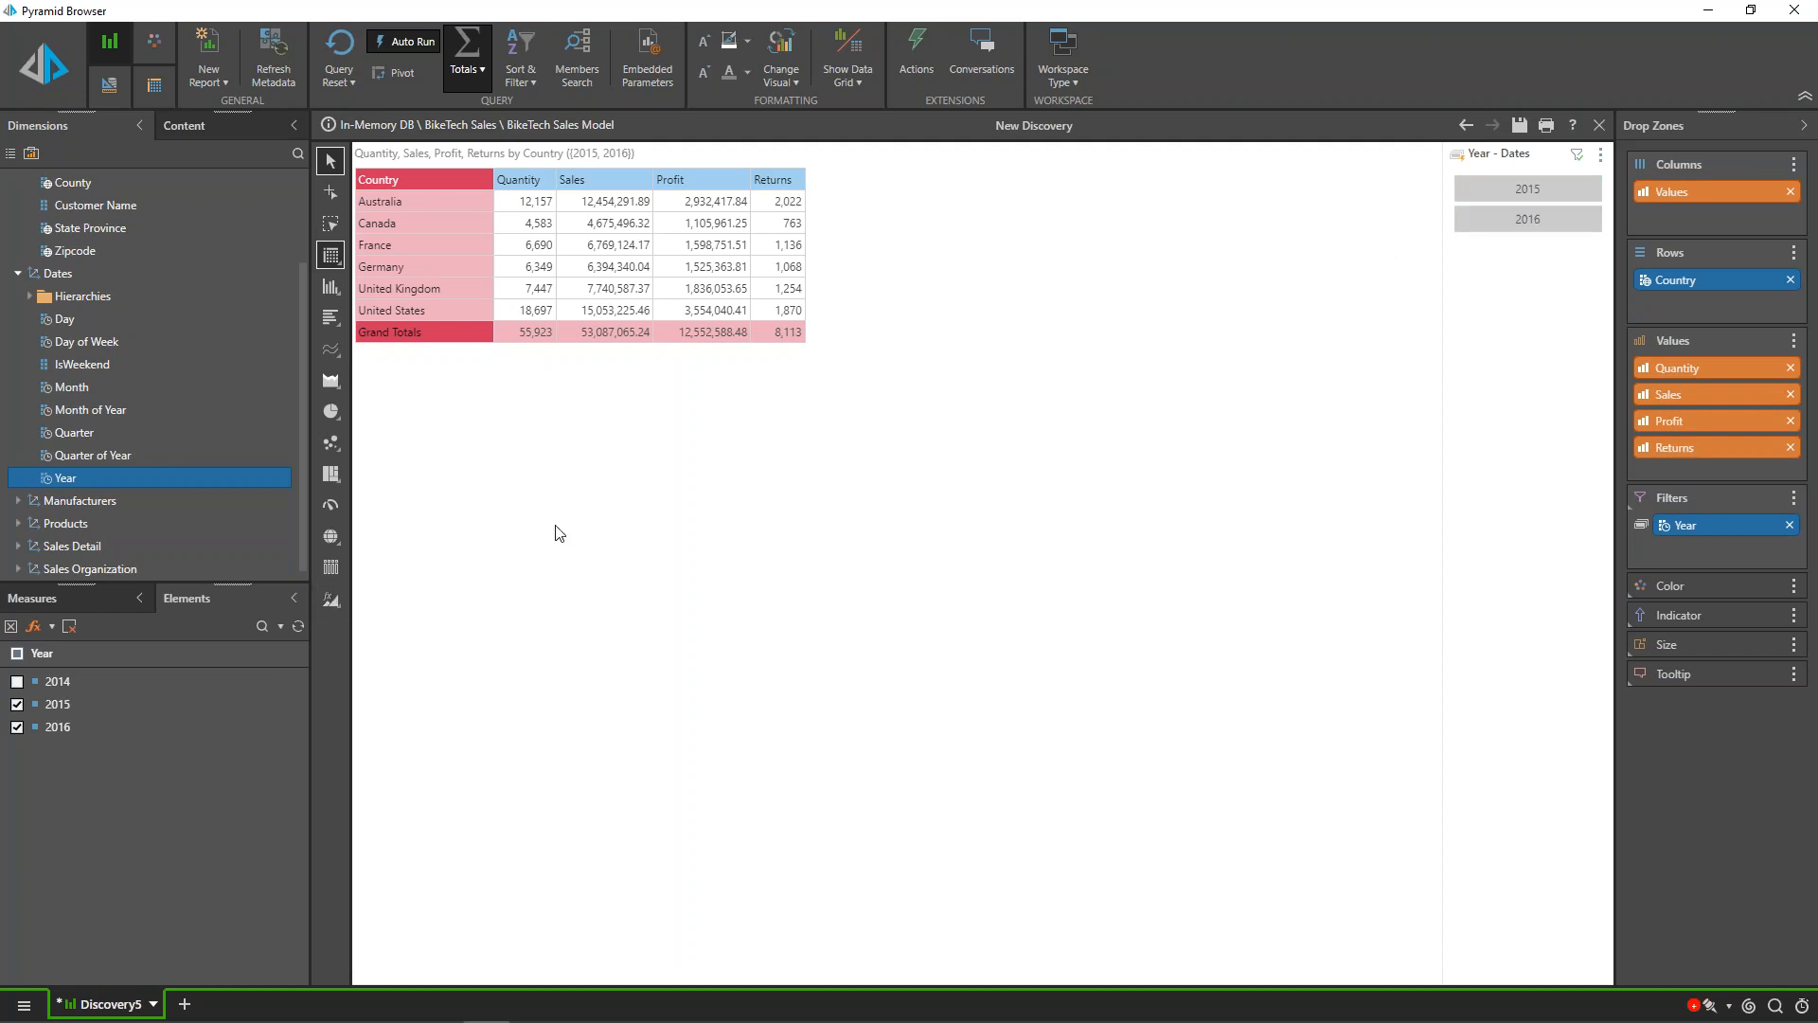
Step: Add Manufacturer from the Manufacturers dimension as a filter and open its slicer list of manufacturers
scroll(123, 443, up, 2)
scroll(112, 369, down, 2)
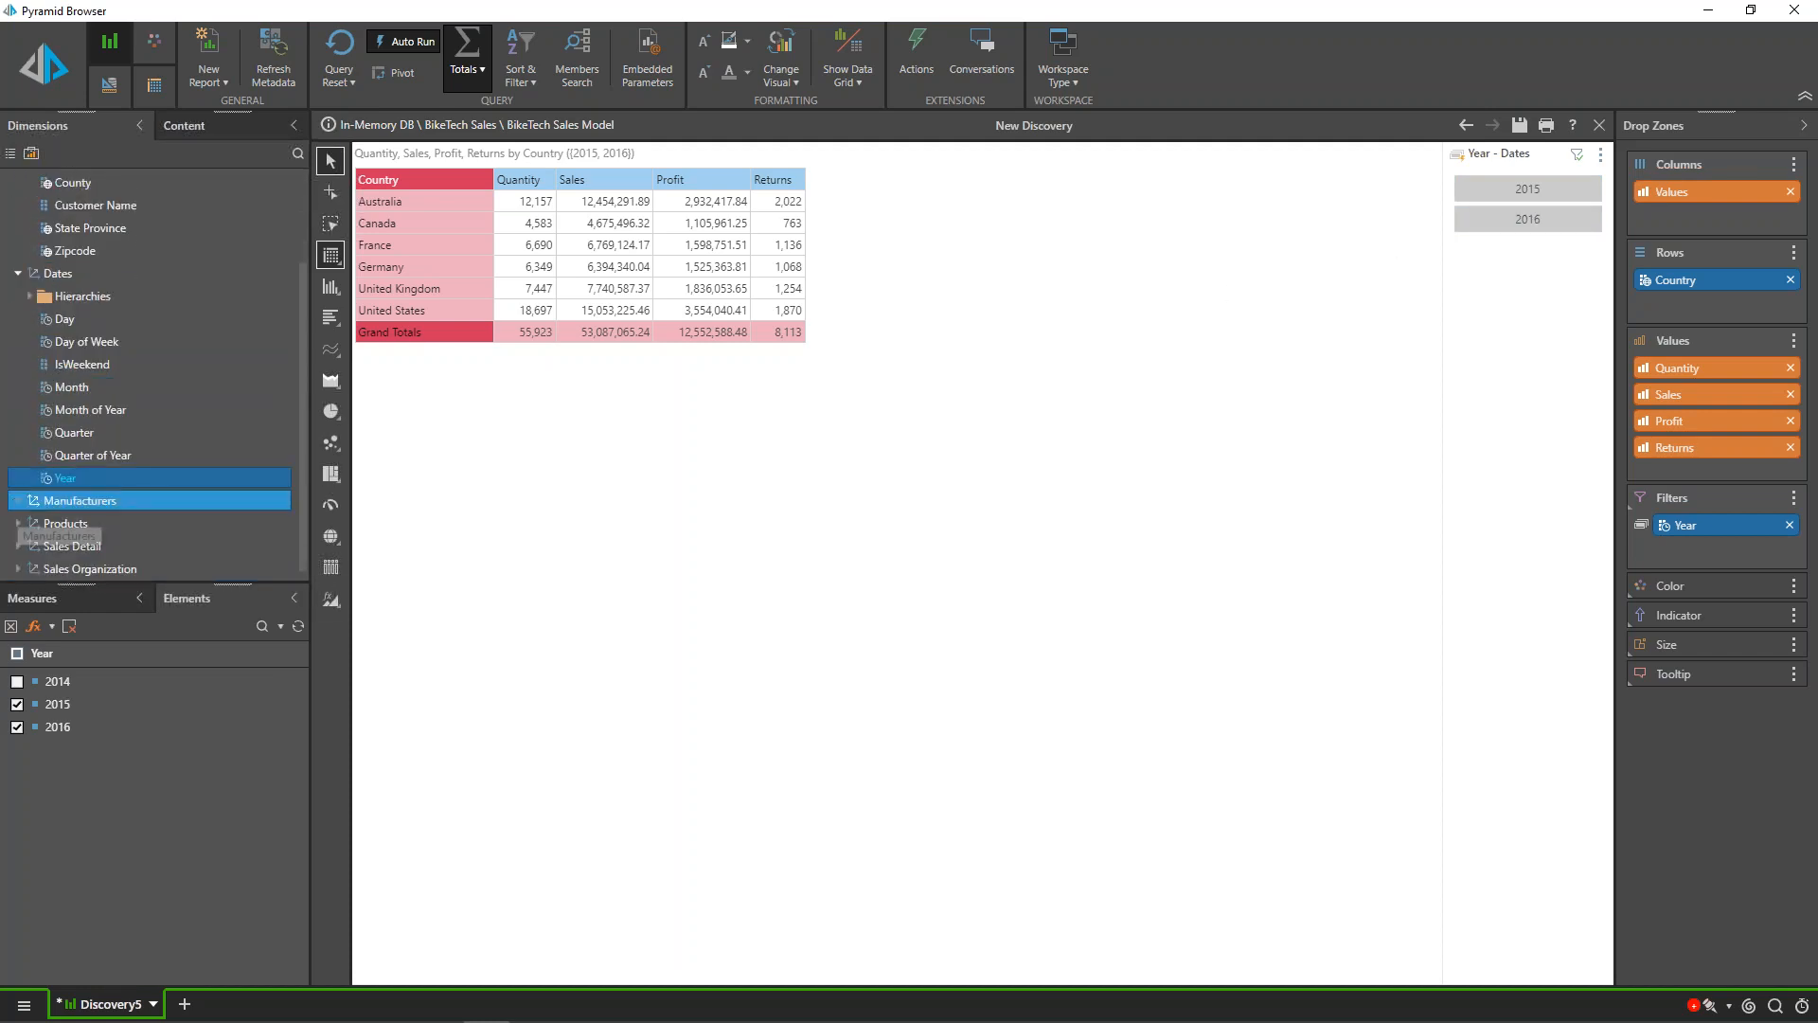
double_click(85, 500)
drag(92, 522, 1719, 543)
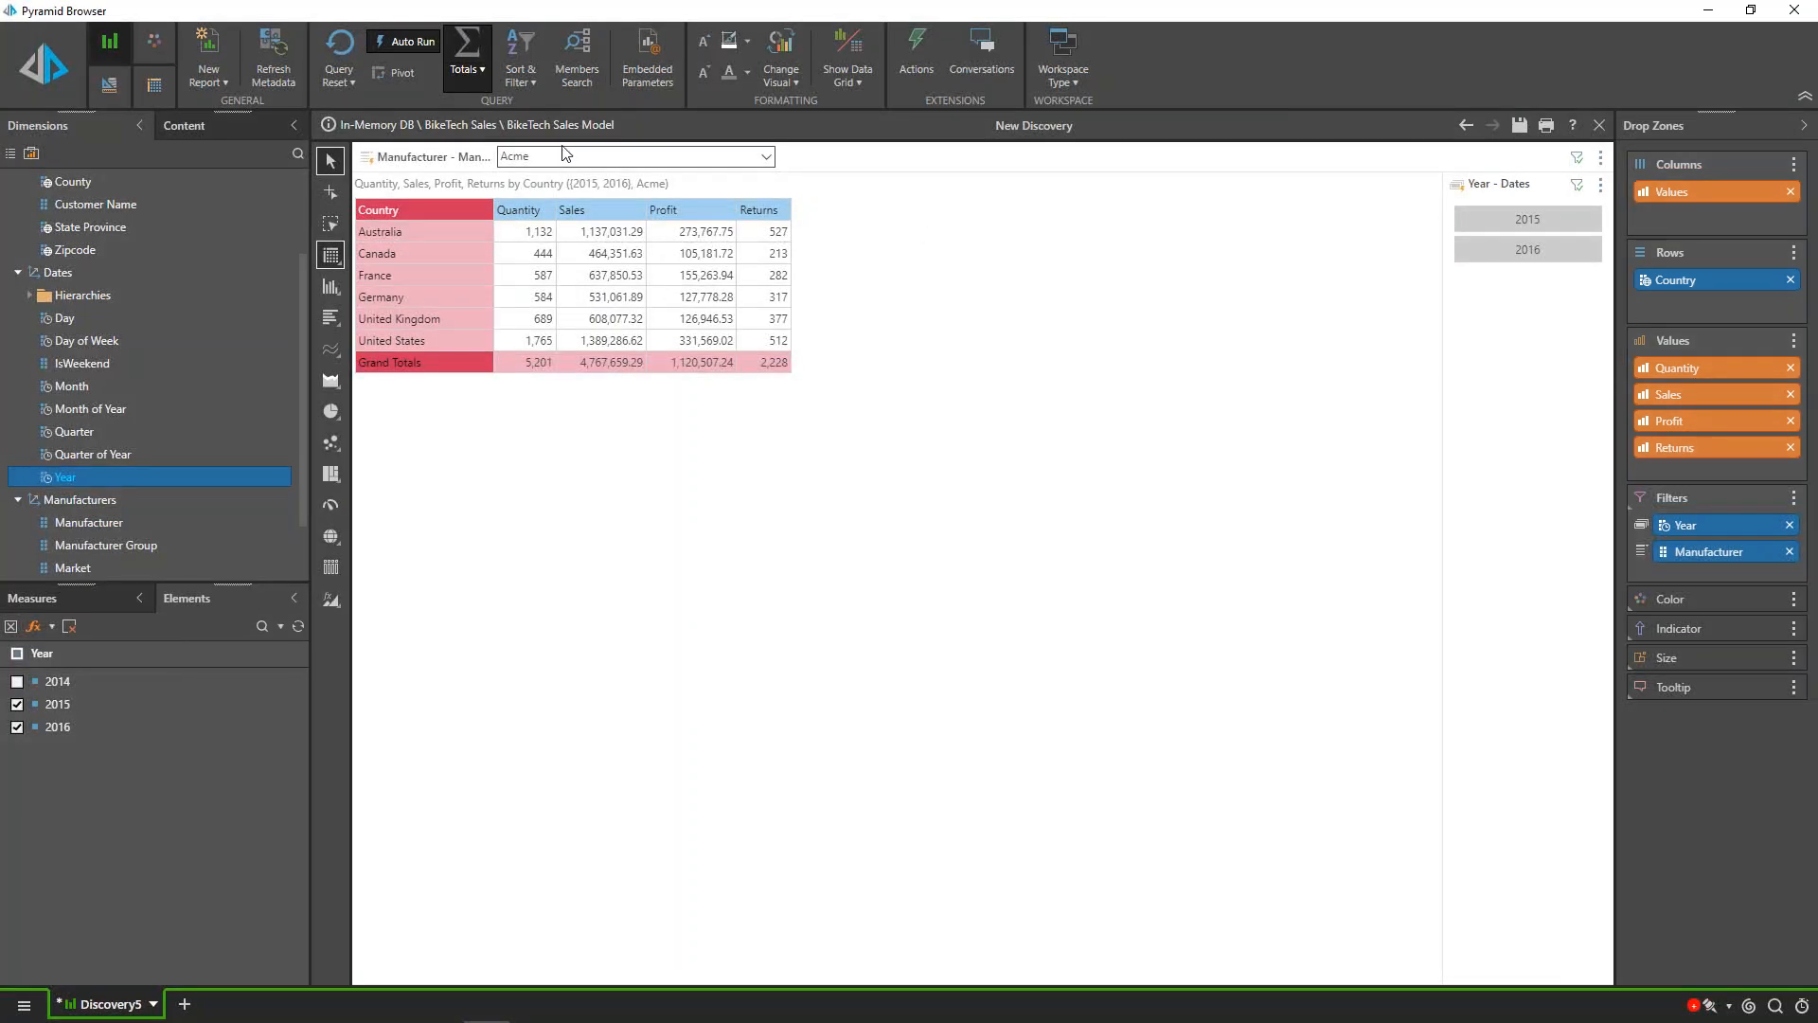
click(556, 161)
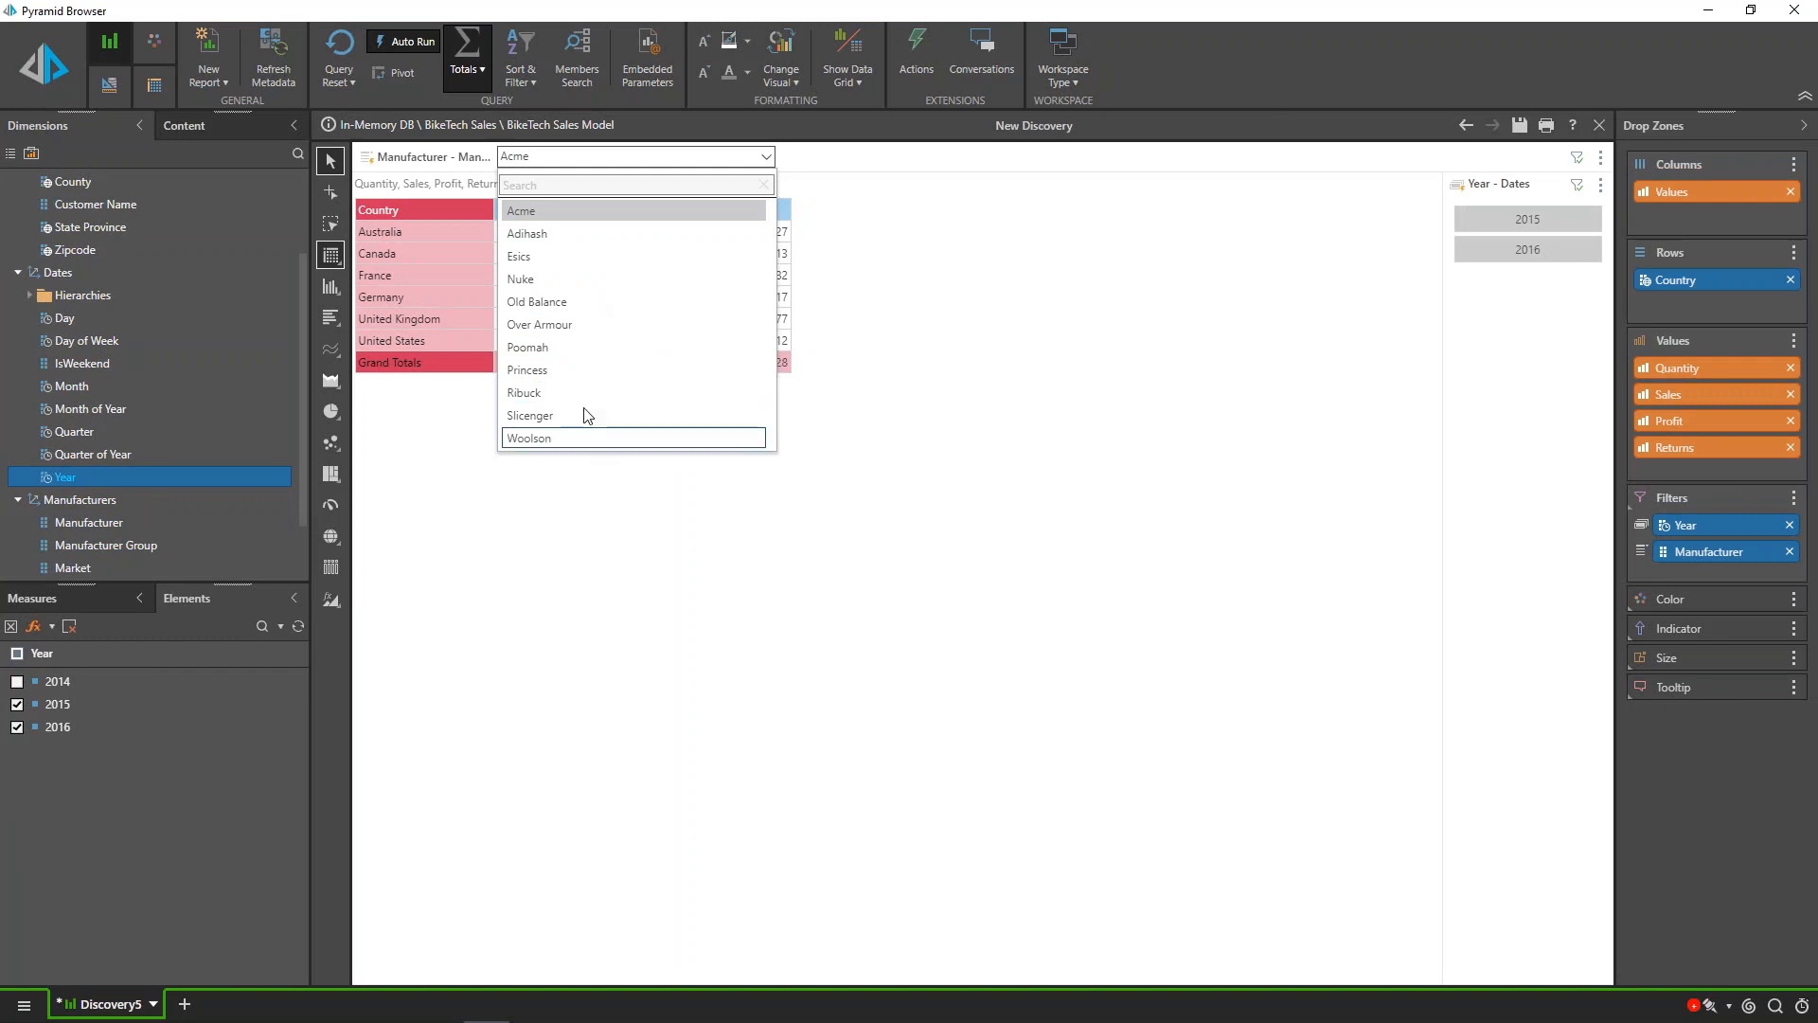
Step: Exclude Acme, Esics, Old Balance, Poomah, Princess and Ribuck from the Manufacturer elements and check the slicer's reduced list
right_click(93, 522)
click(104, 533)
click(17, 681)
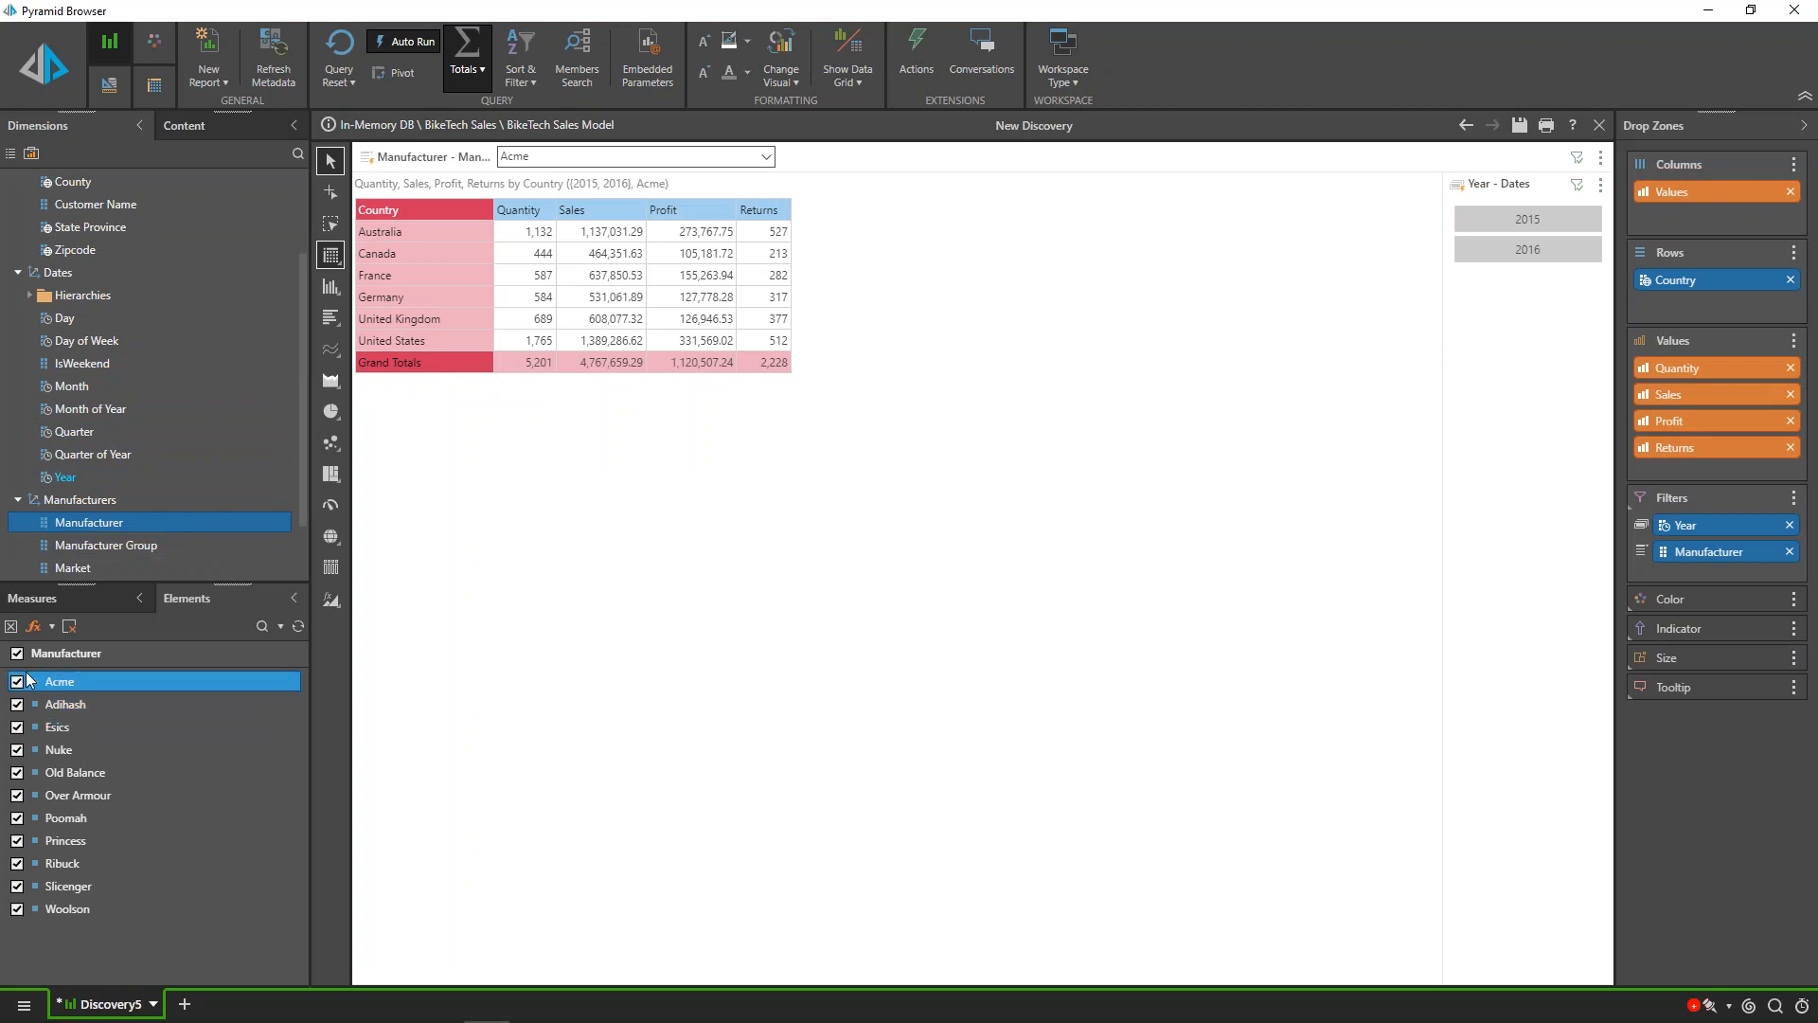
click(17, 726)
click(16, 773)
click(16, 818)
click(16, 840)
click(16, 863)
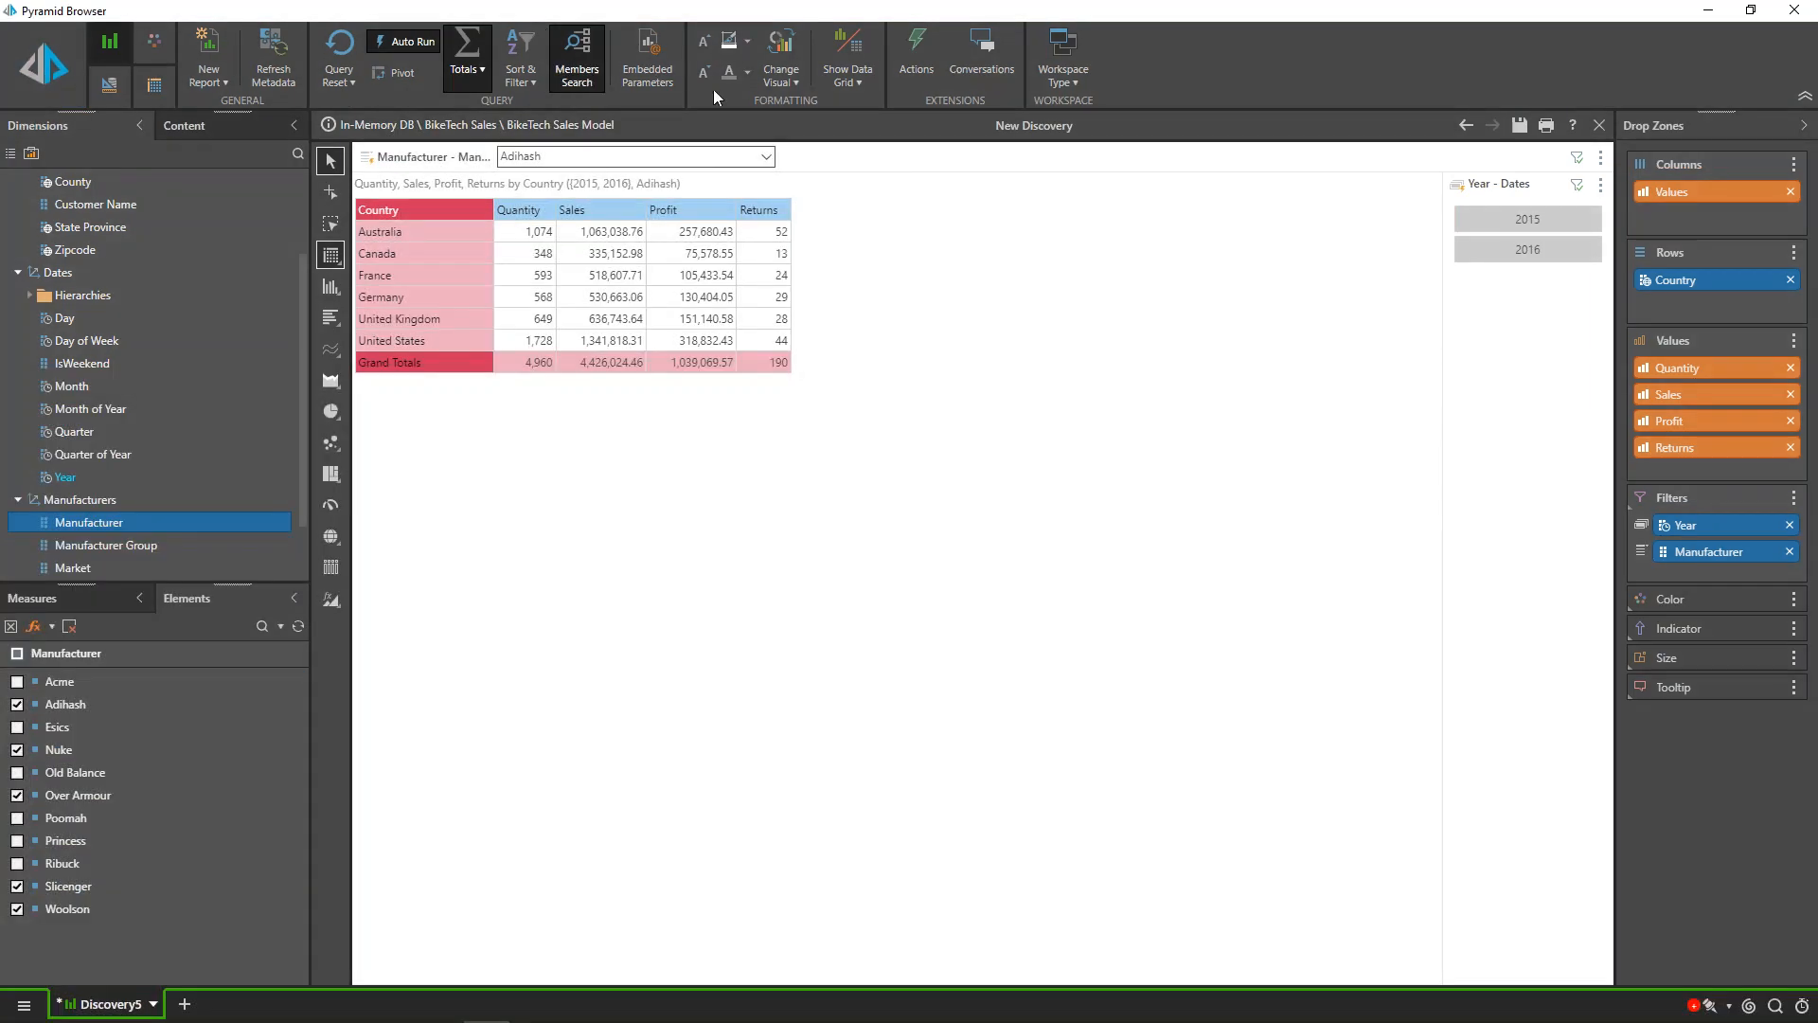
click(737, 161)
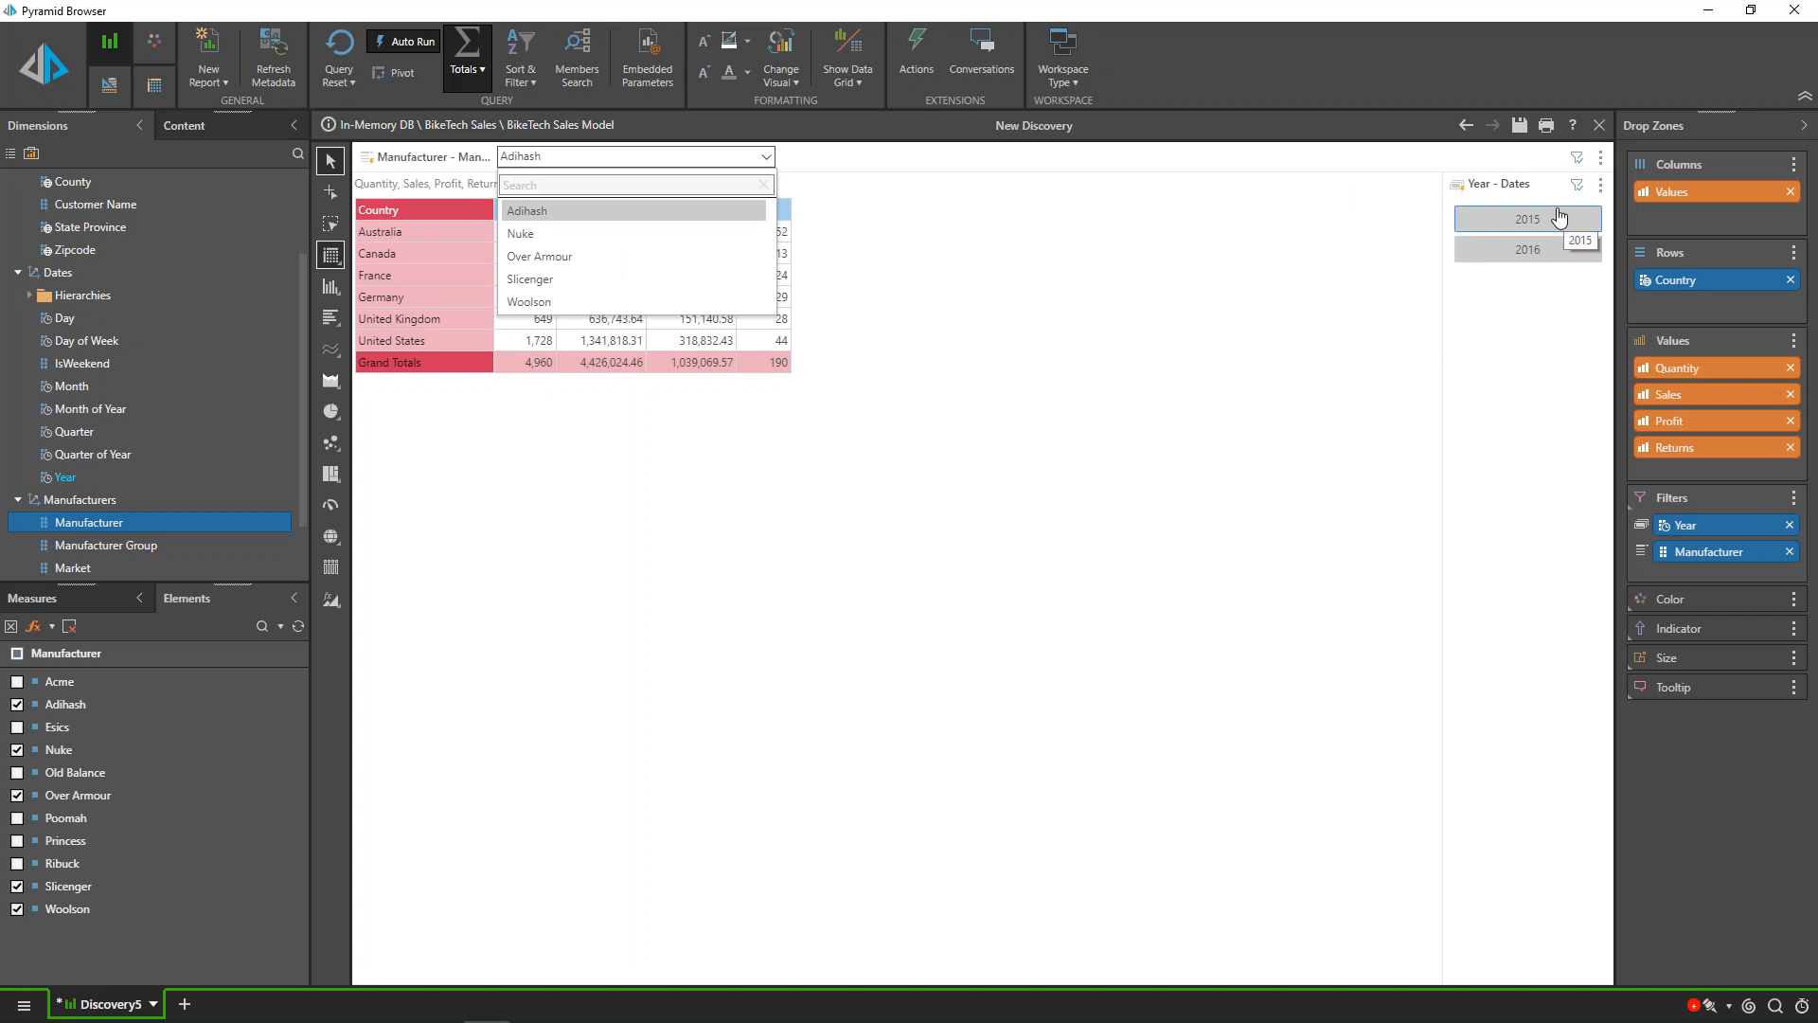
Step: Convert the Manufacturer slicer from a drop-down to a Single Select Tree
right_click(456, 152)
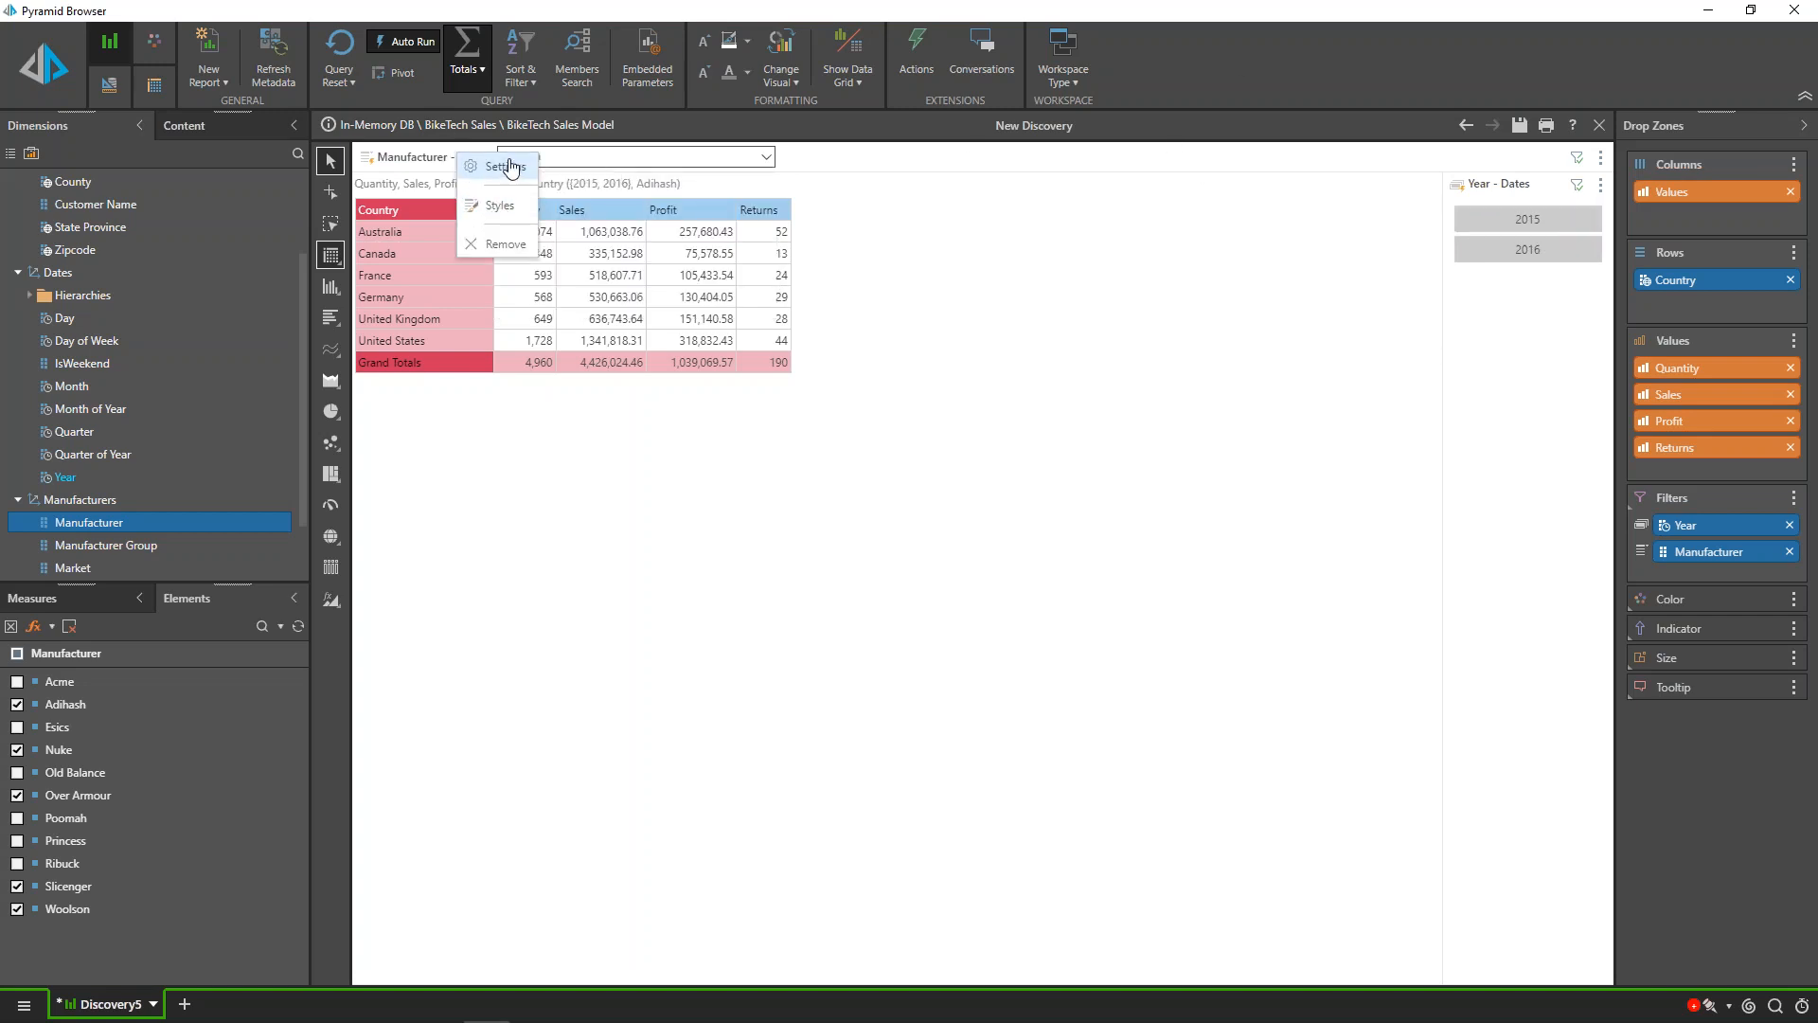
click(508, 167)
click(502, 249)
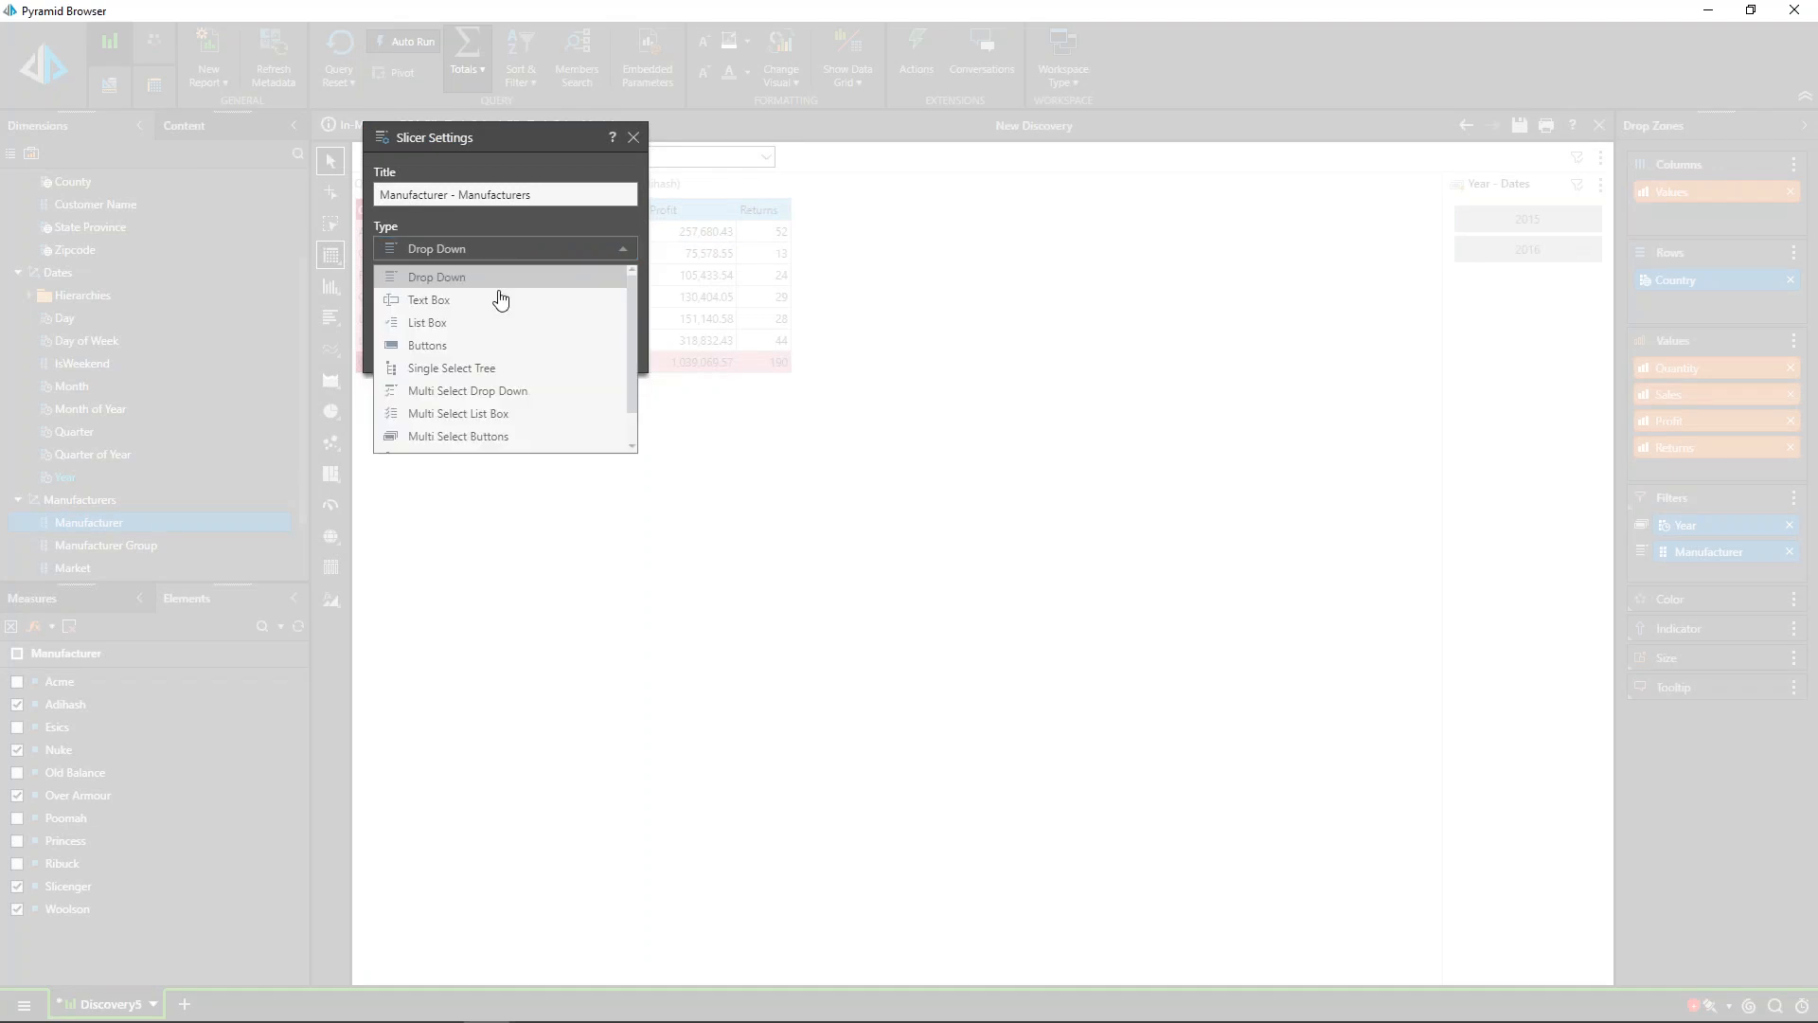
scroll(502, 438, down, 2)
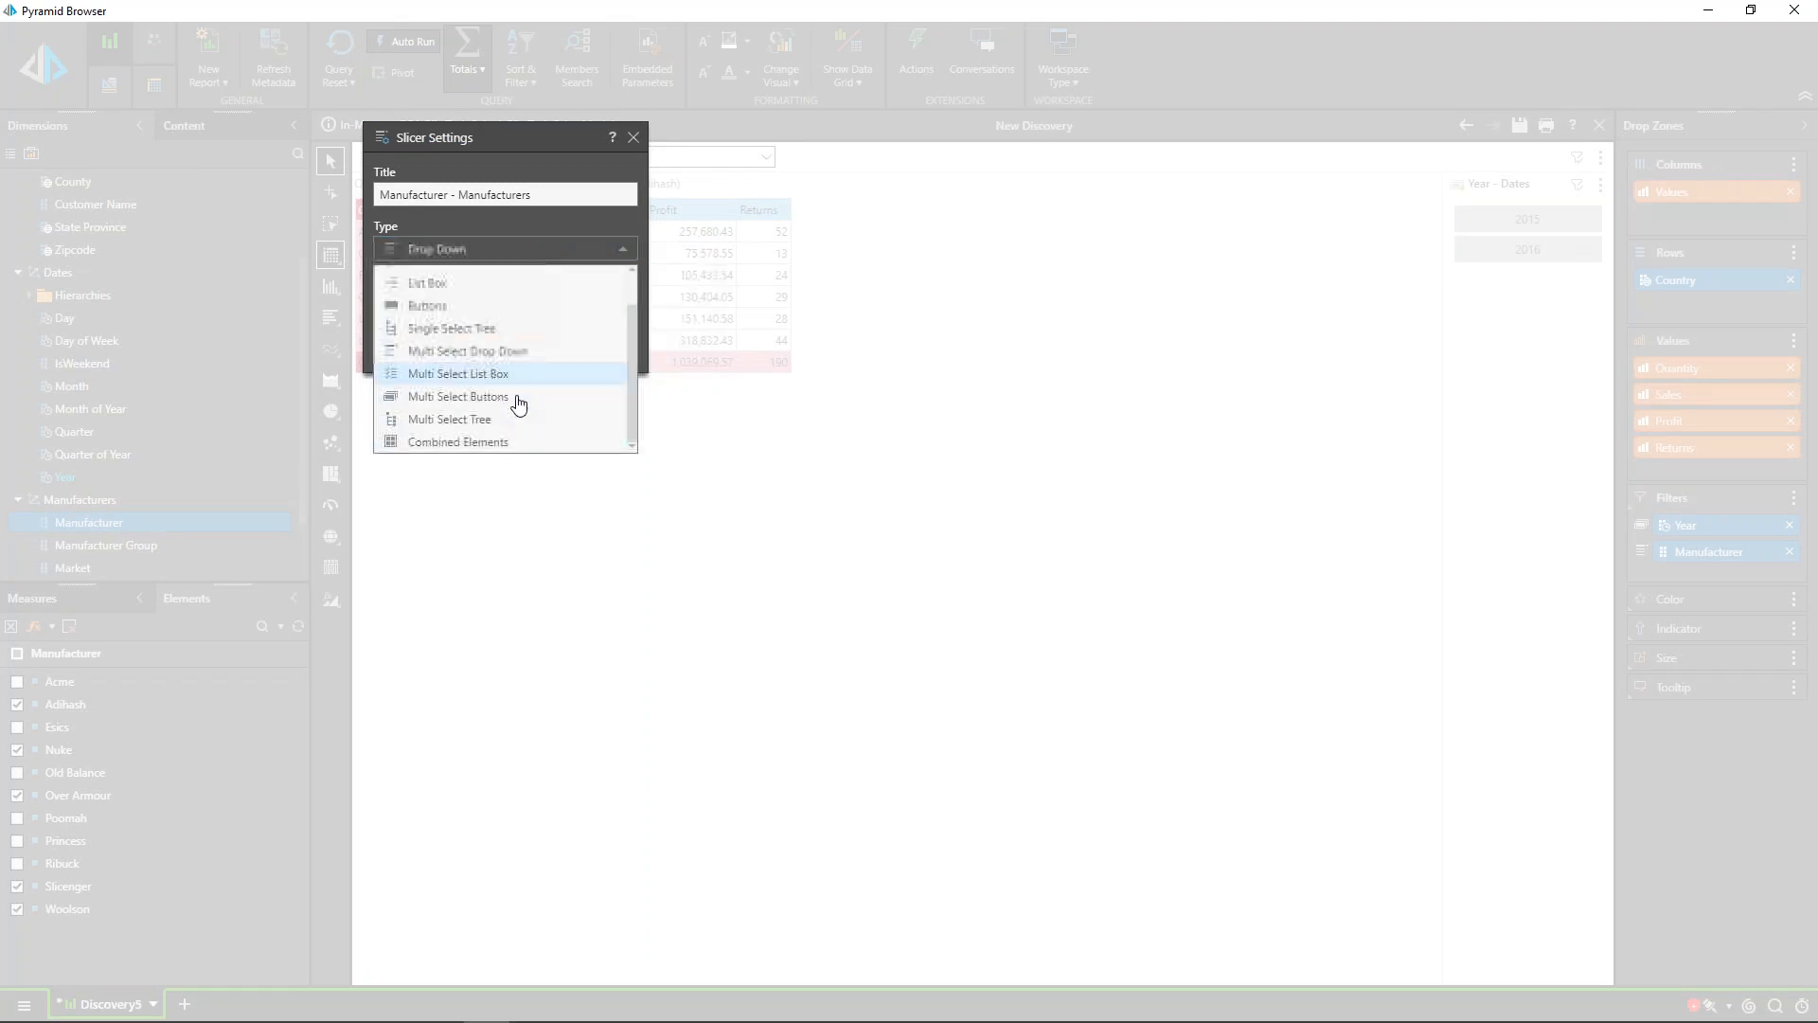
click(442, 328)
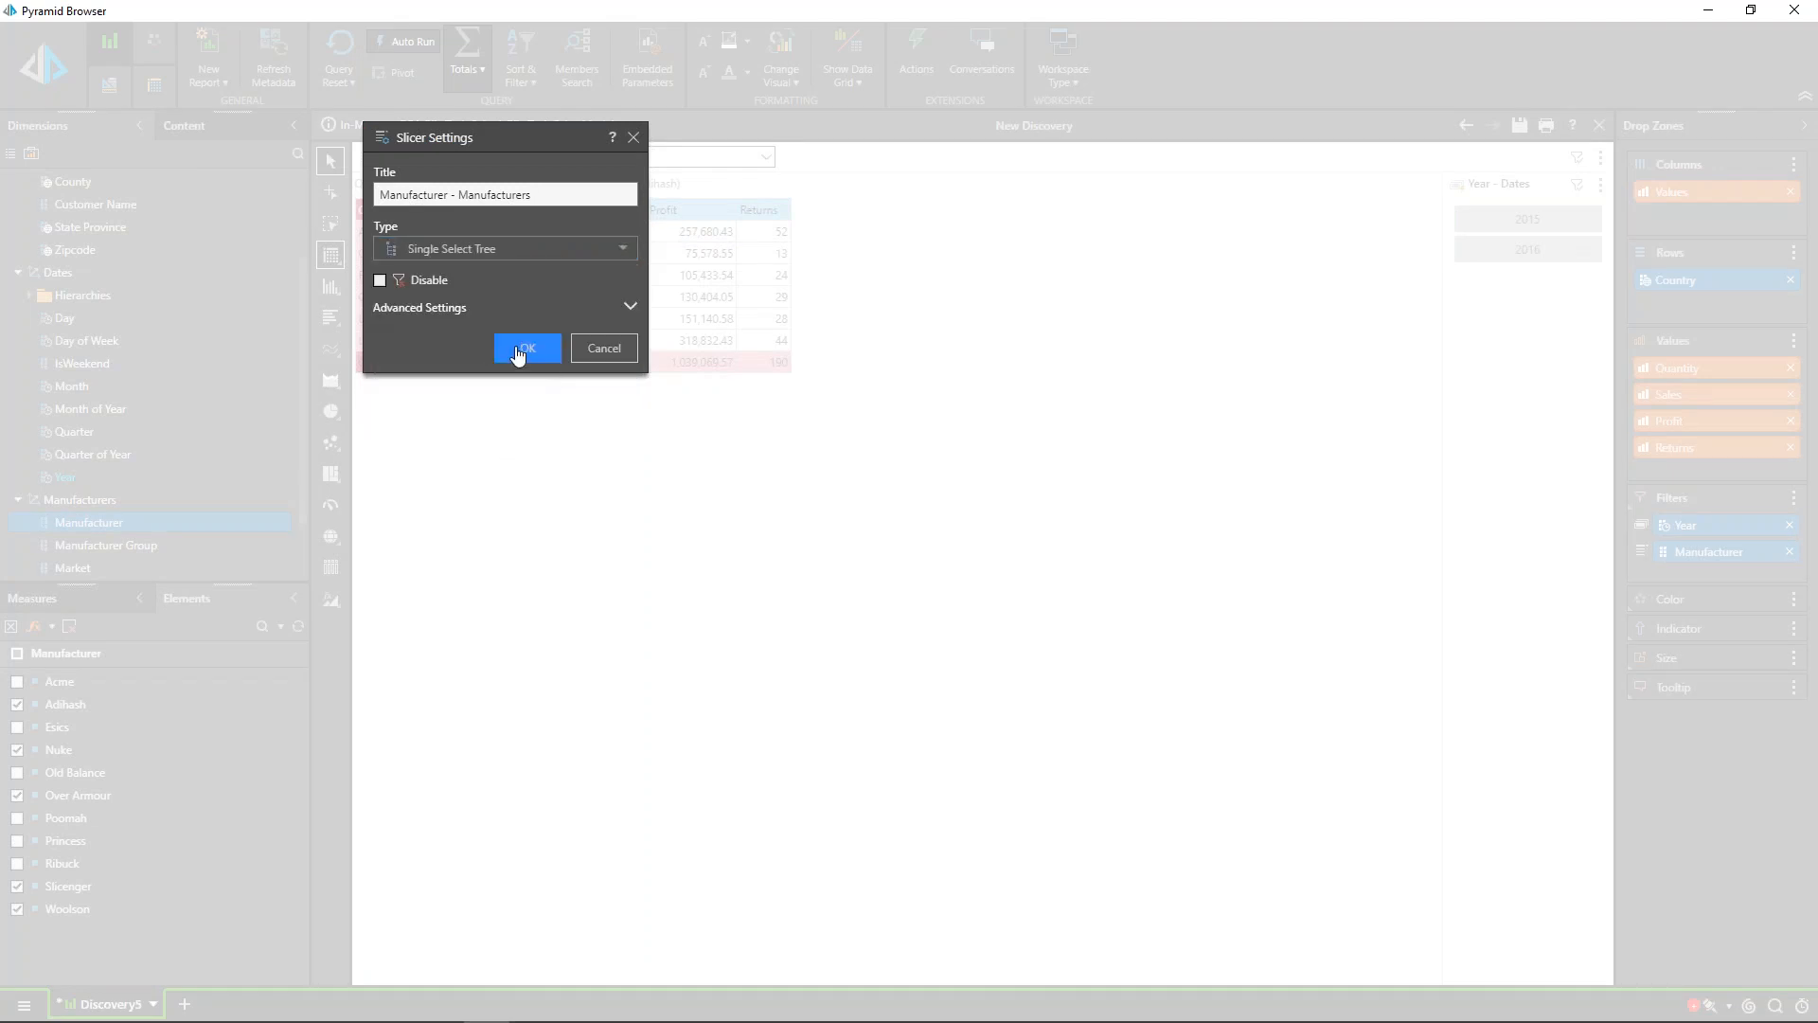
click(526, 348)
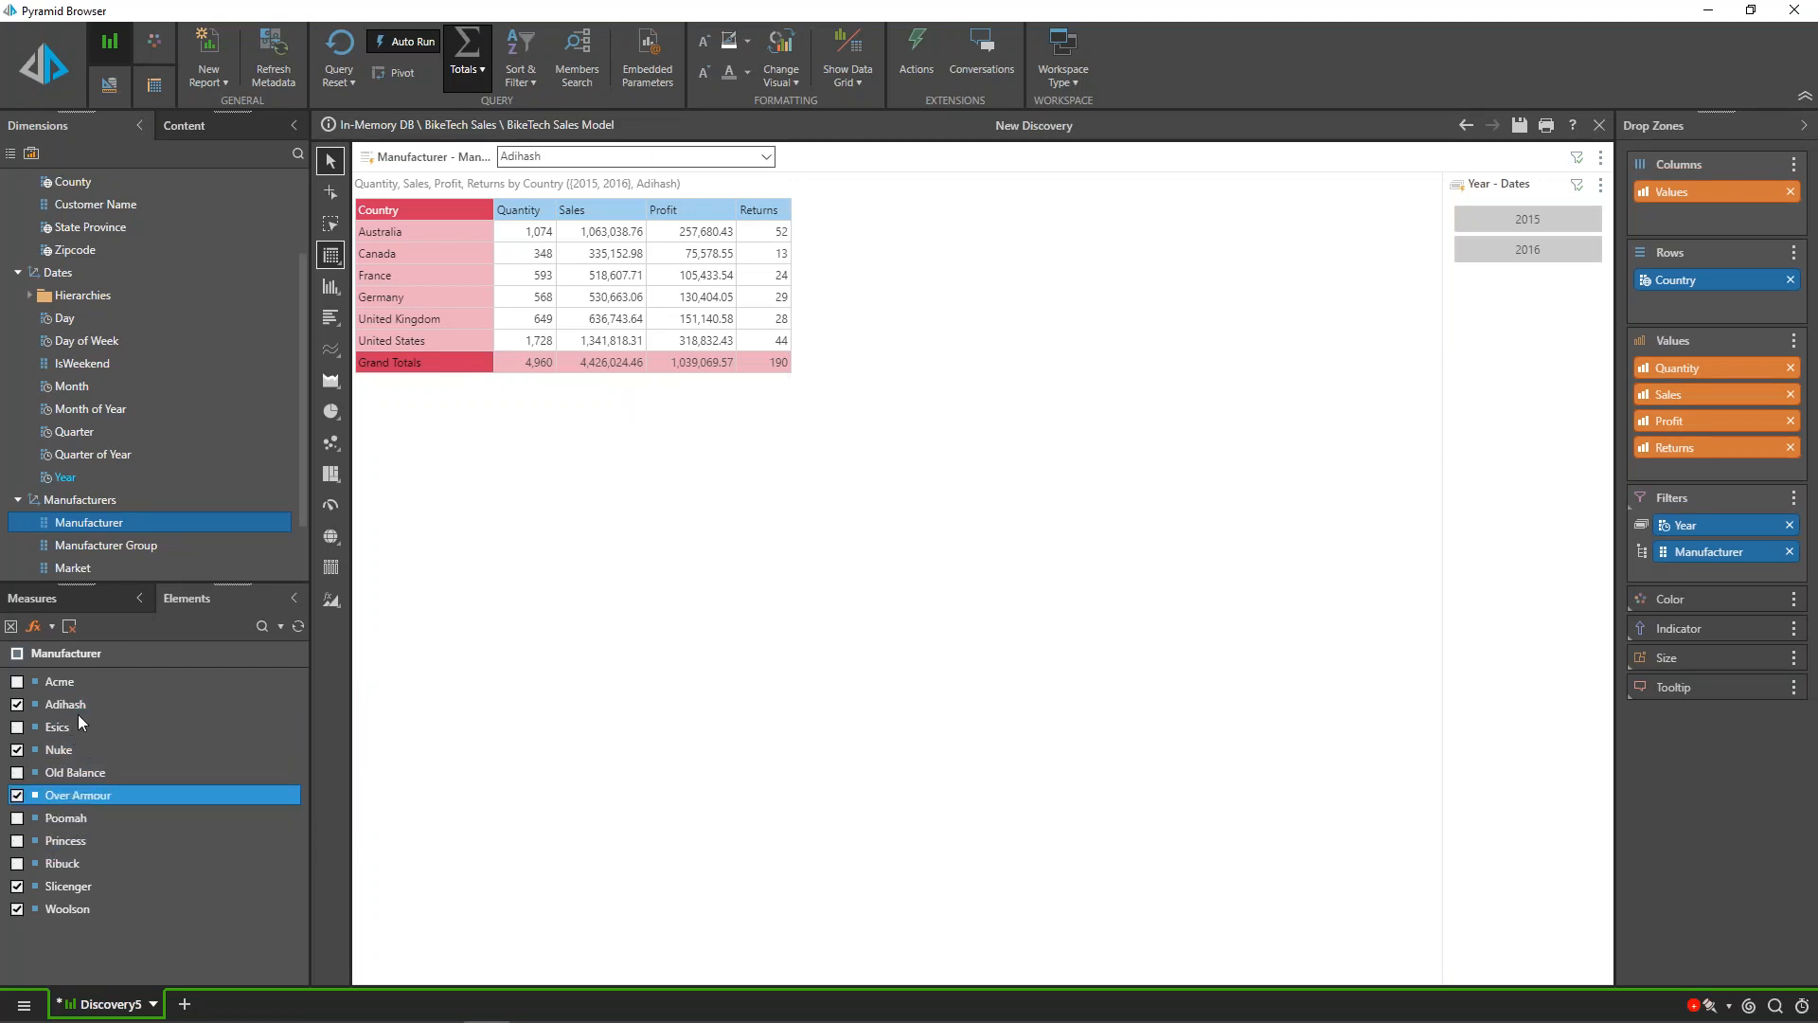
Step: Check the manufacturers offered in the tree slicer, and remove the Manufacturer filter
click(767, 158)
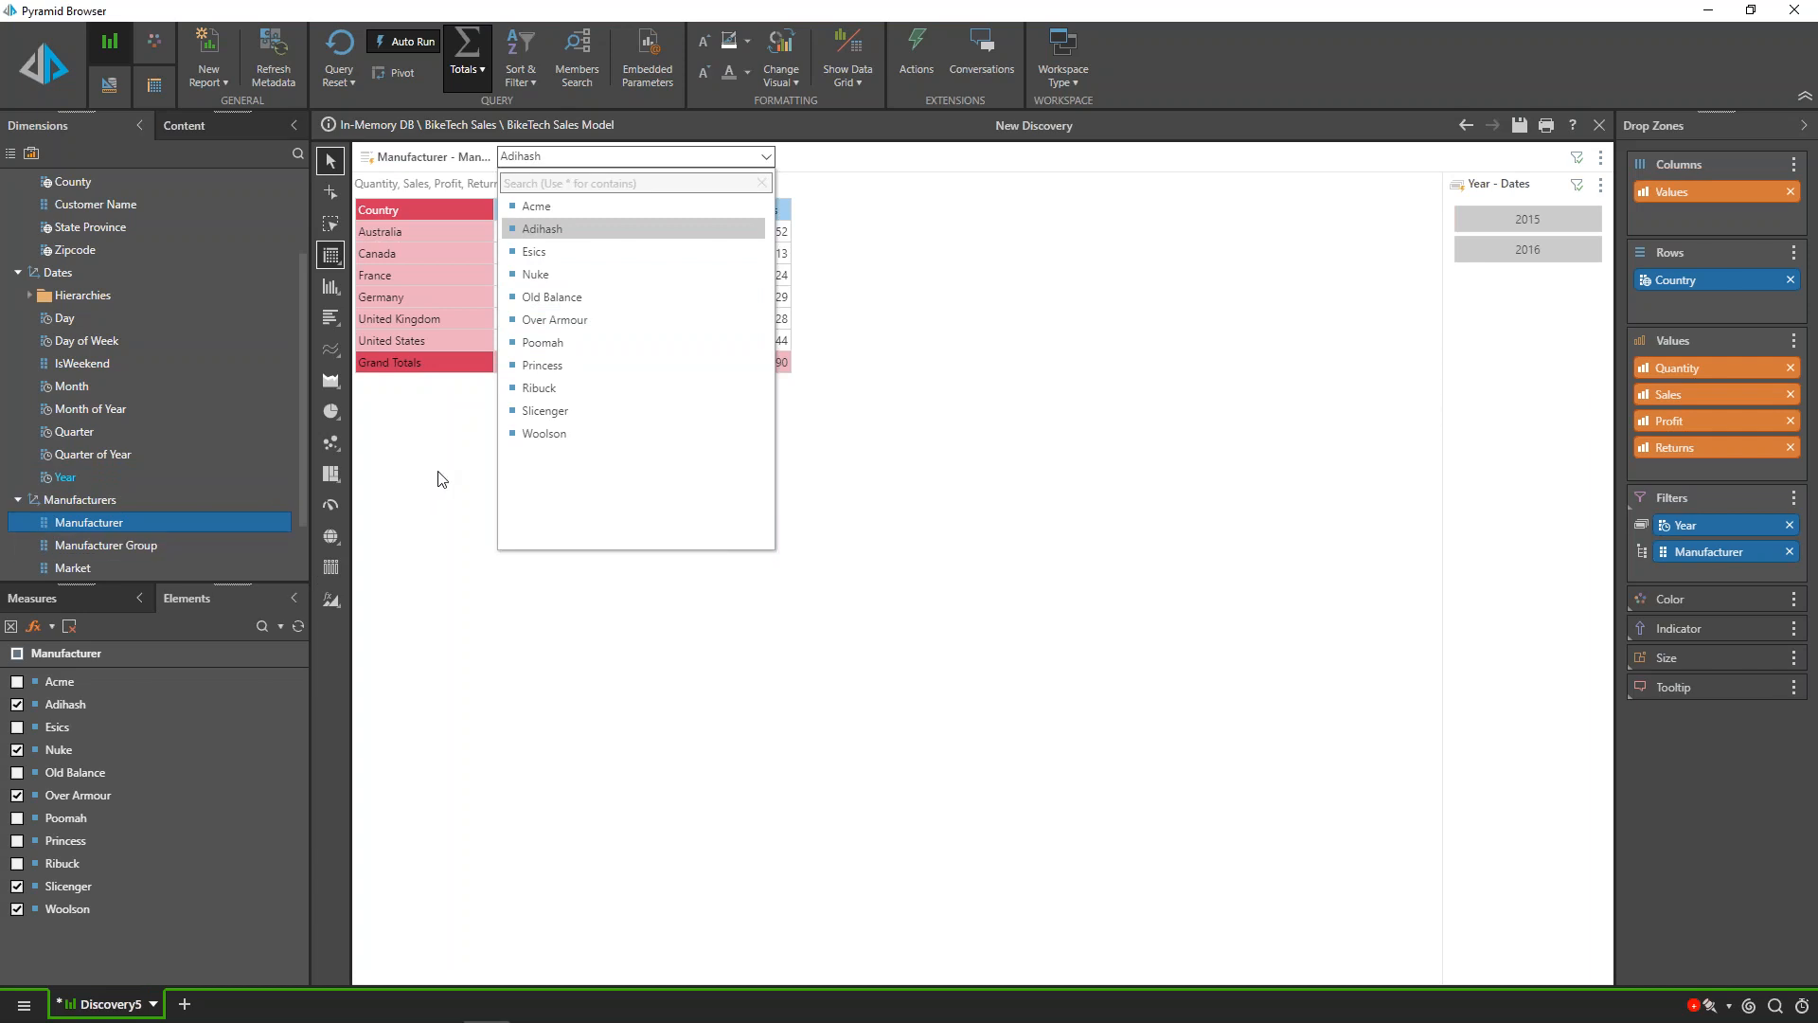
click(1790, 552)
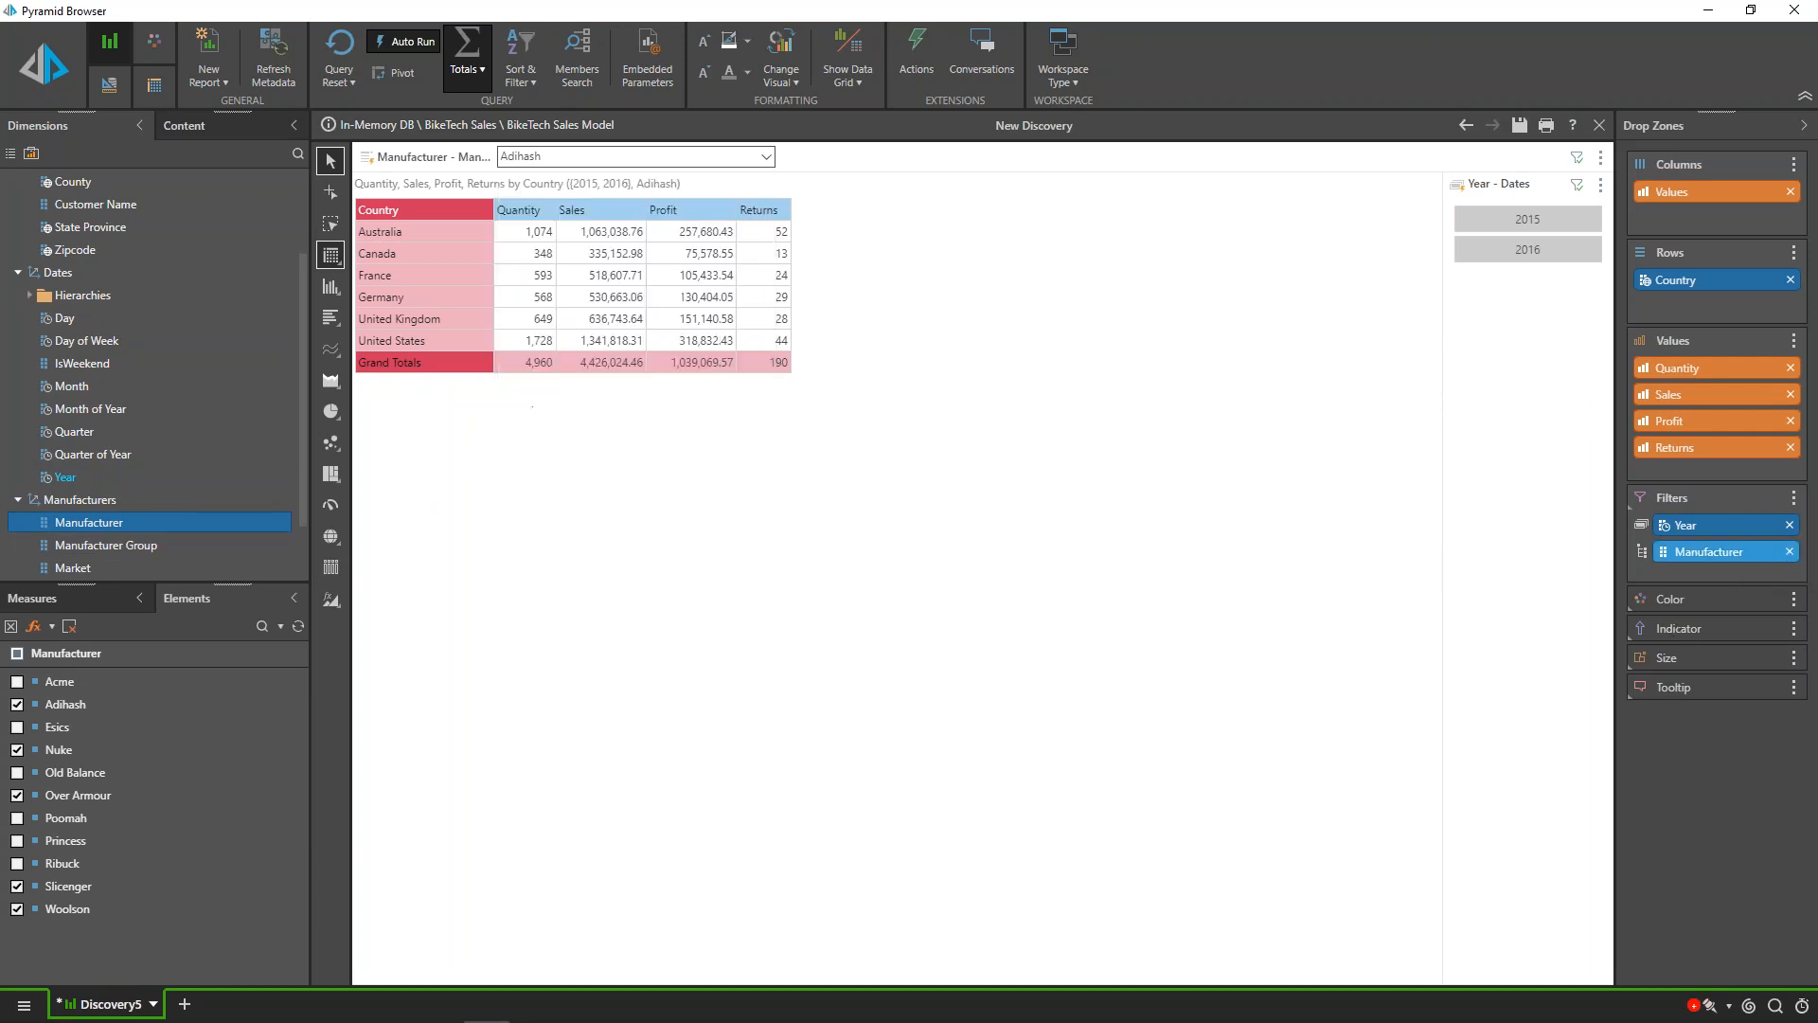
click(1790, 552)
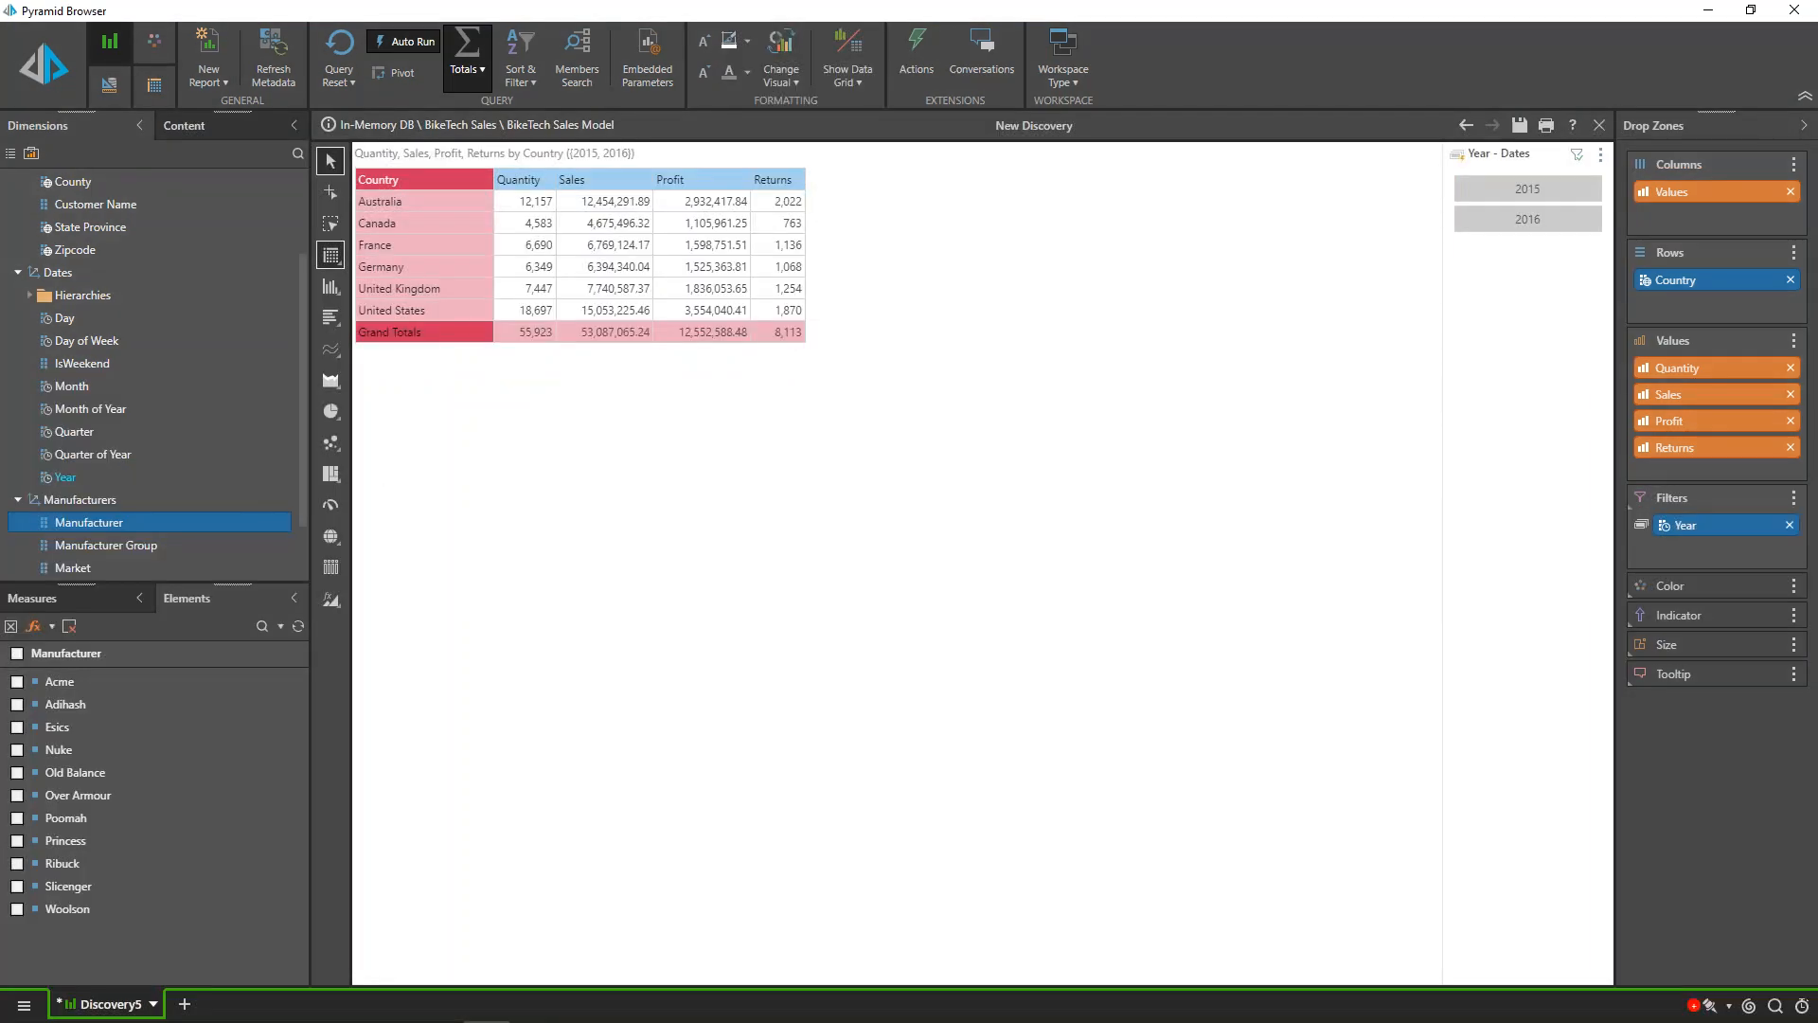
Step: Find the Products Hierarchy in the Products dimension's hierarchies and add it as a filter beside Year
scroll(142, 435, down, 1)
scroll(58, 454, up, 3)
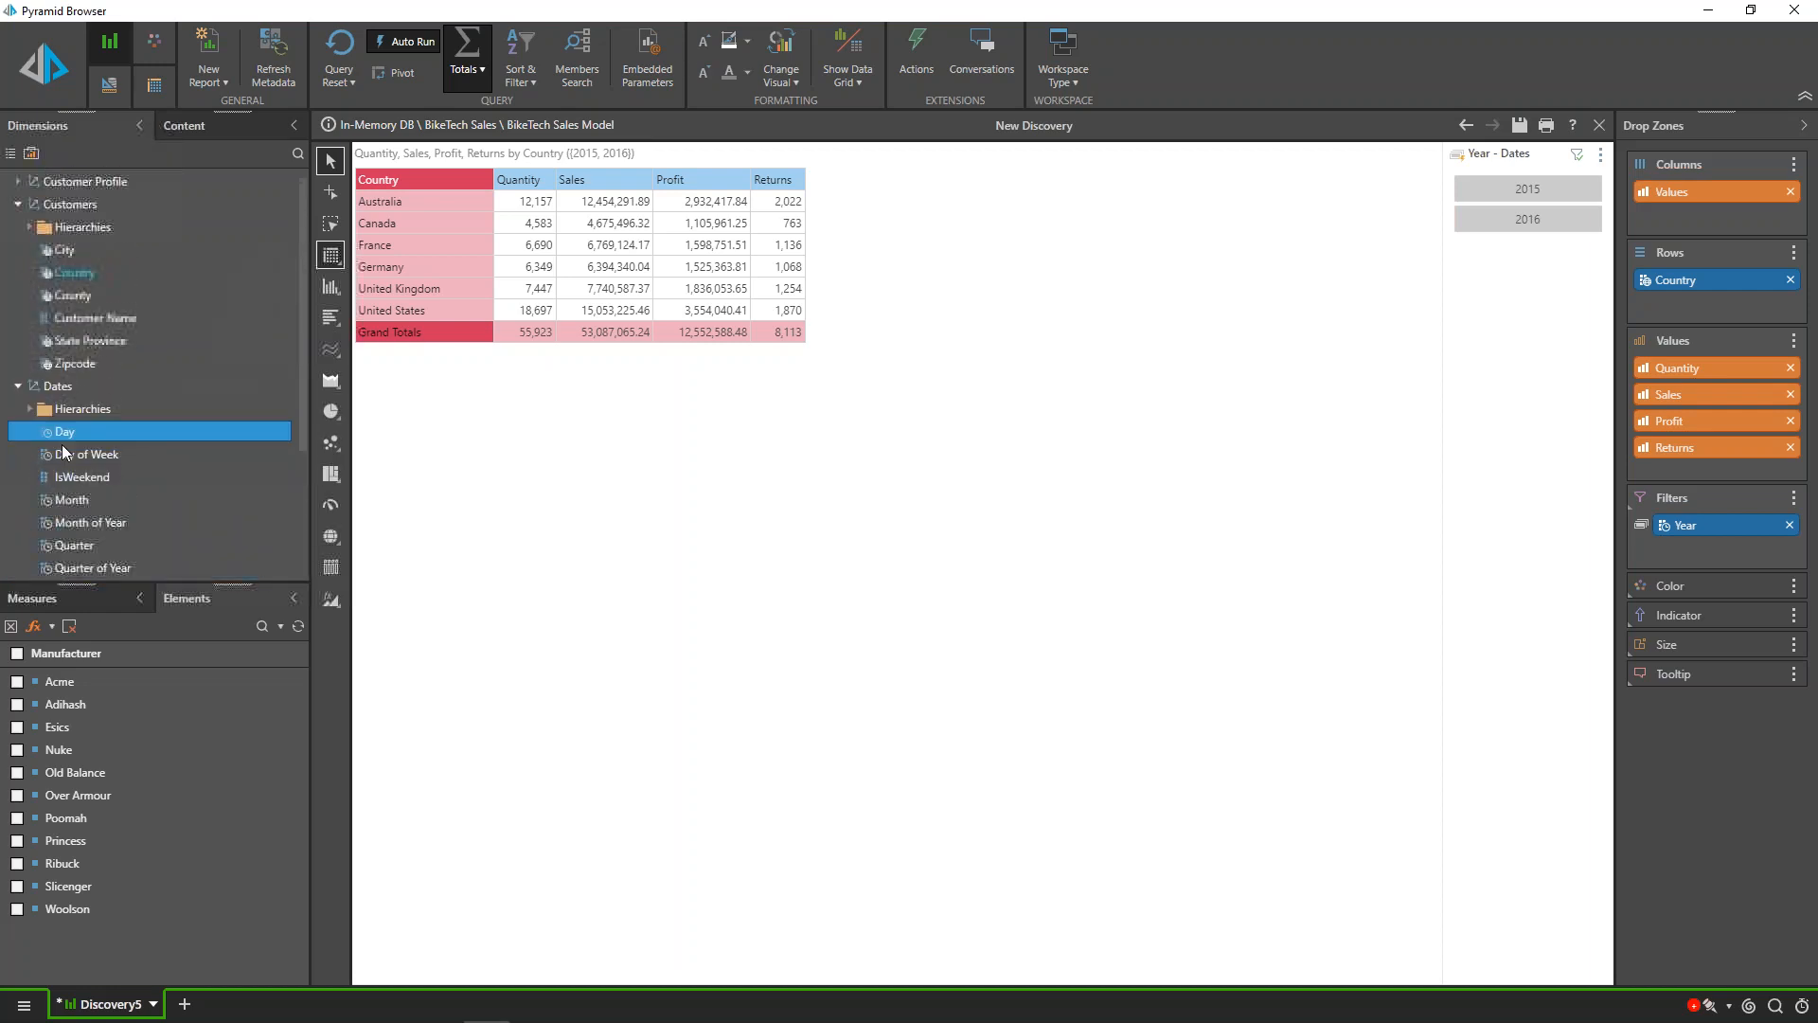
click(28, 229)
mouse_move(85, 249)
mouse_down()
mouse_move(796, 432)
mouse_move(508, 428)
mouse_move(81, 246)
mouse_up()
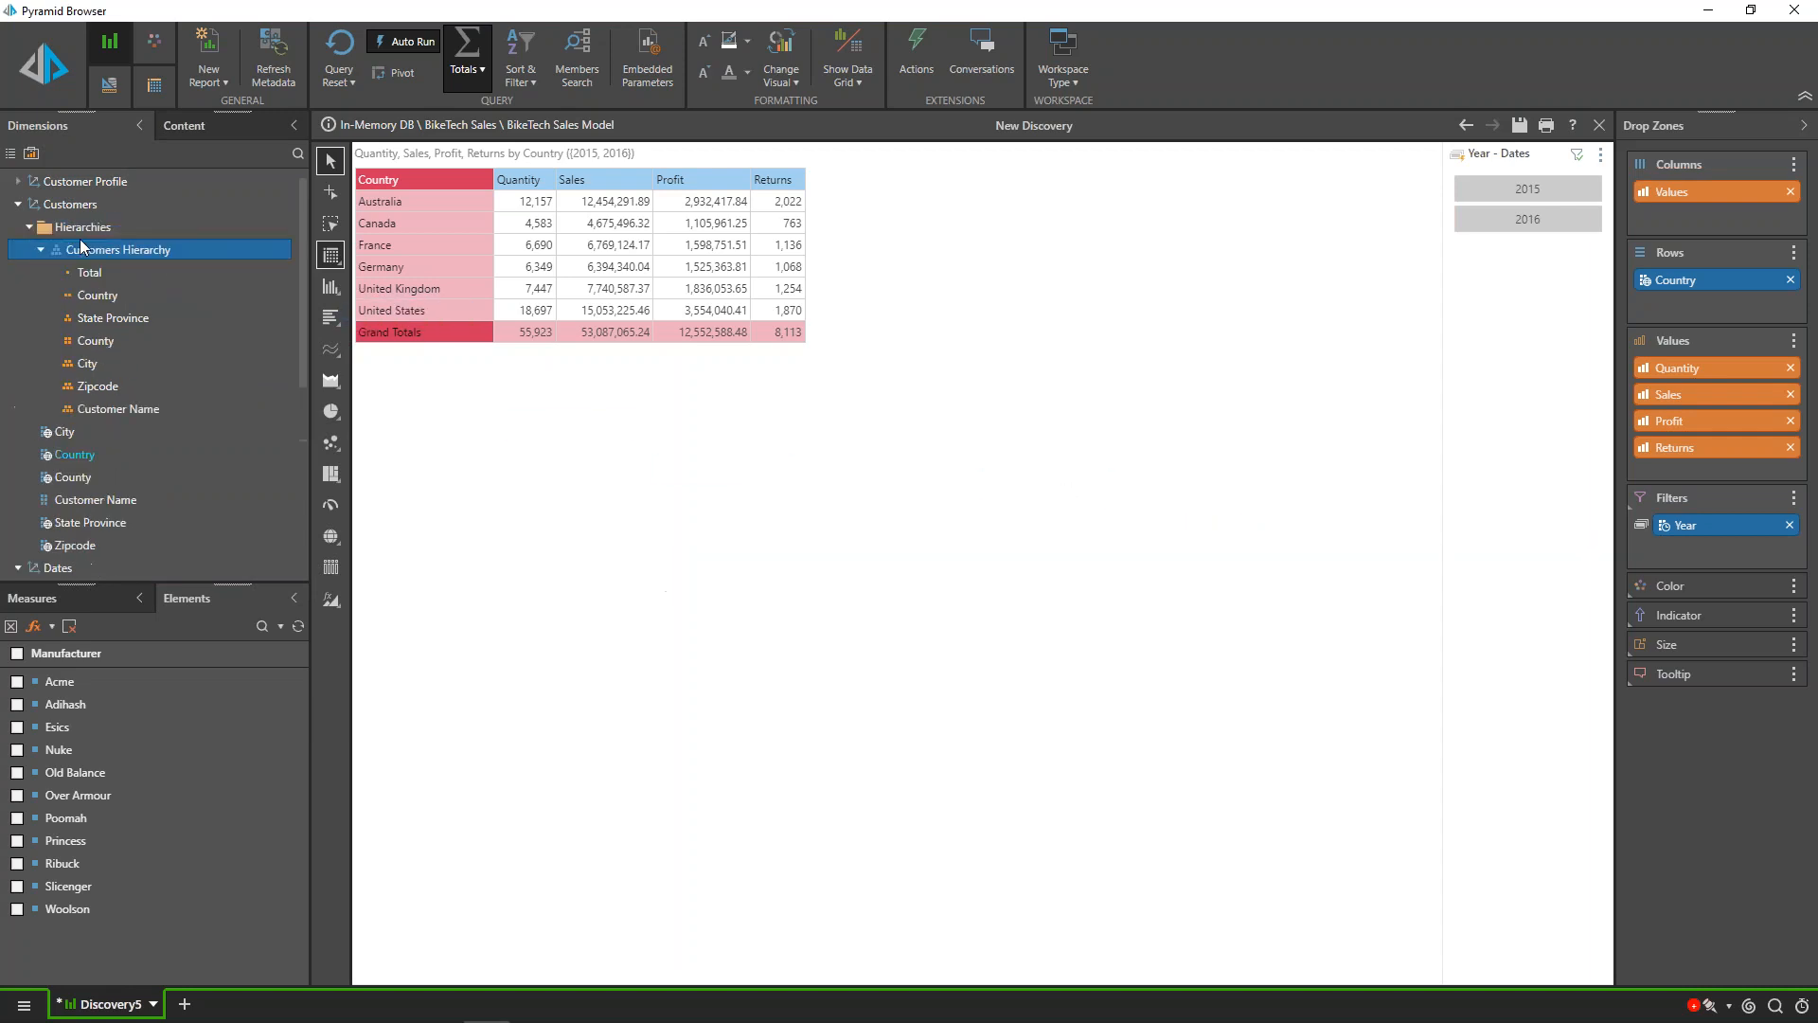
scroll(57, 453, down, 5)
click(31, 524)
scroll(43, 485, down, 2)
click(30, 413)
drag(99, 432, 1687, 536)
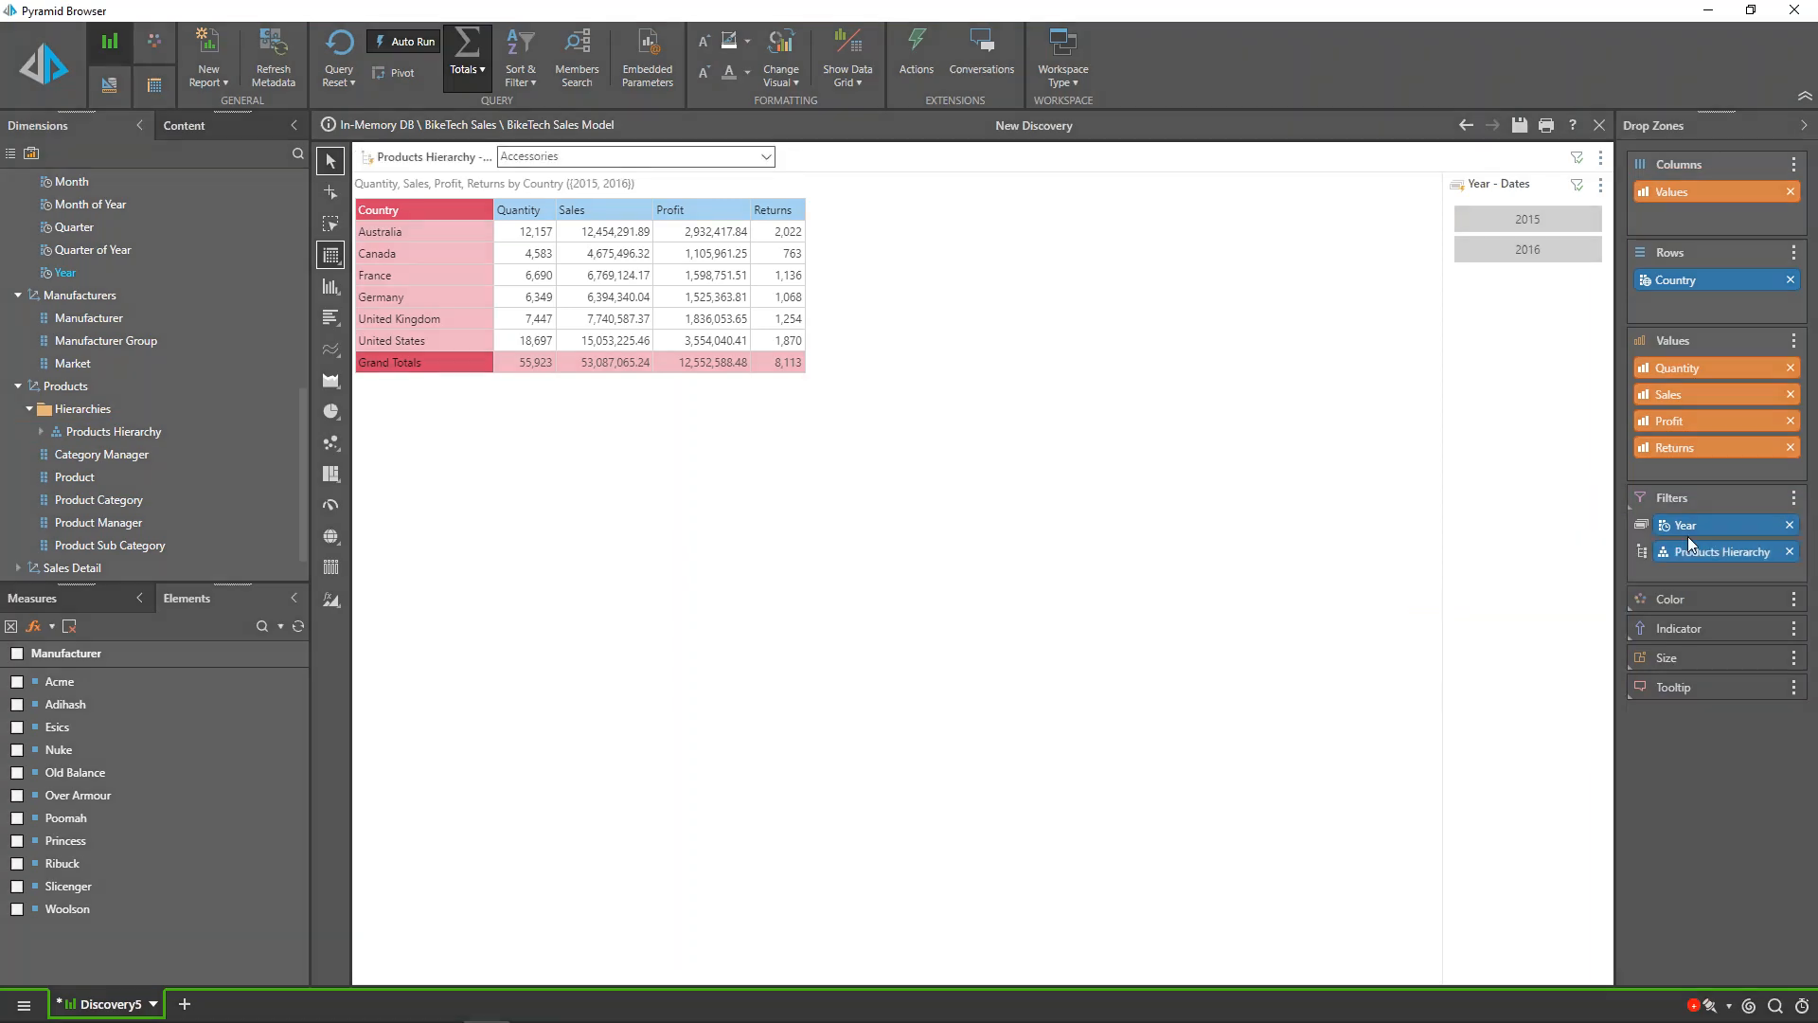
Step: Examine the Products Hierarchy slicer's tree by expanding Accessories, Bike Stands, and Bottles and Cages
click(767, 158)
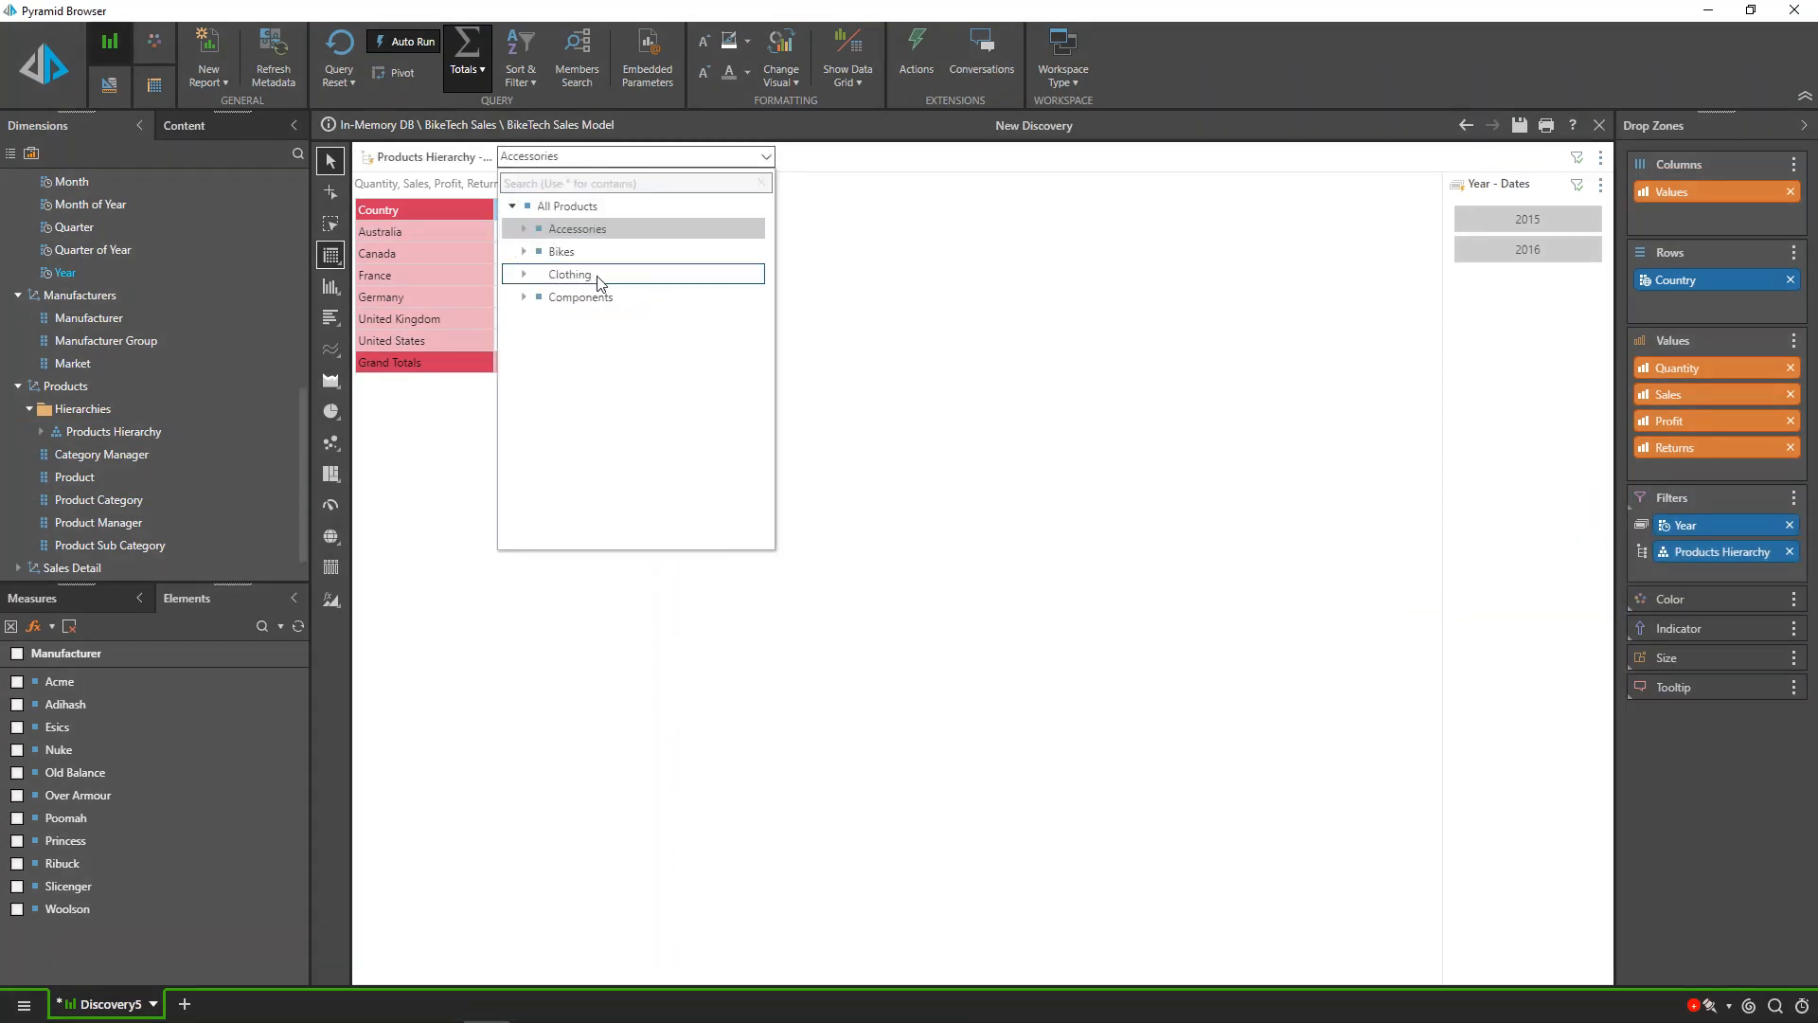
click(531, 230)
click(523, 232)
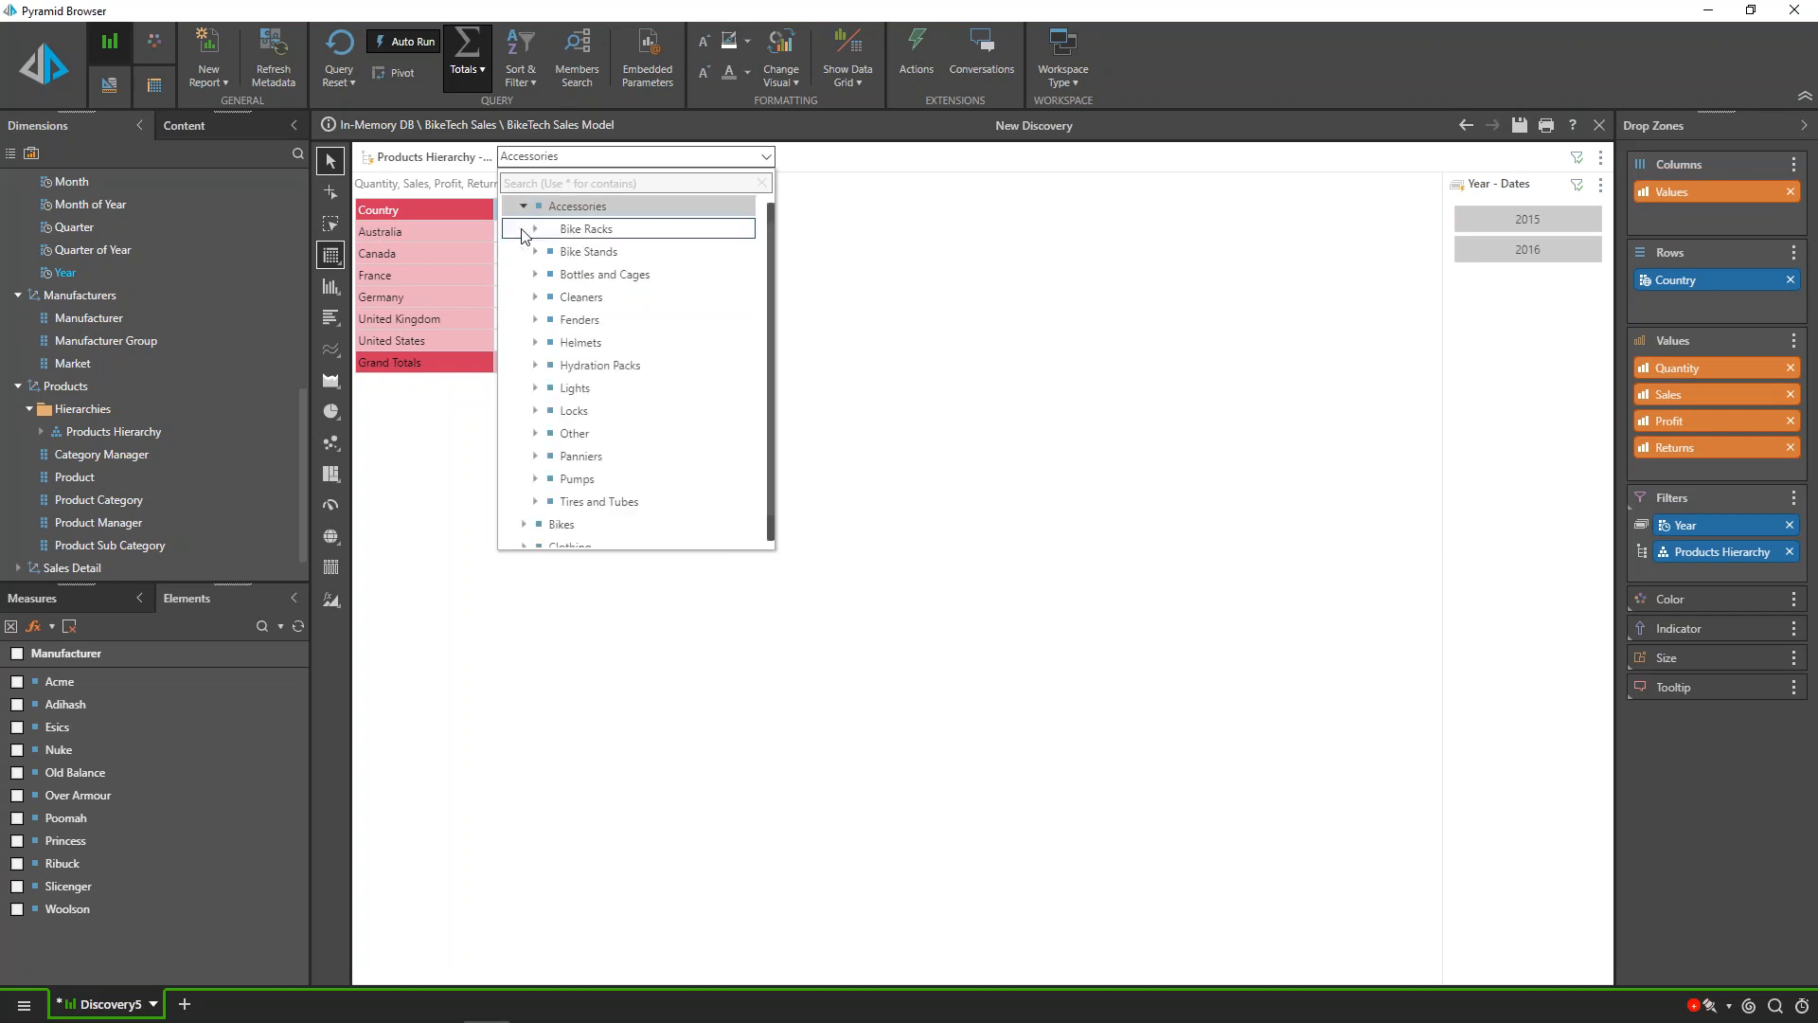
click(537, 252)
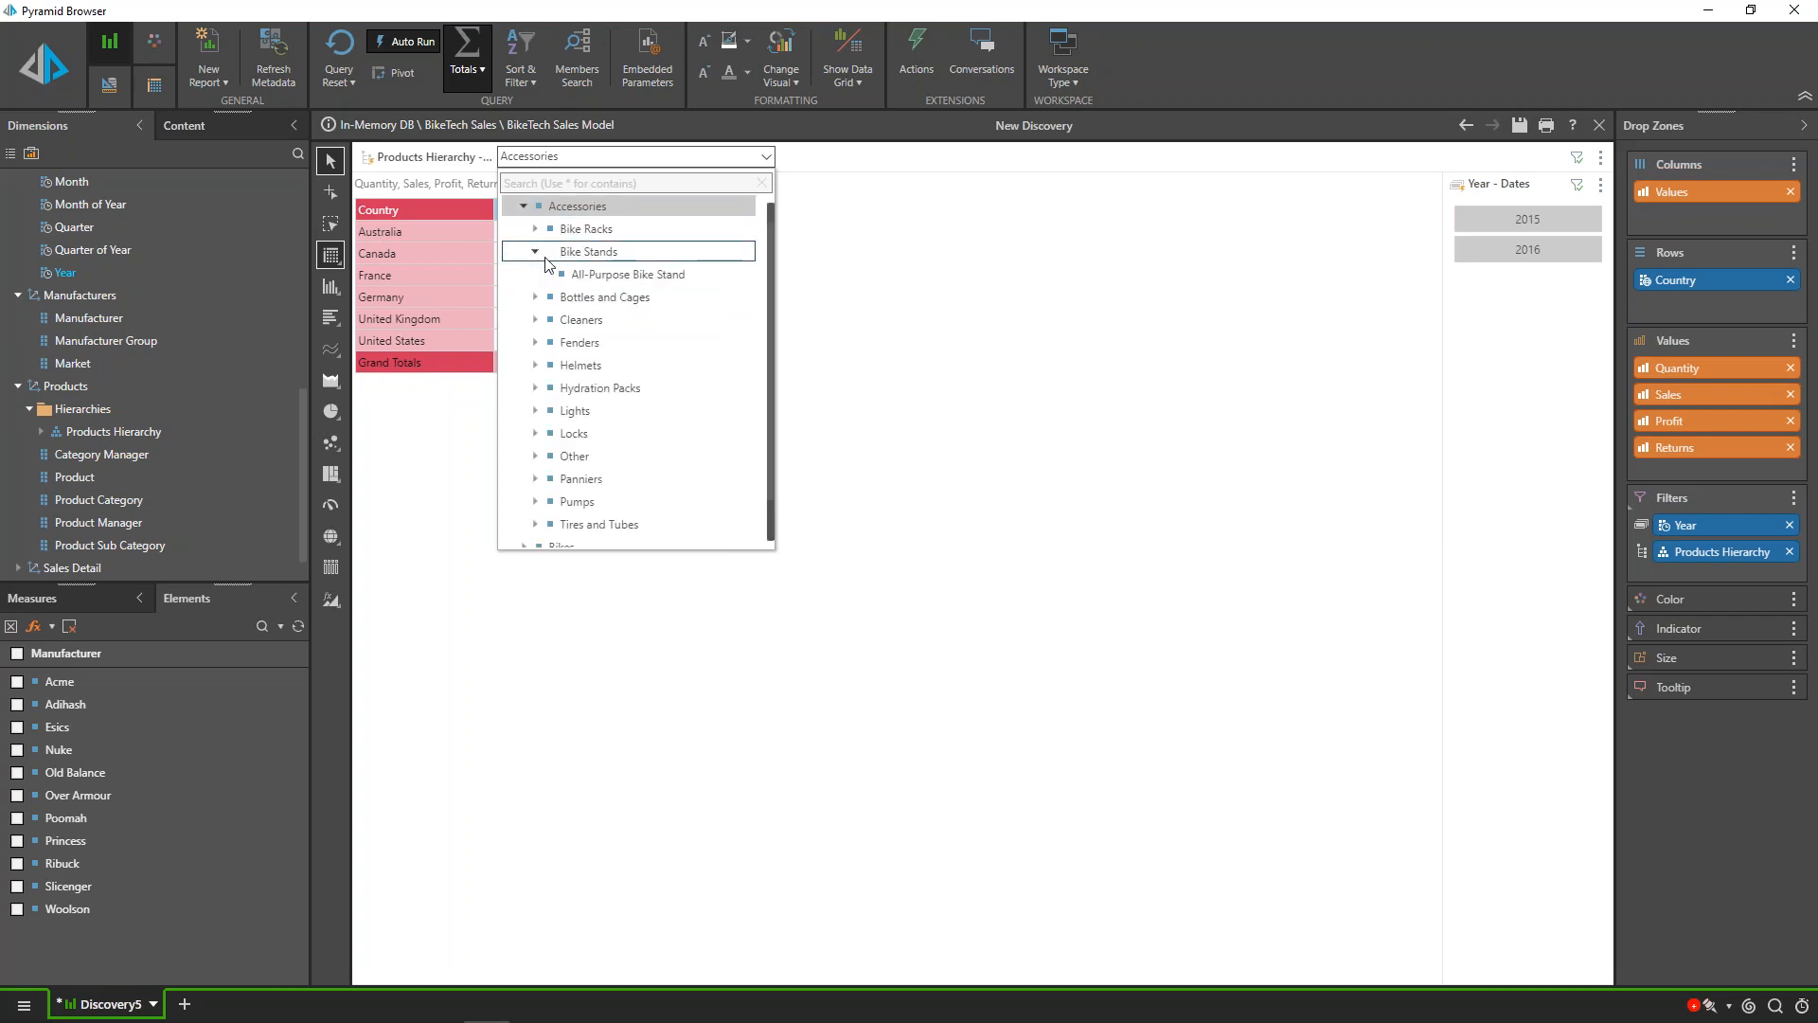
click(536, 297)
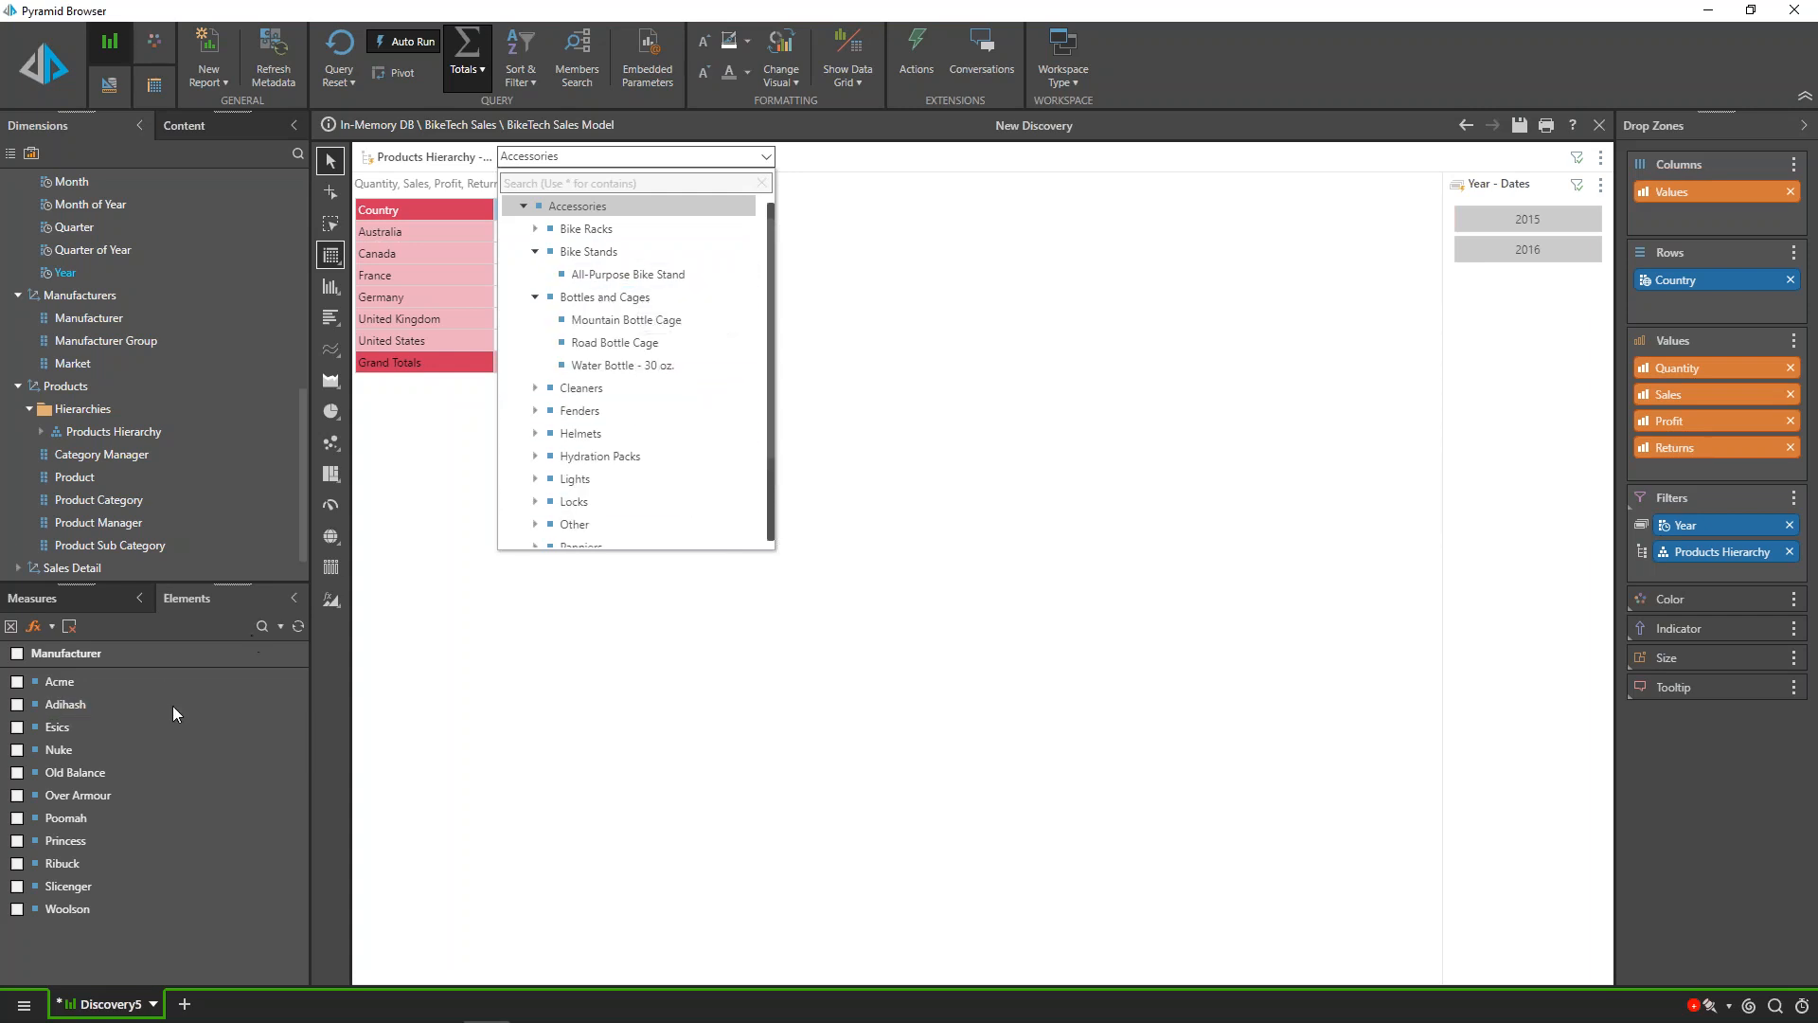
Step: Show the Products Hierarchy elements and review the product categories offered in its slicer, keeping Accessories selected
right_click(90, 431)
click(118, 441)
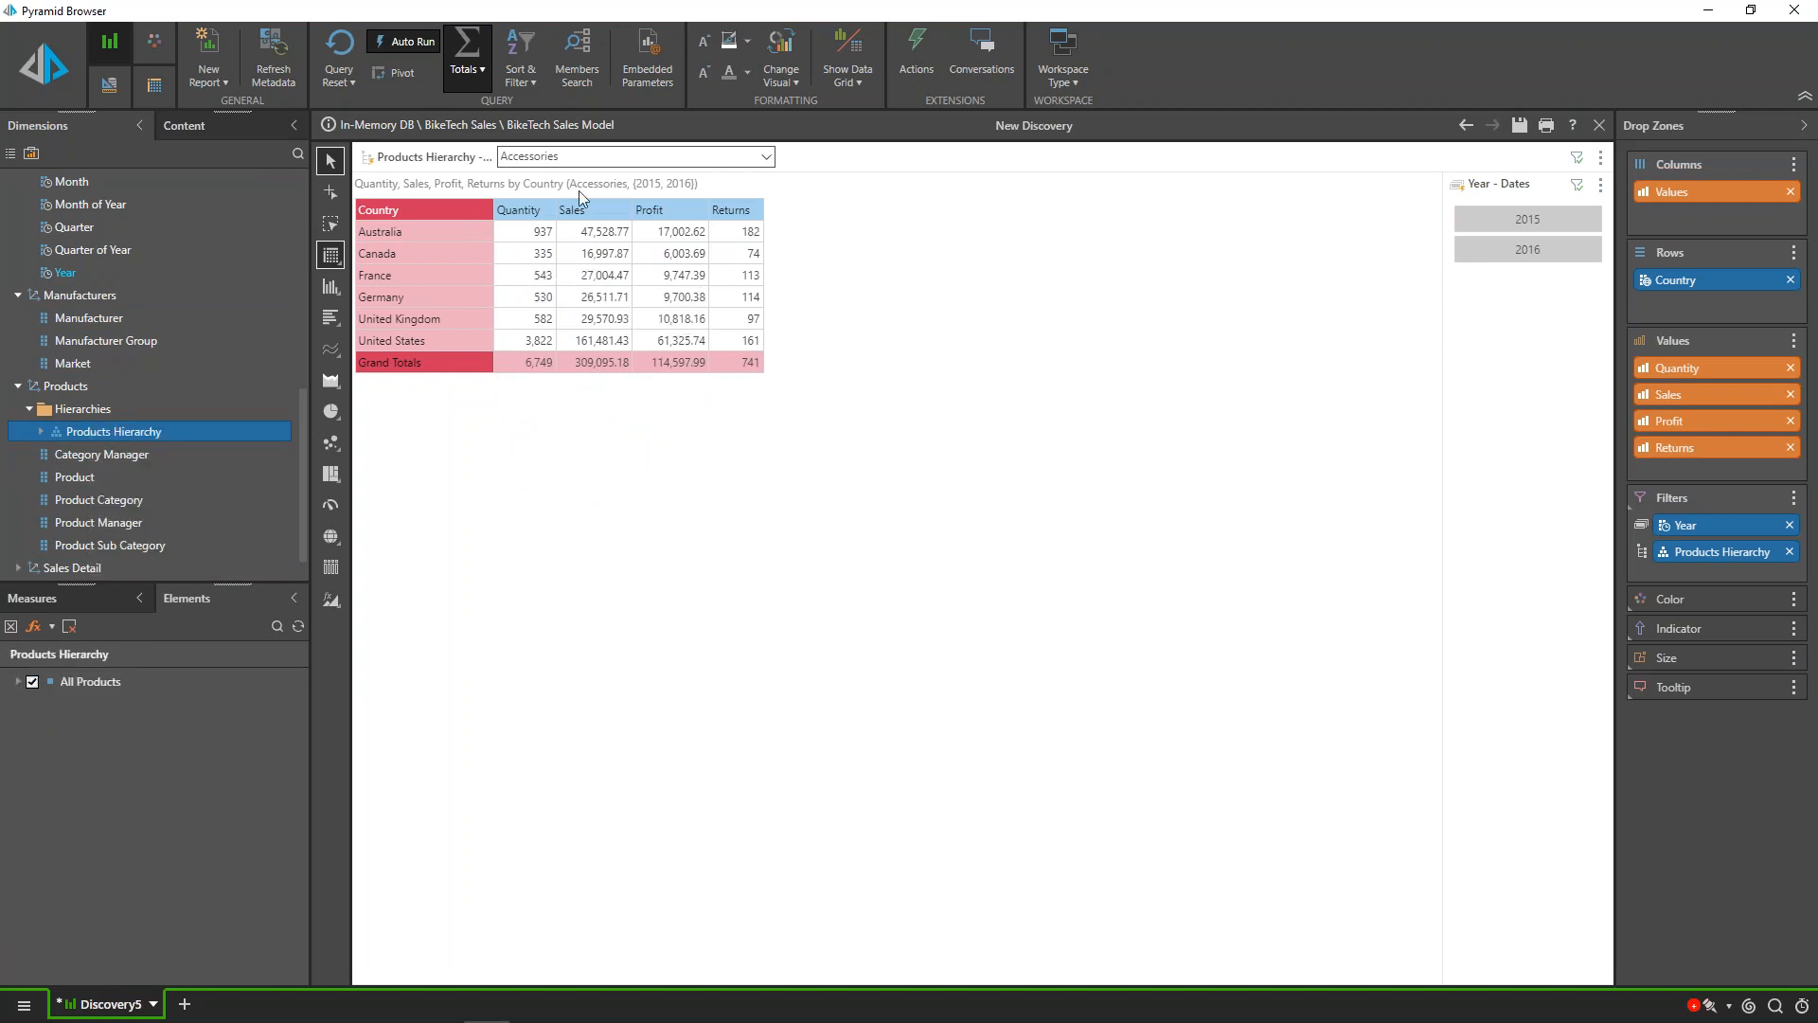
click(674, 161)
scroll(611, 428, down, 3)
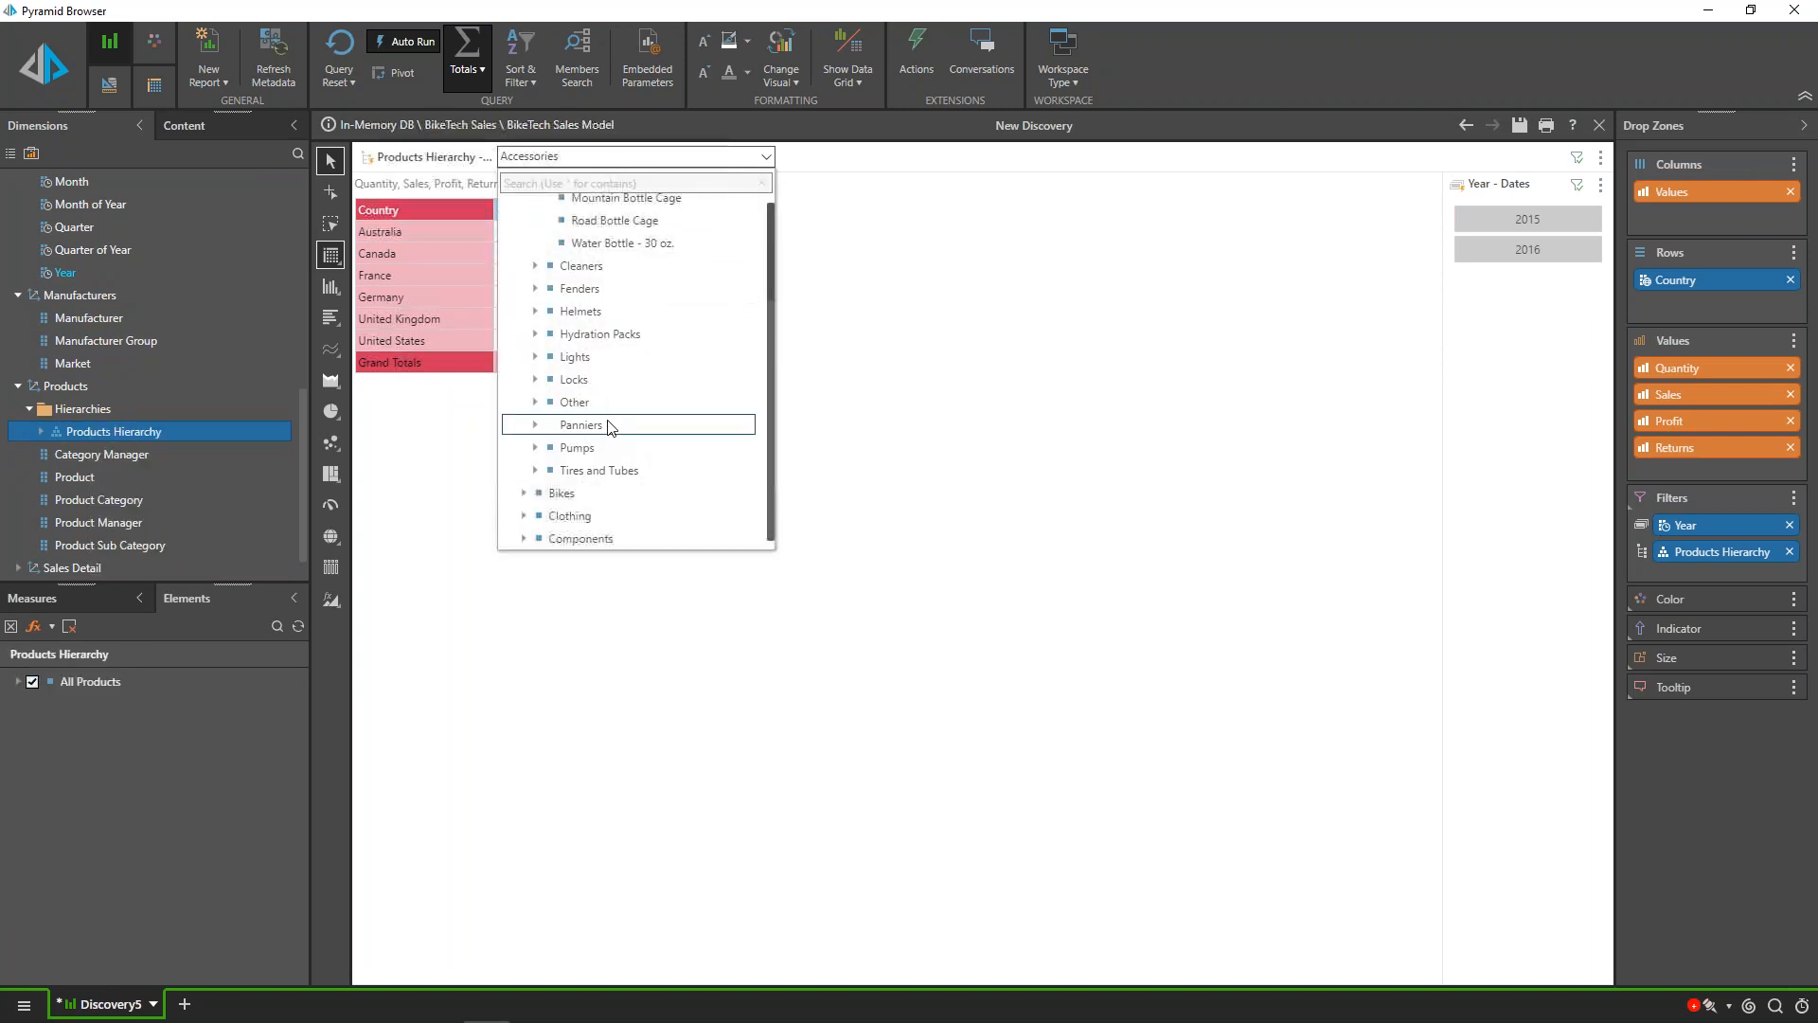
scroll(611, 426, up, 3)
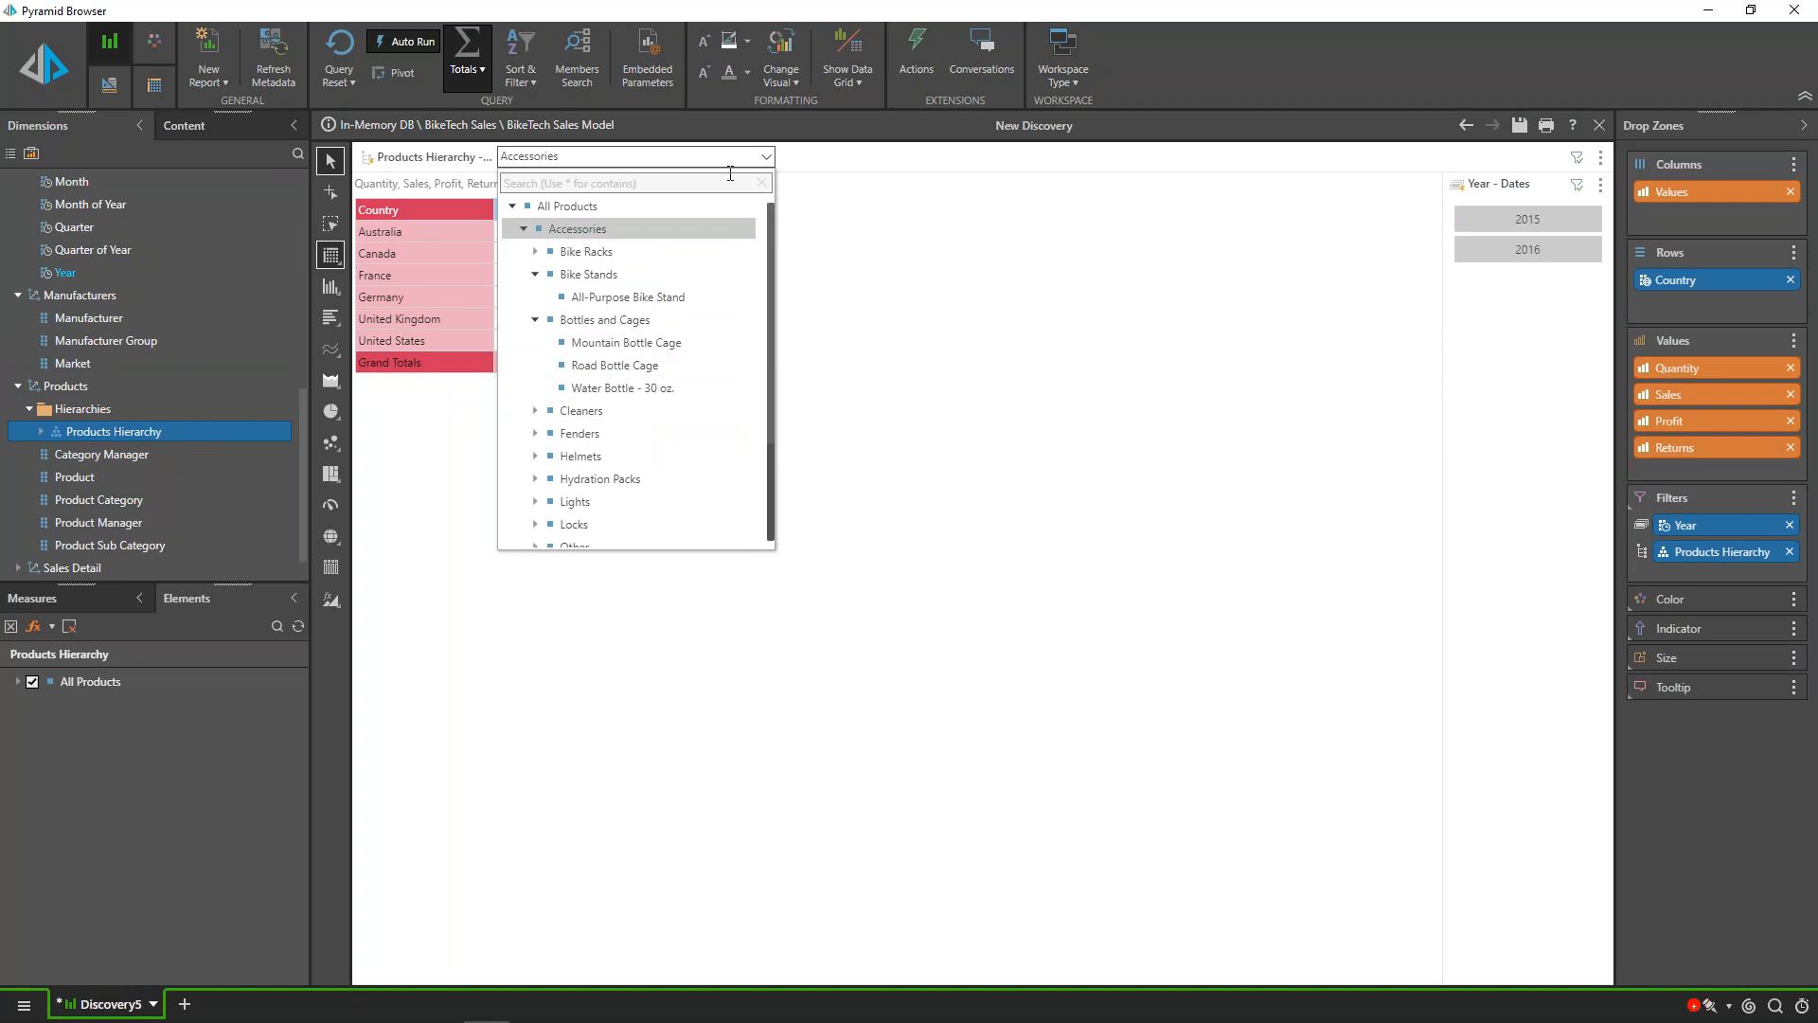
click(817, 169)
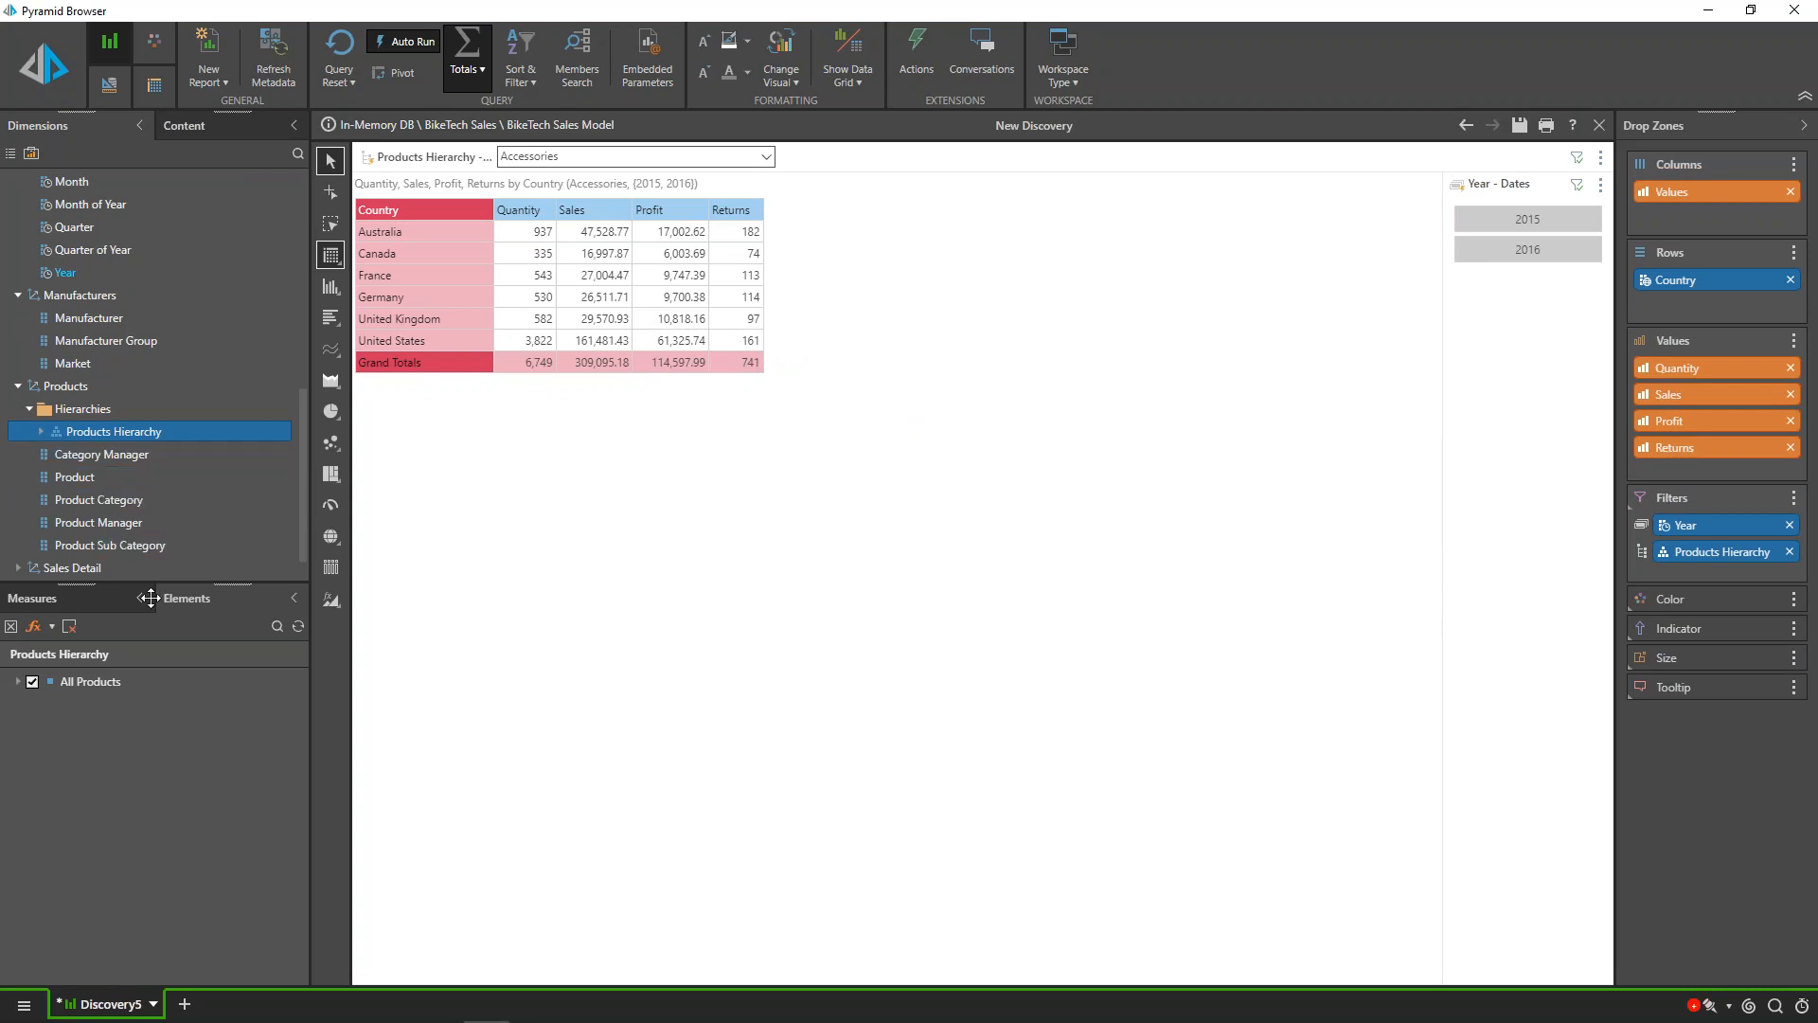
Step: Show the Manufacturer elements, apply Nuke as a background filter, and limit the Year slicer to 2016
right_click(90, 319)
click(142, 347)
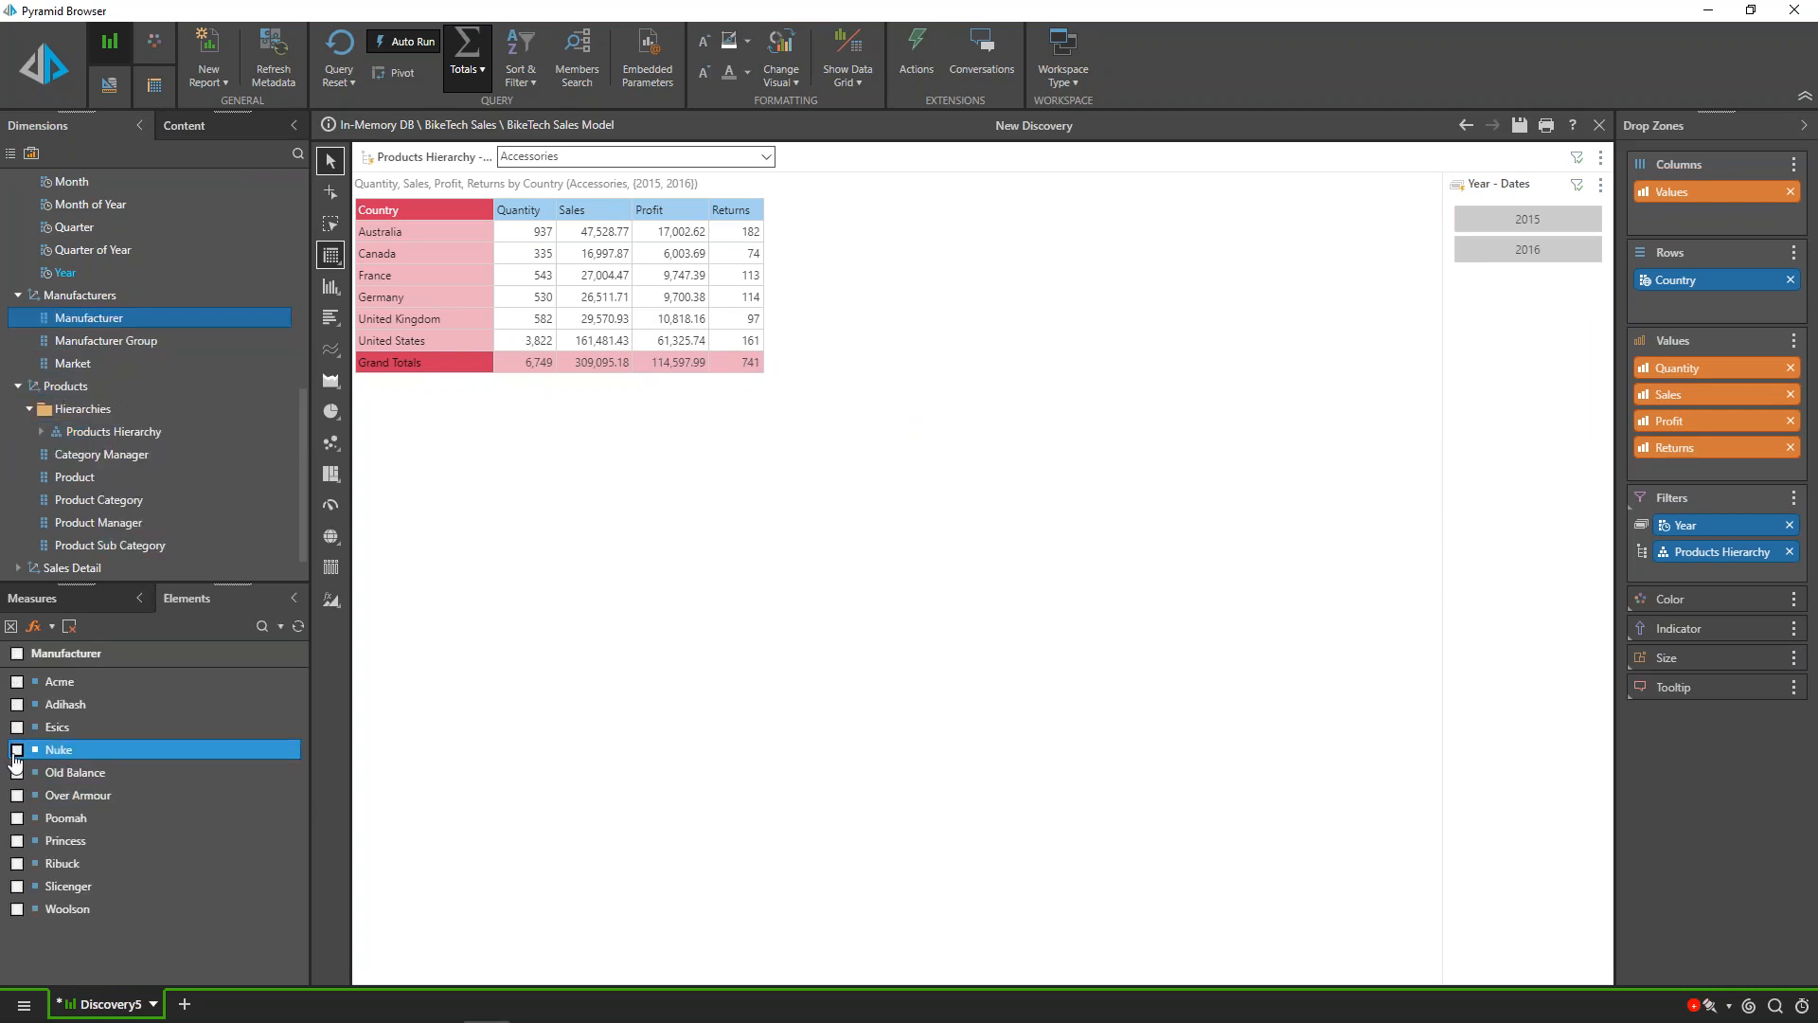
click(17, 750)
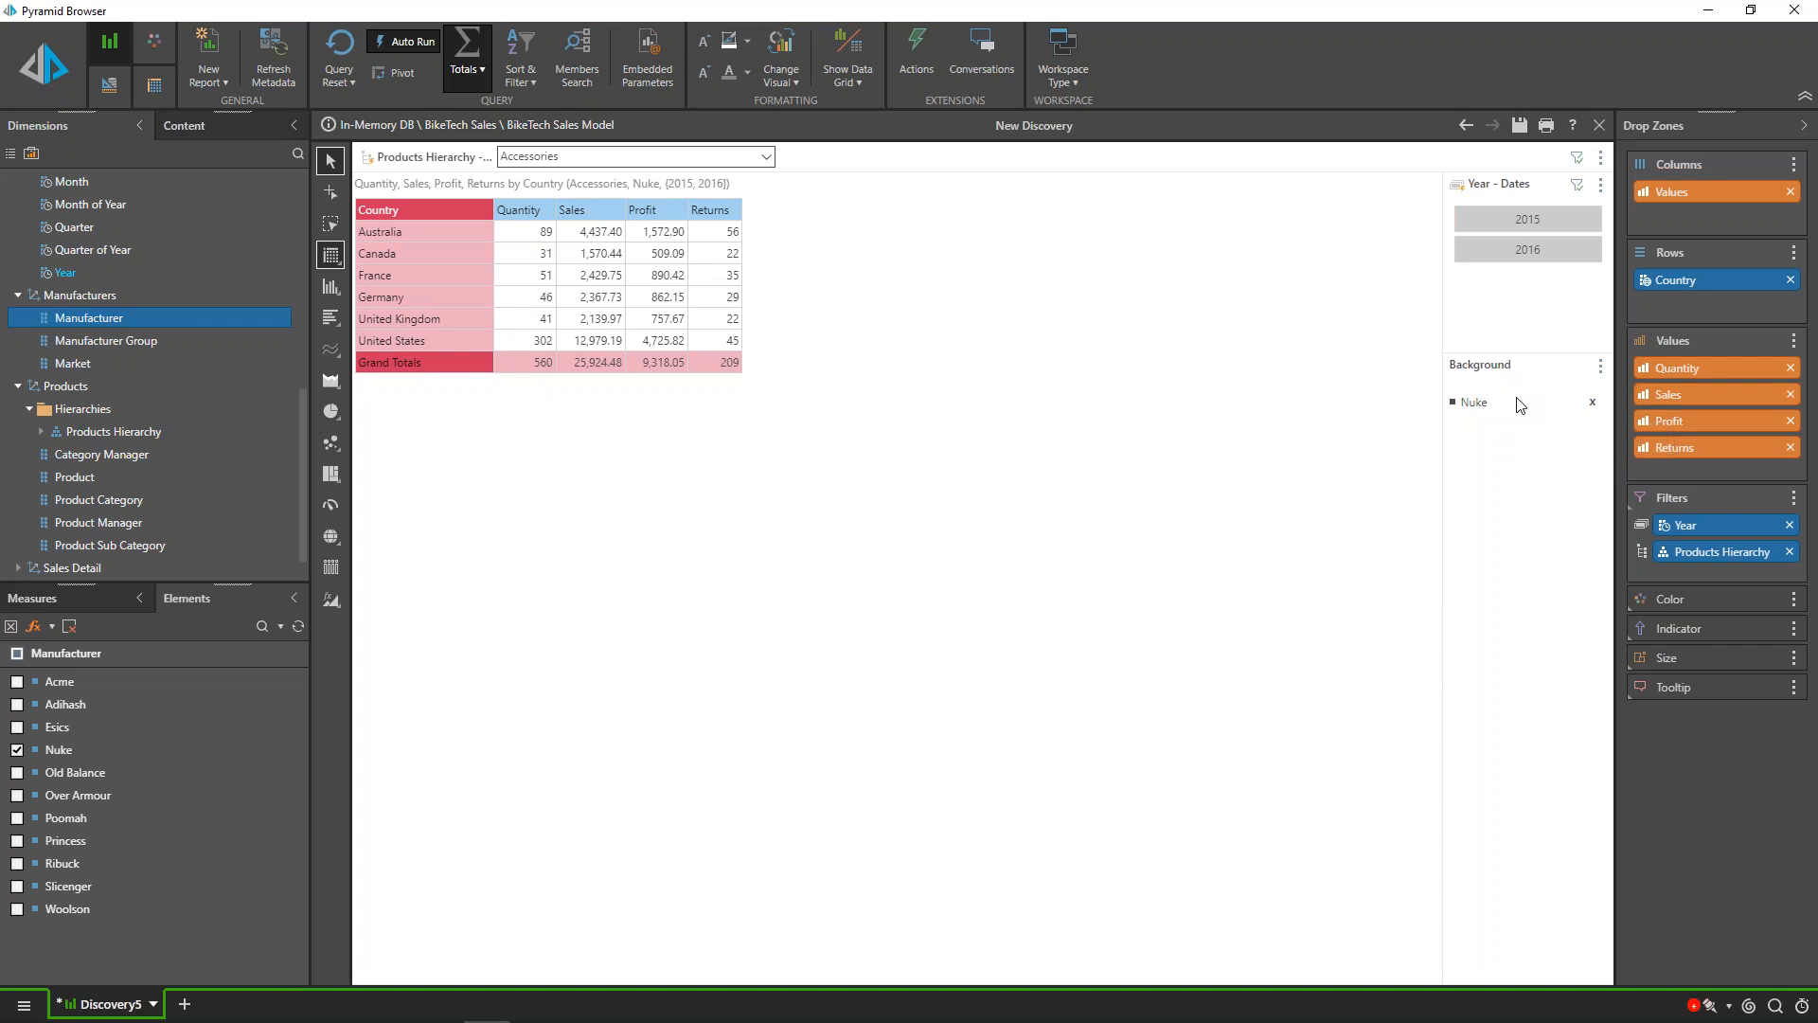
click(1539, 255)
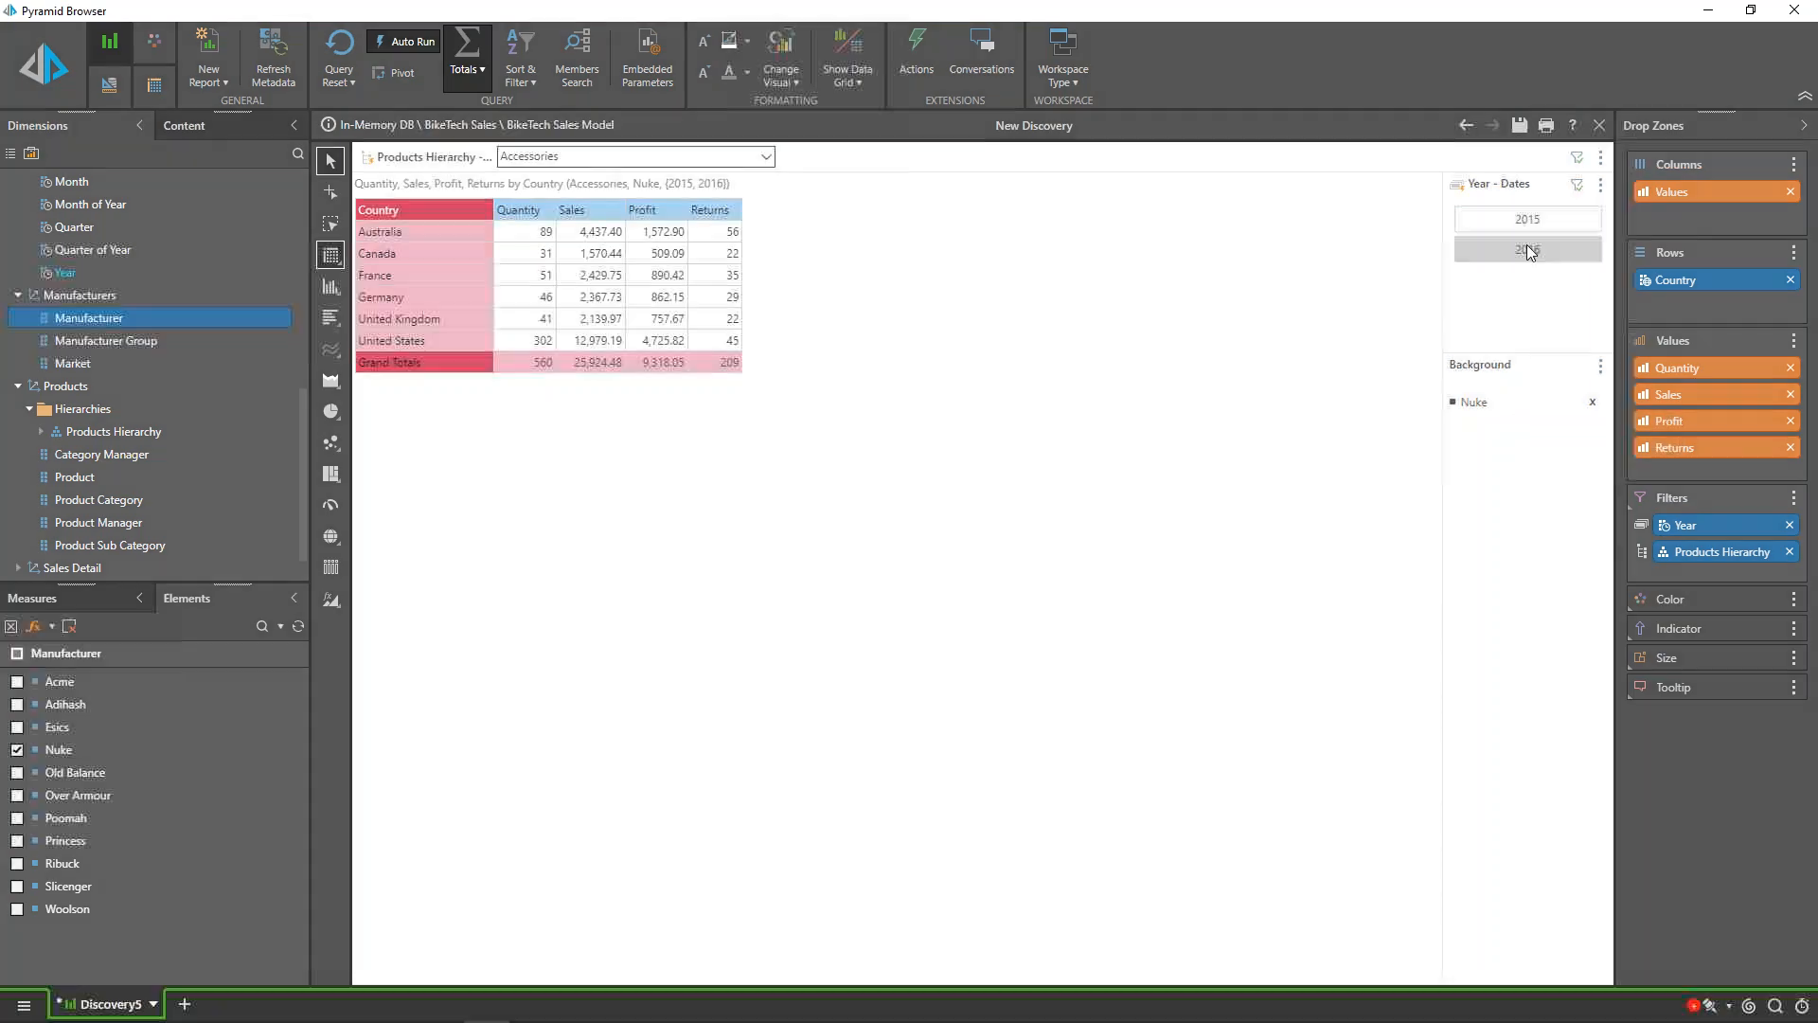